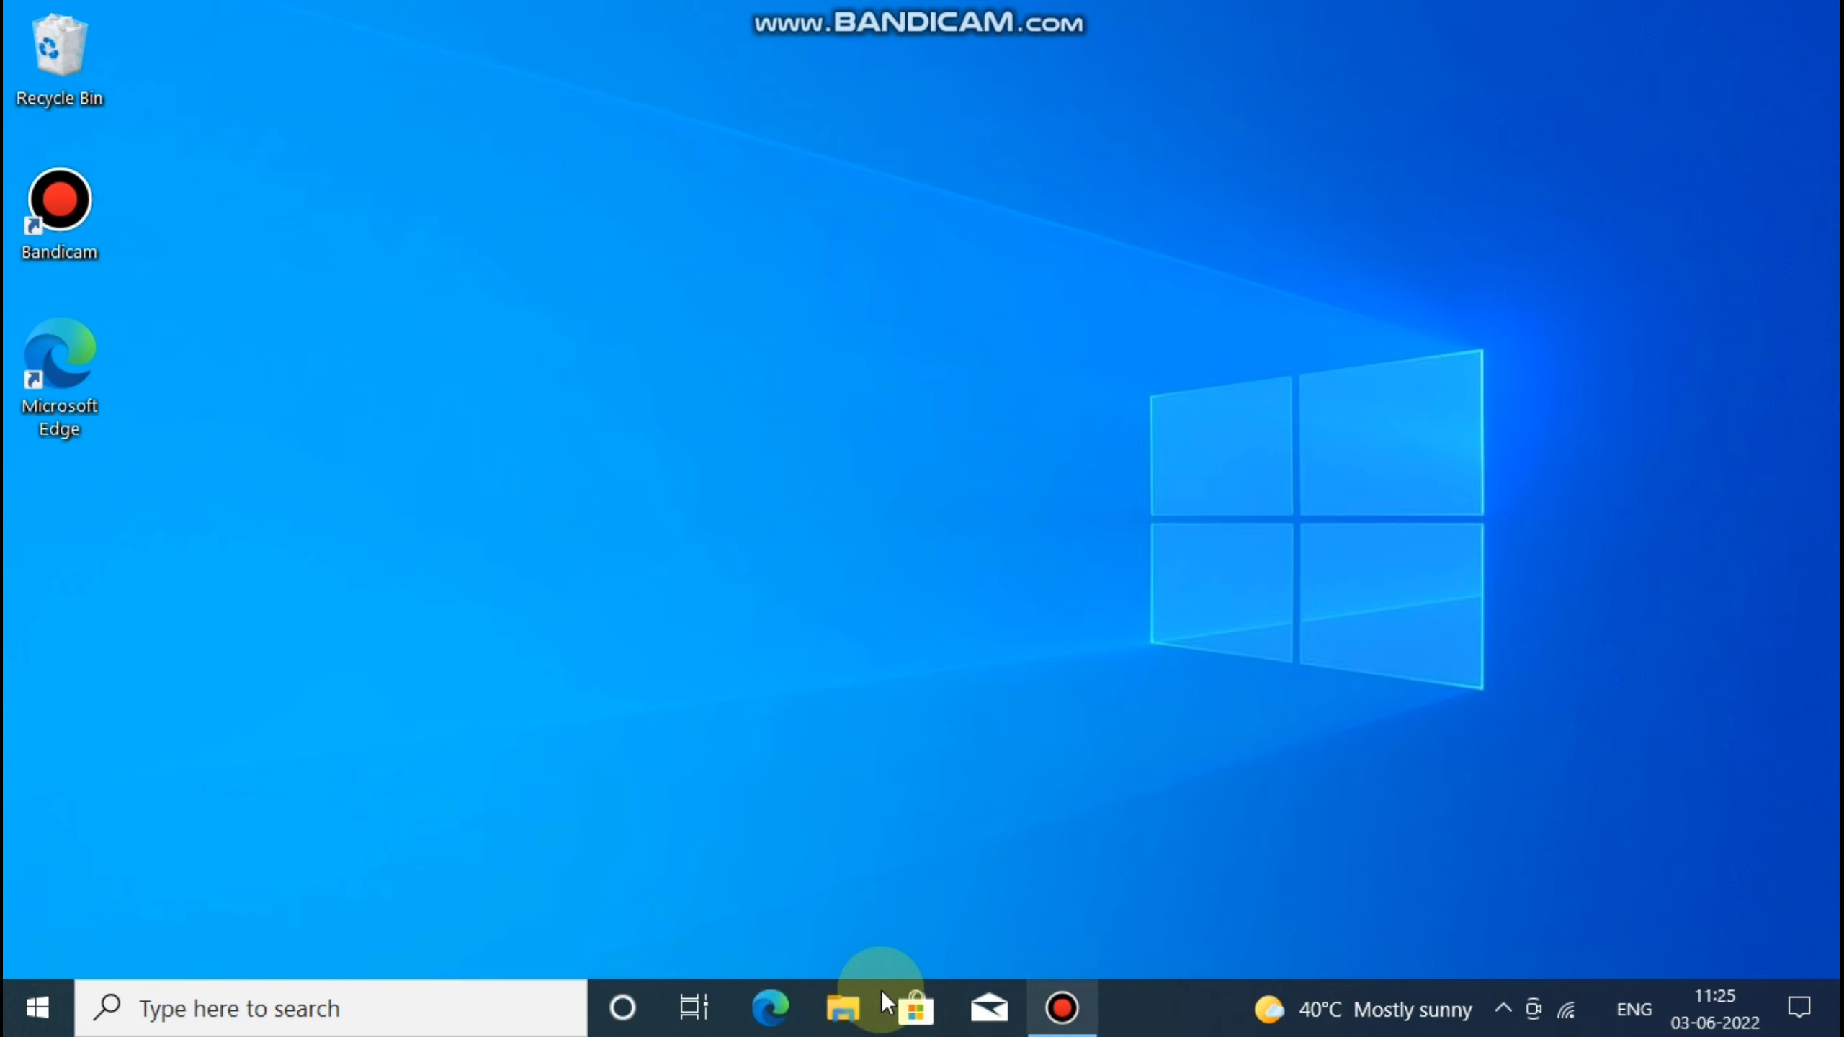
Open Microsoft Edge and search the web for "net speed monitor"
click(771, 1007)
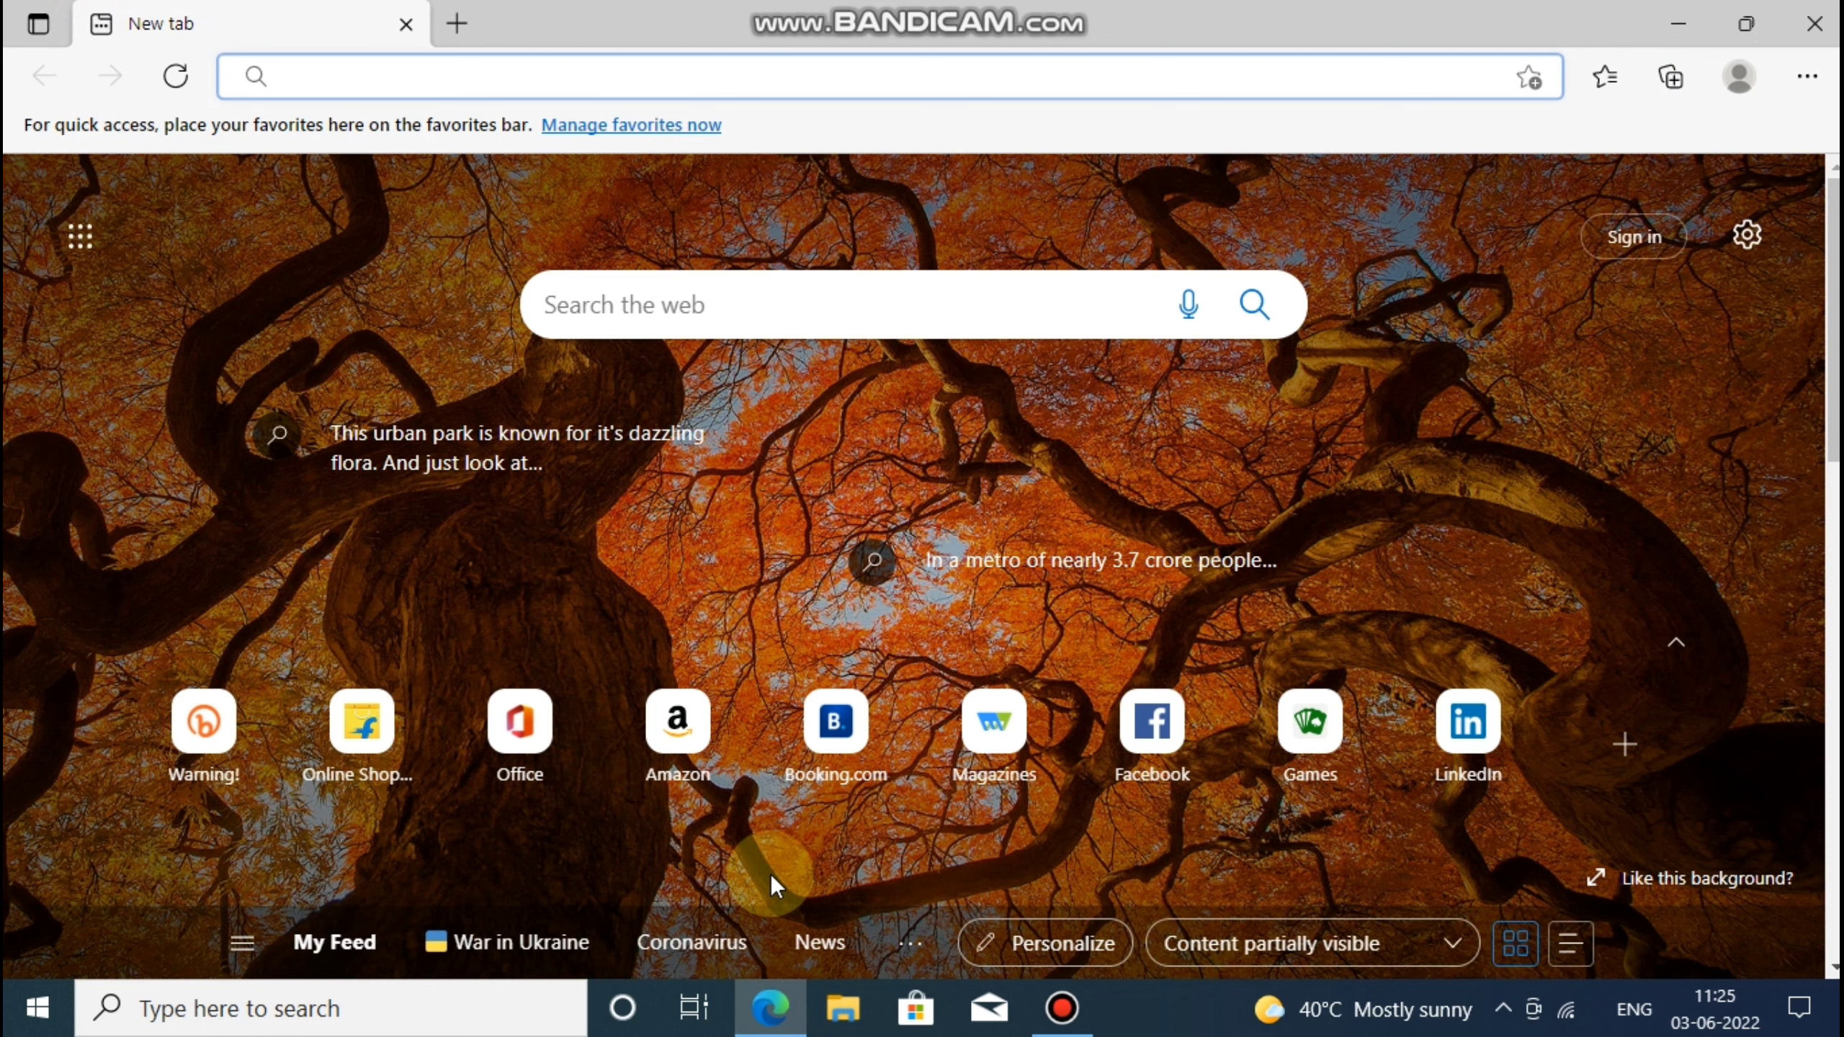
click(589, 354)
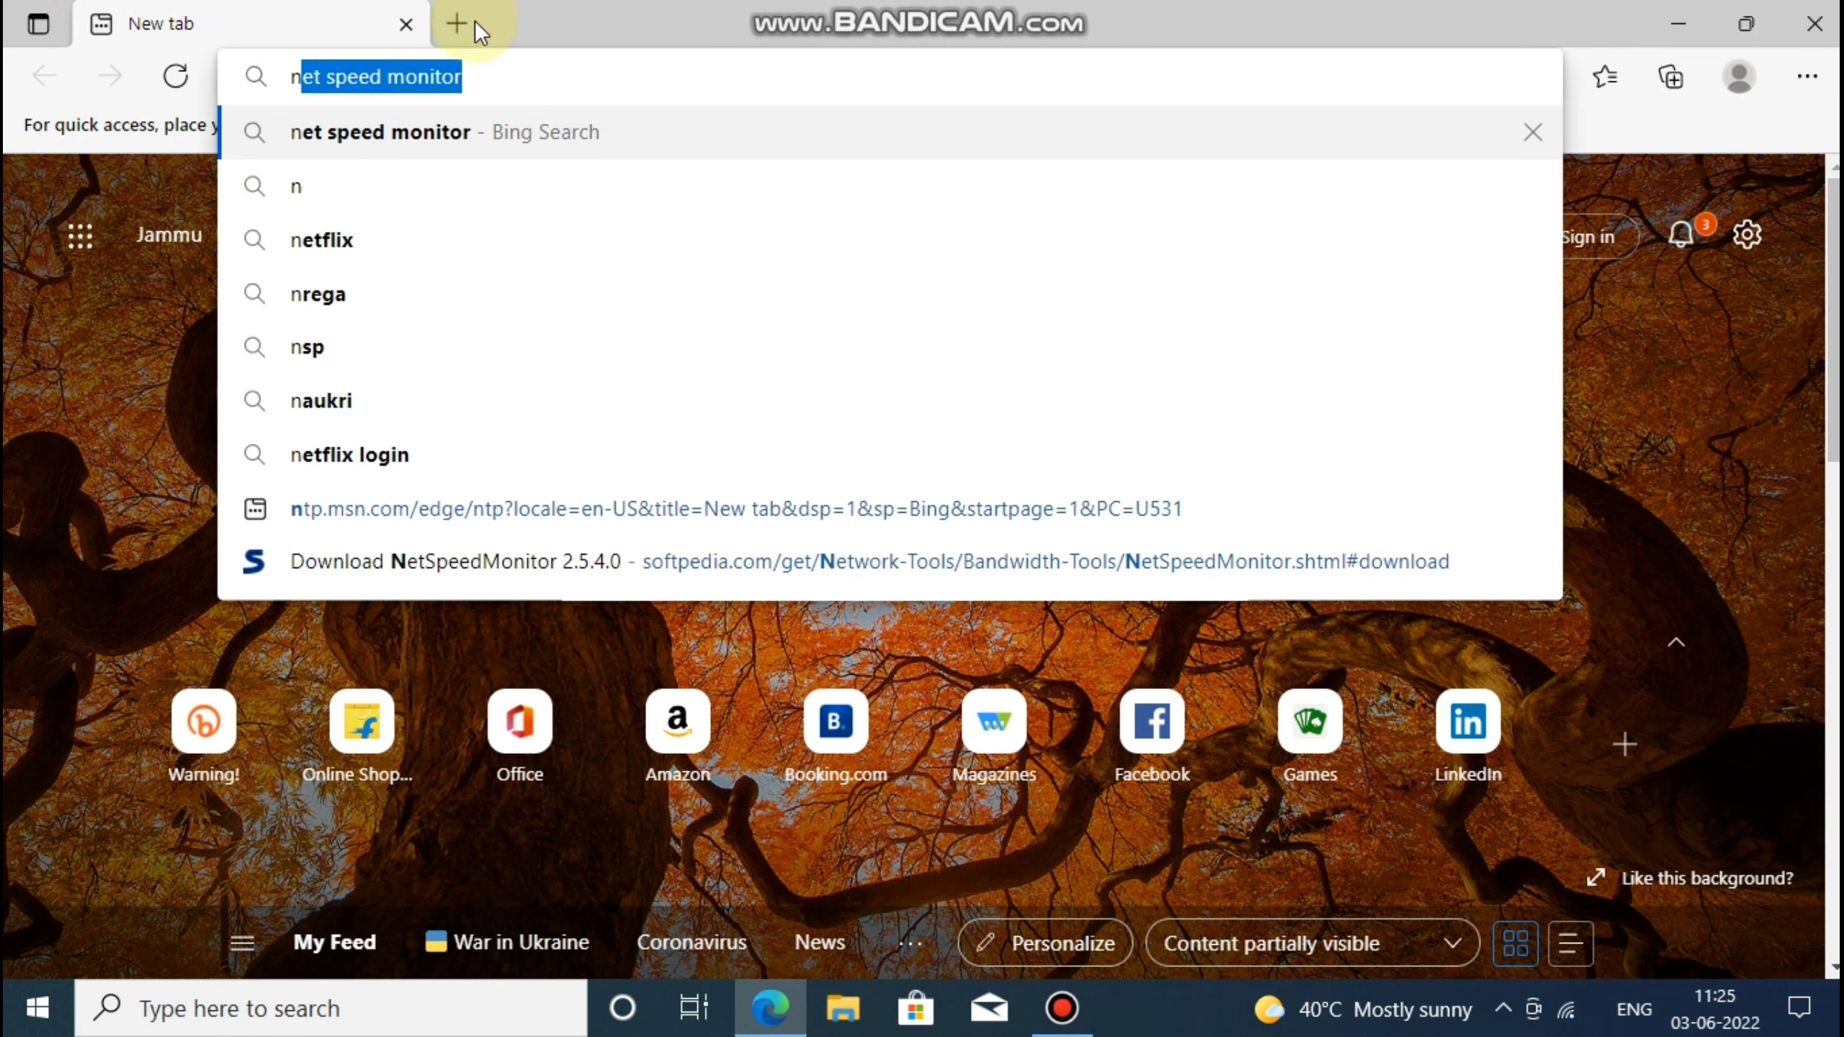
click(577, 77)
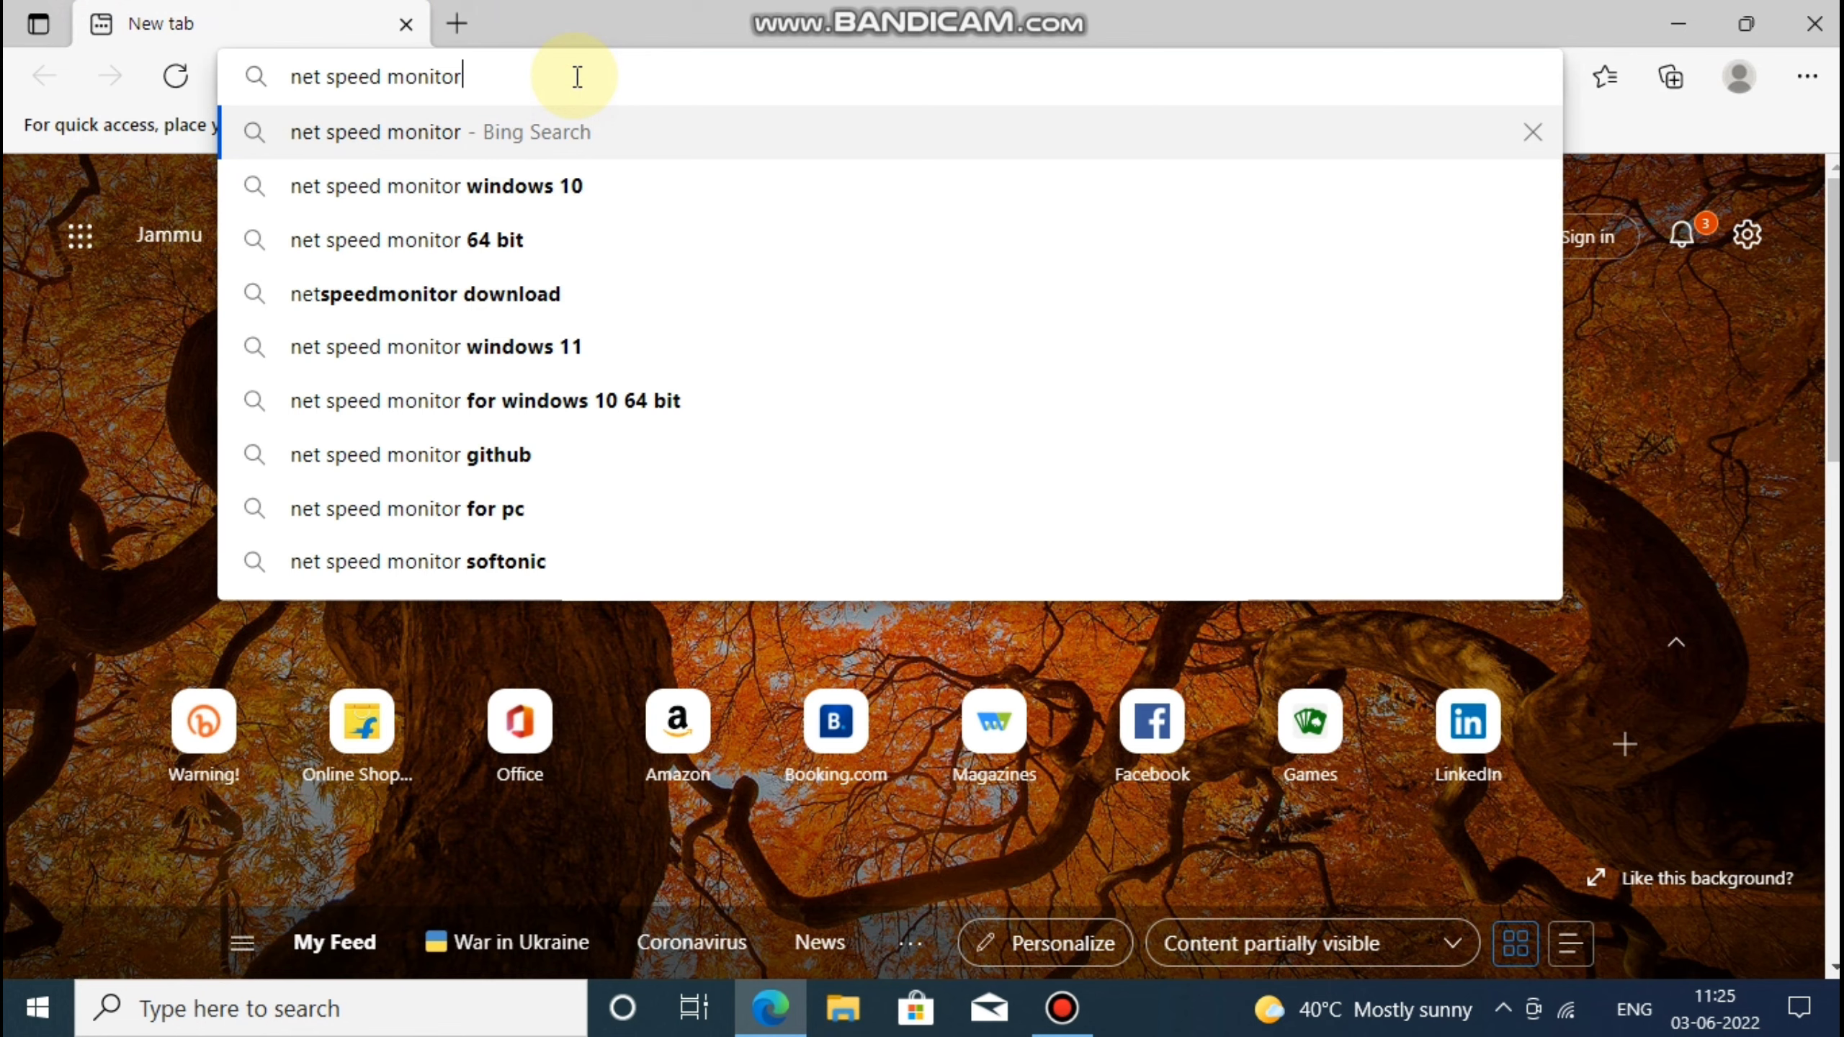
key(Return)
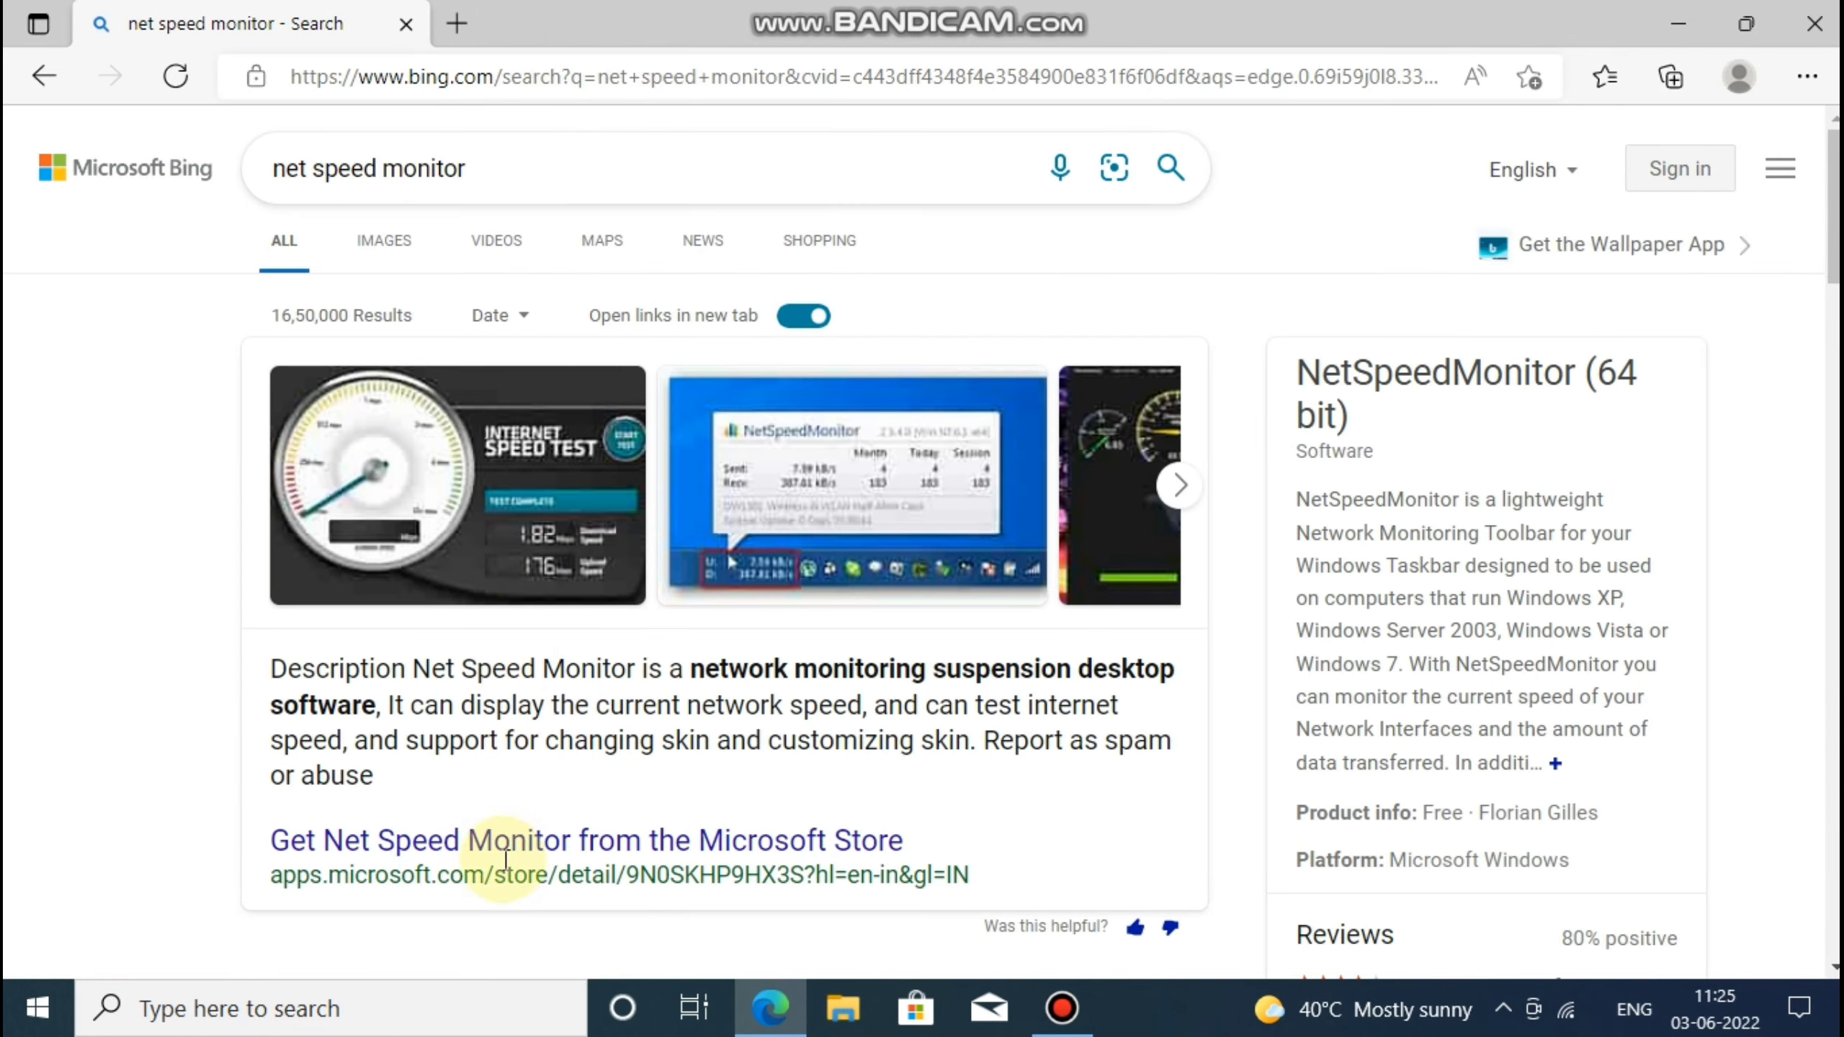
Open Softpedia's NetSpeedMonitor 2.5.4.0 page from the search results and bring up its download locations
scroll(636, 820, down, 4)
scroll(635, 821, down, 10)
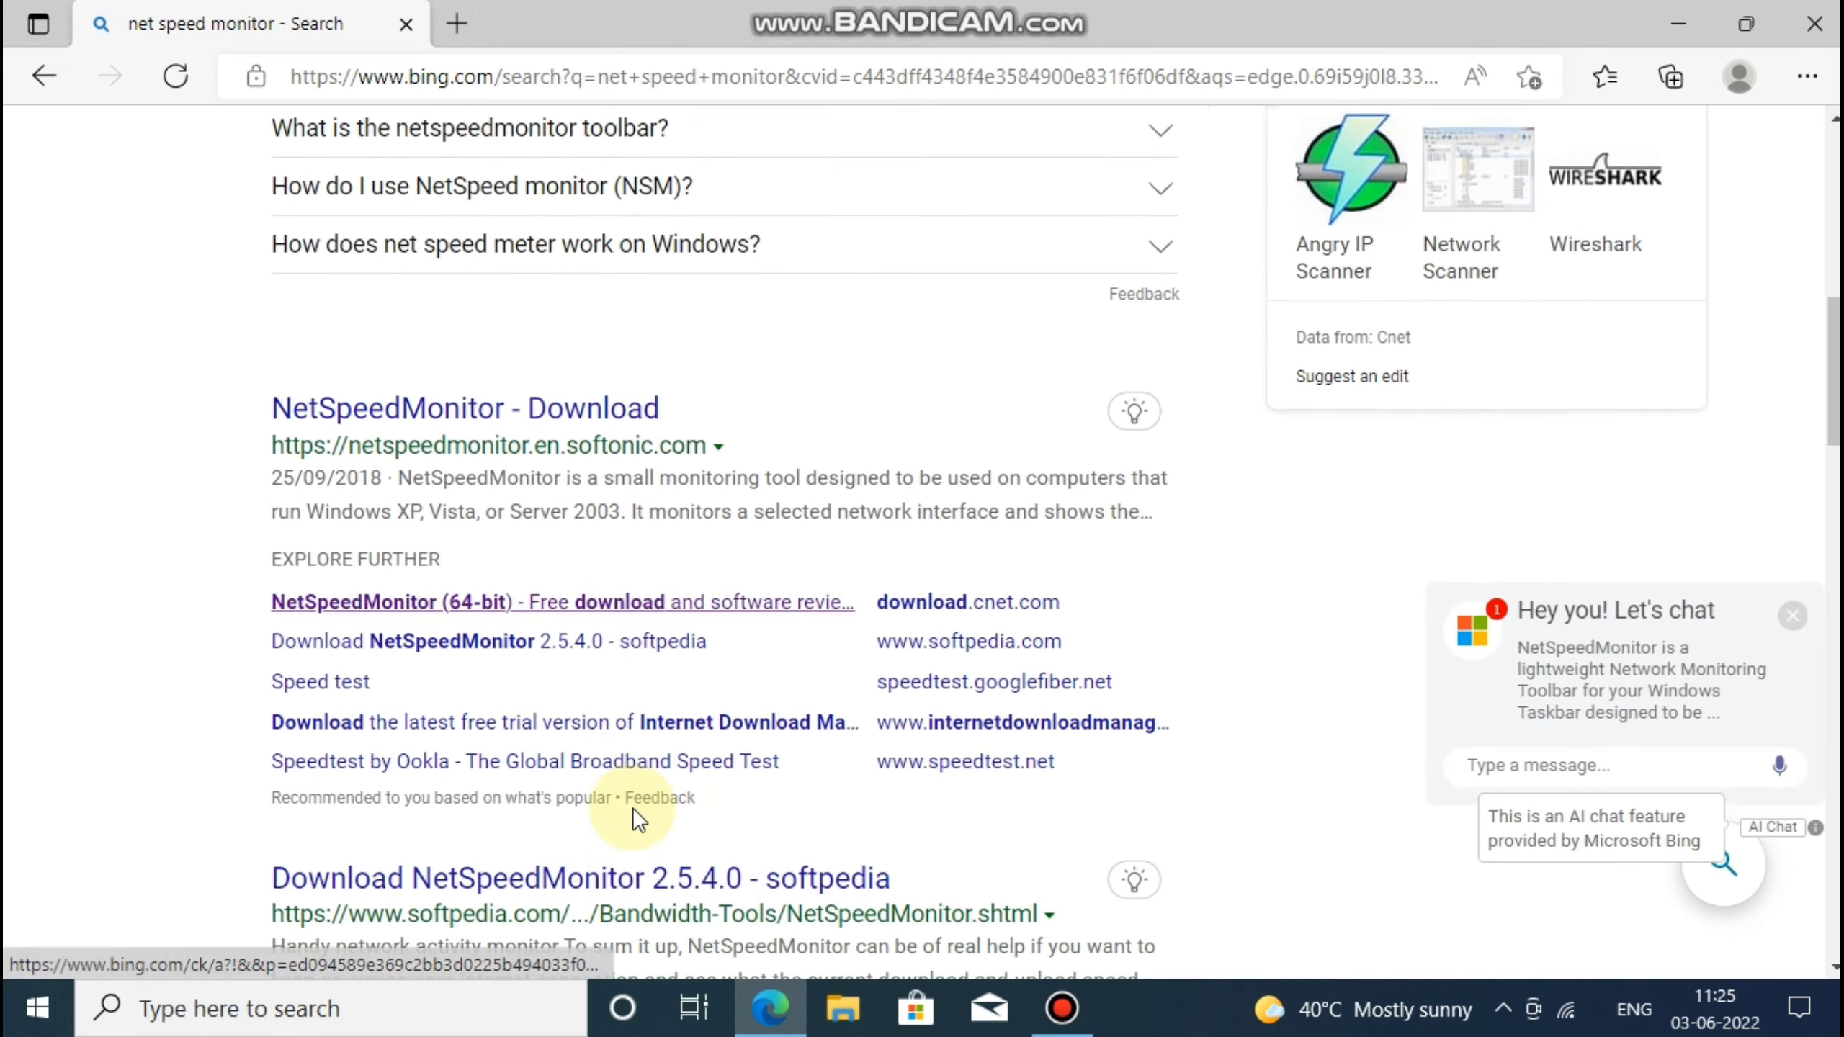
scroll(633, 806, down, 2)
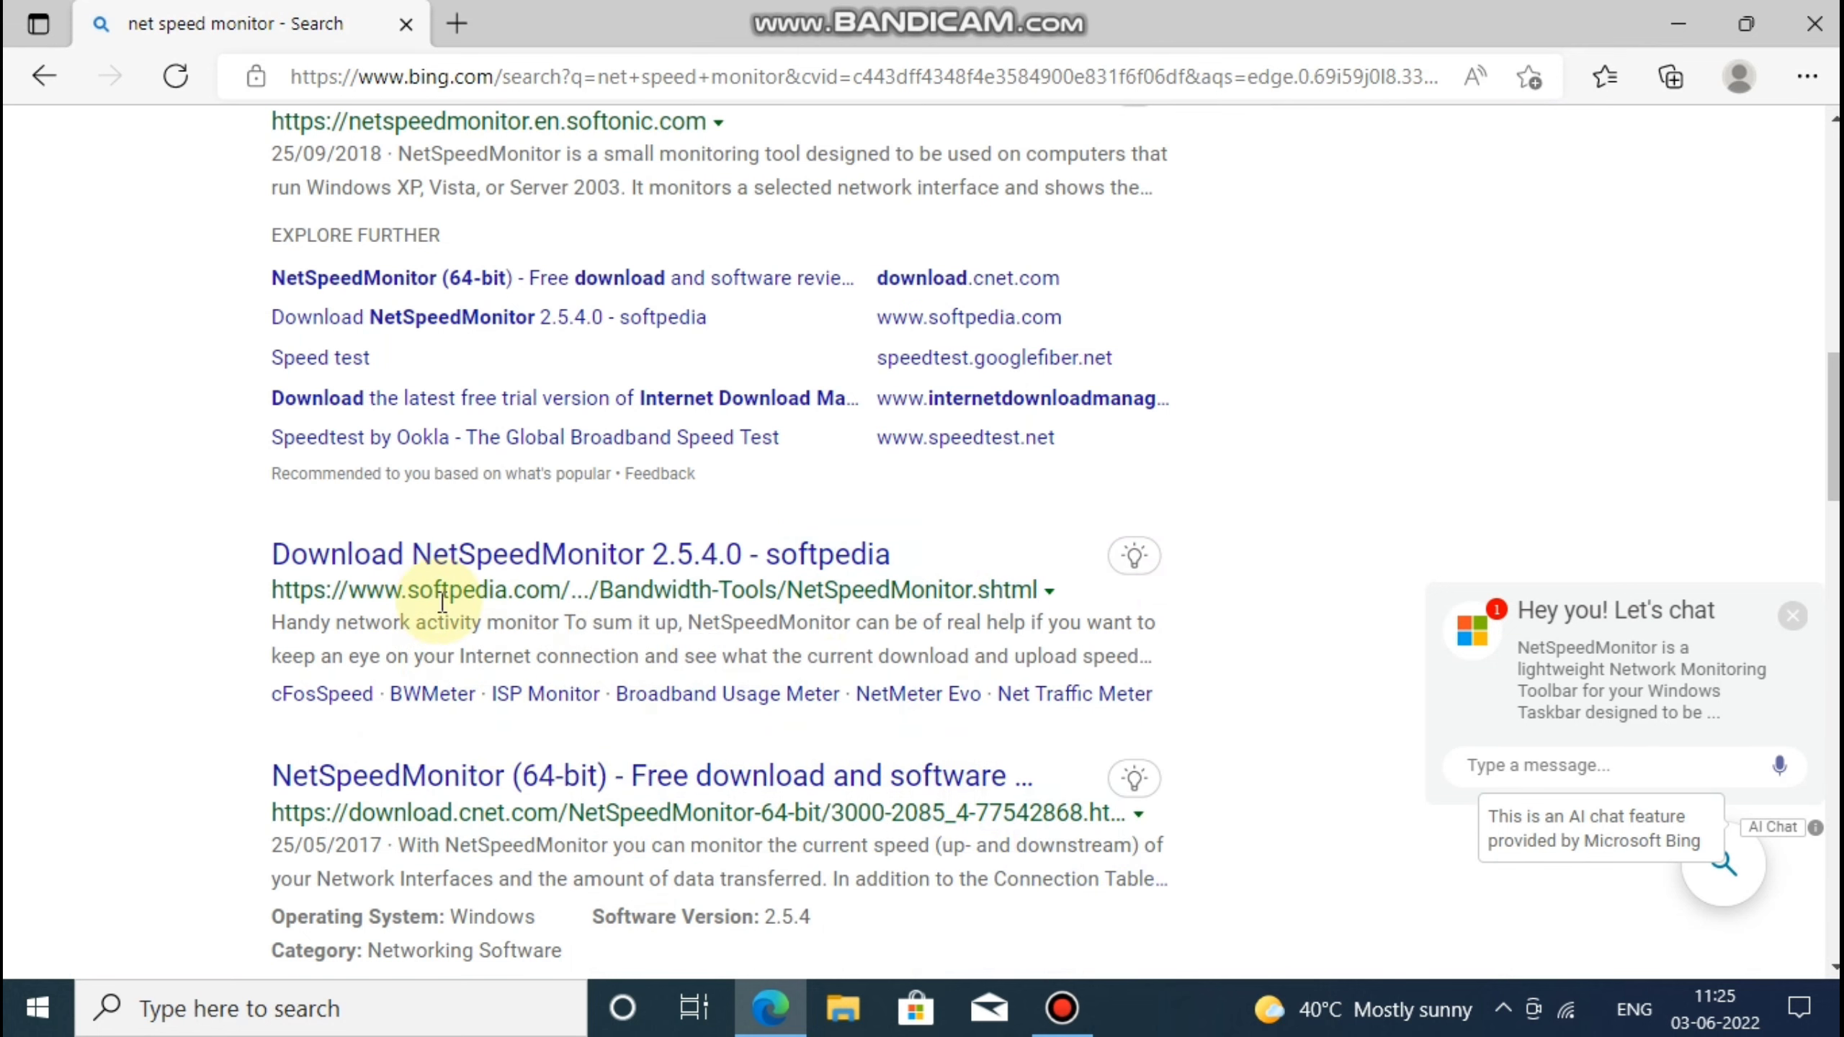
click(509, 550)
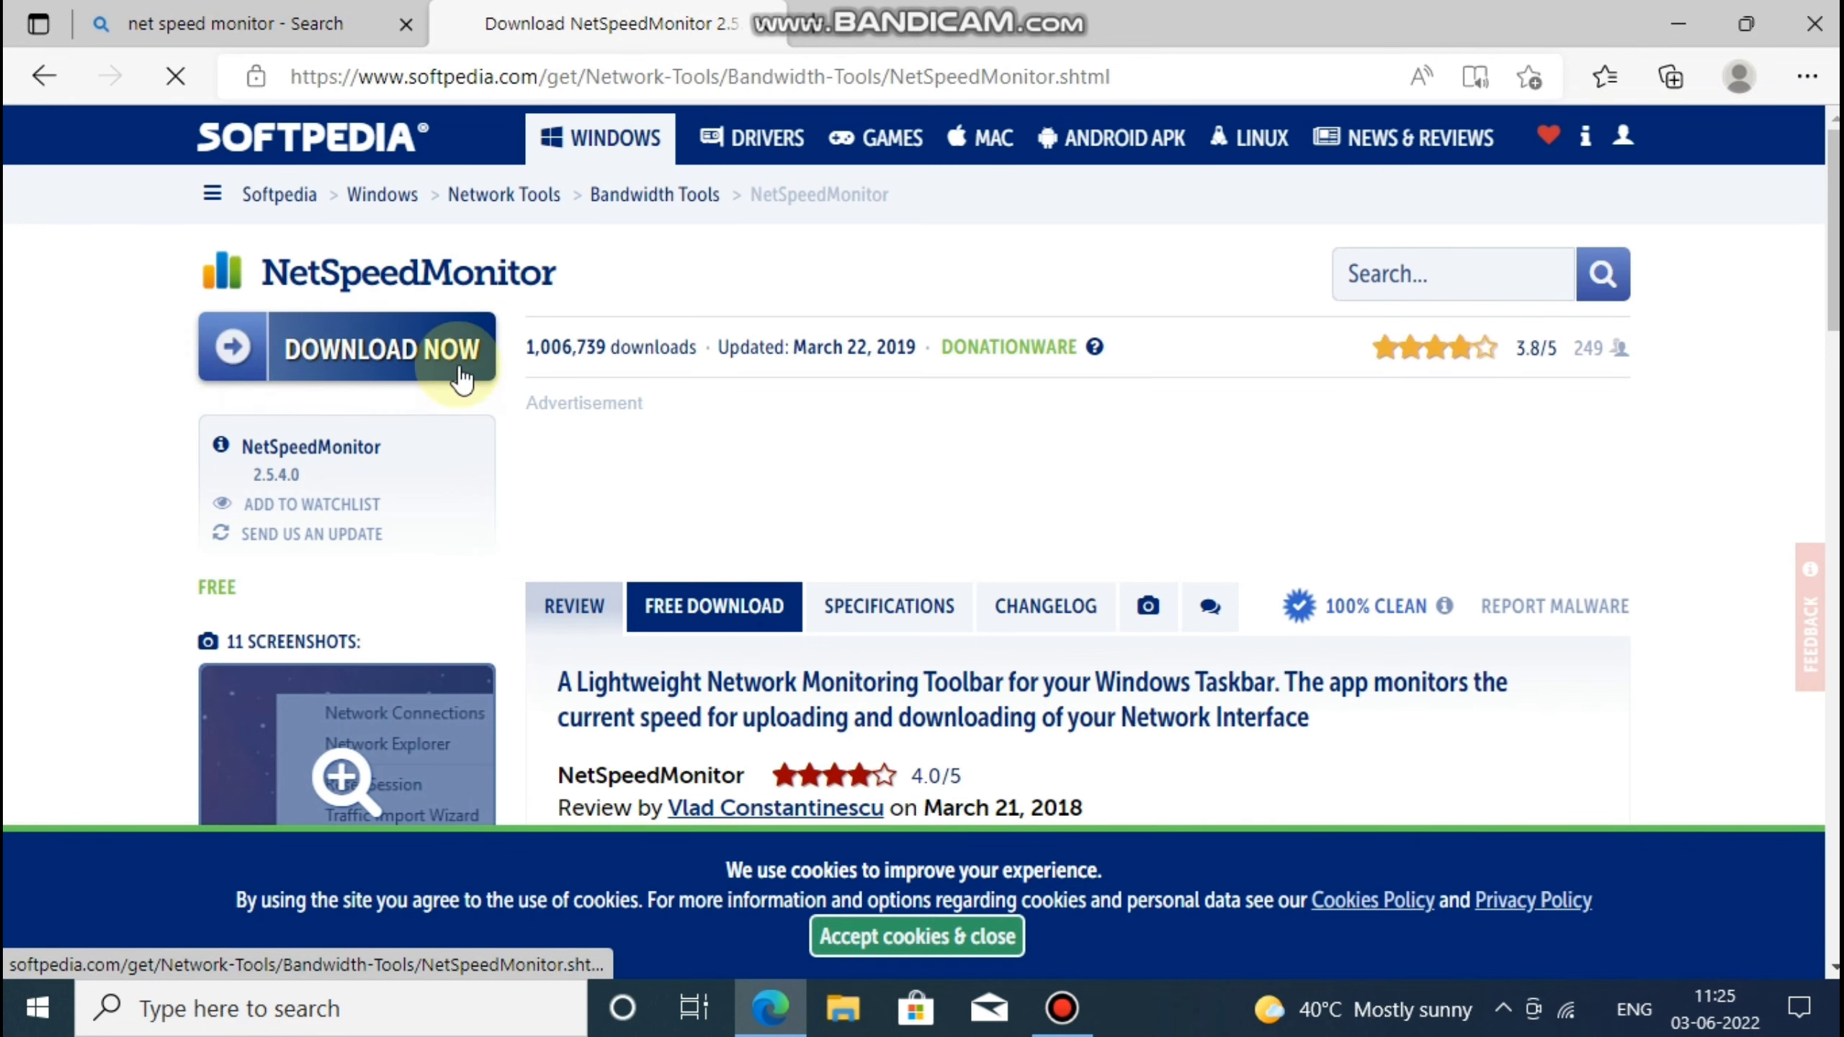
click(353, 373)
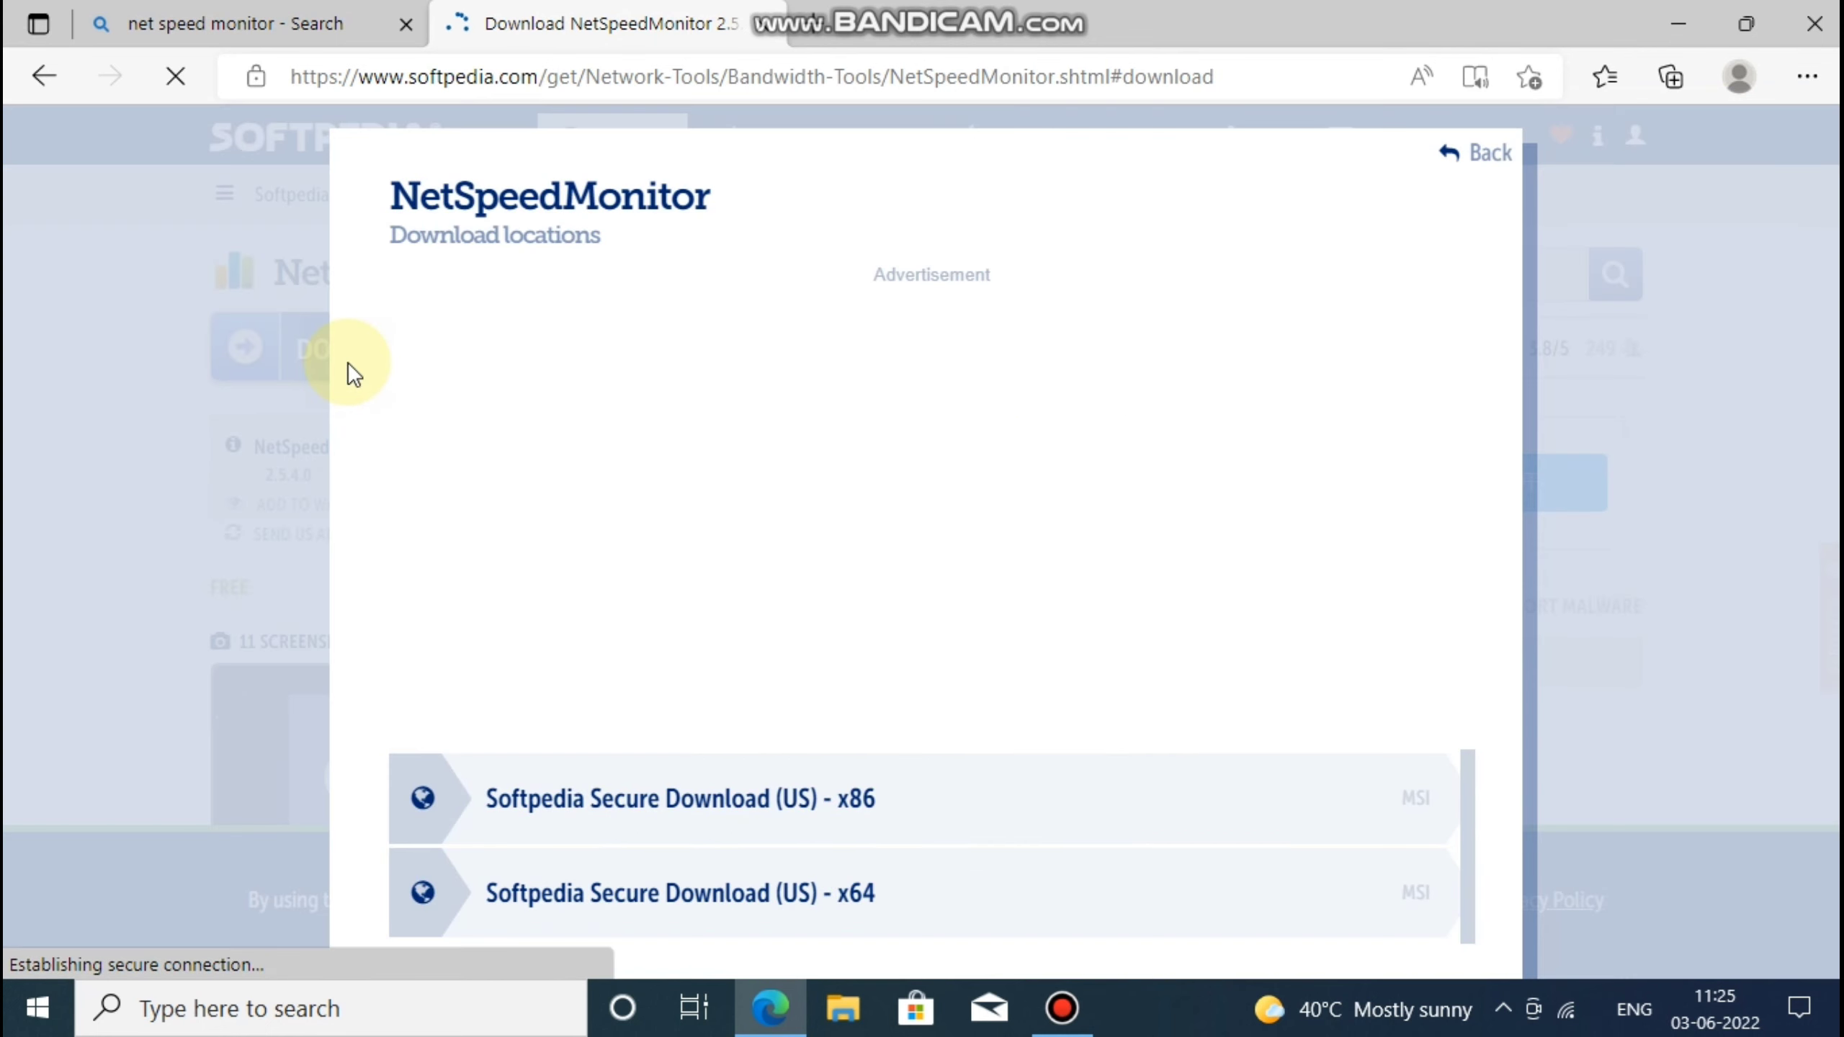
scroll(701, 889, down, 2)
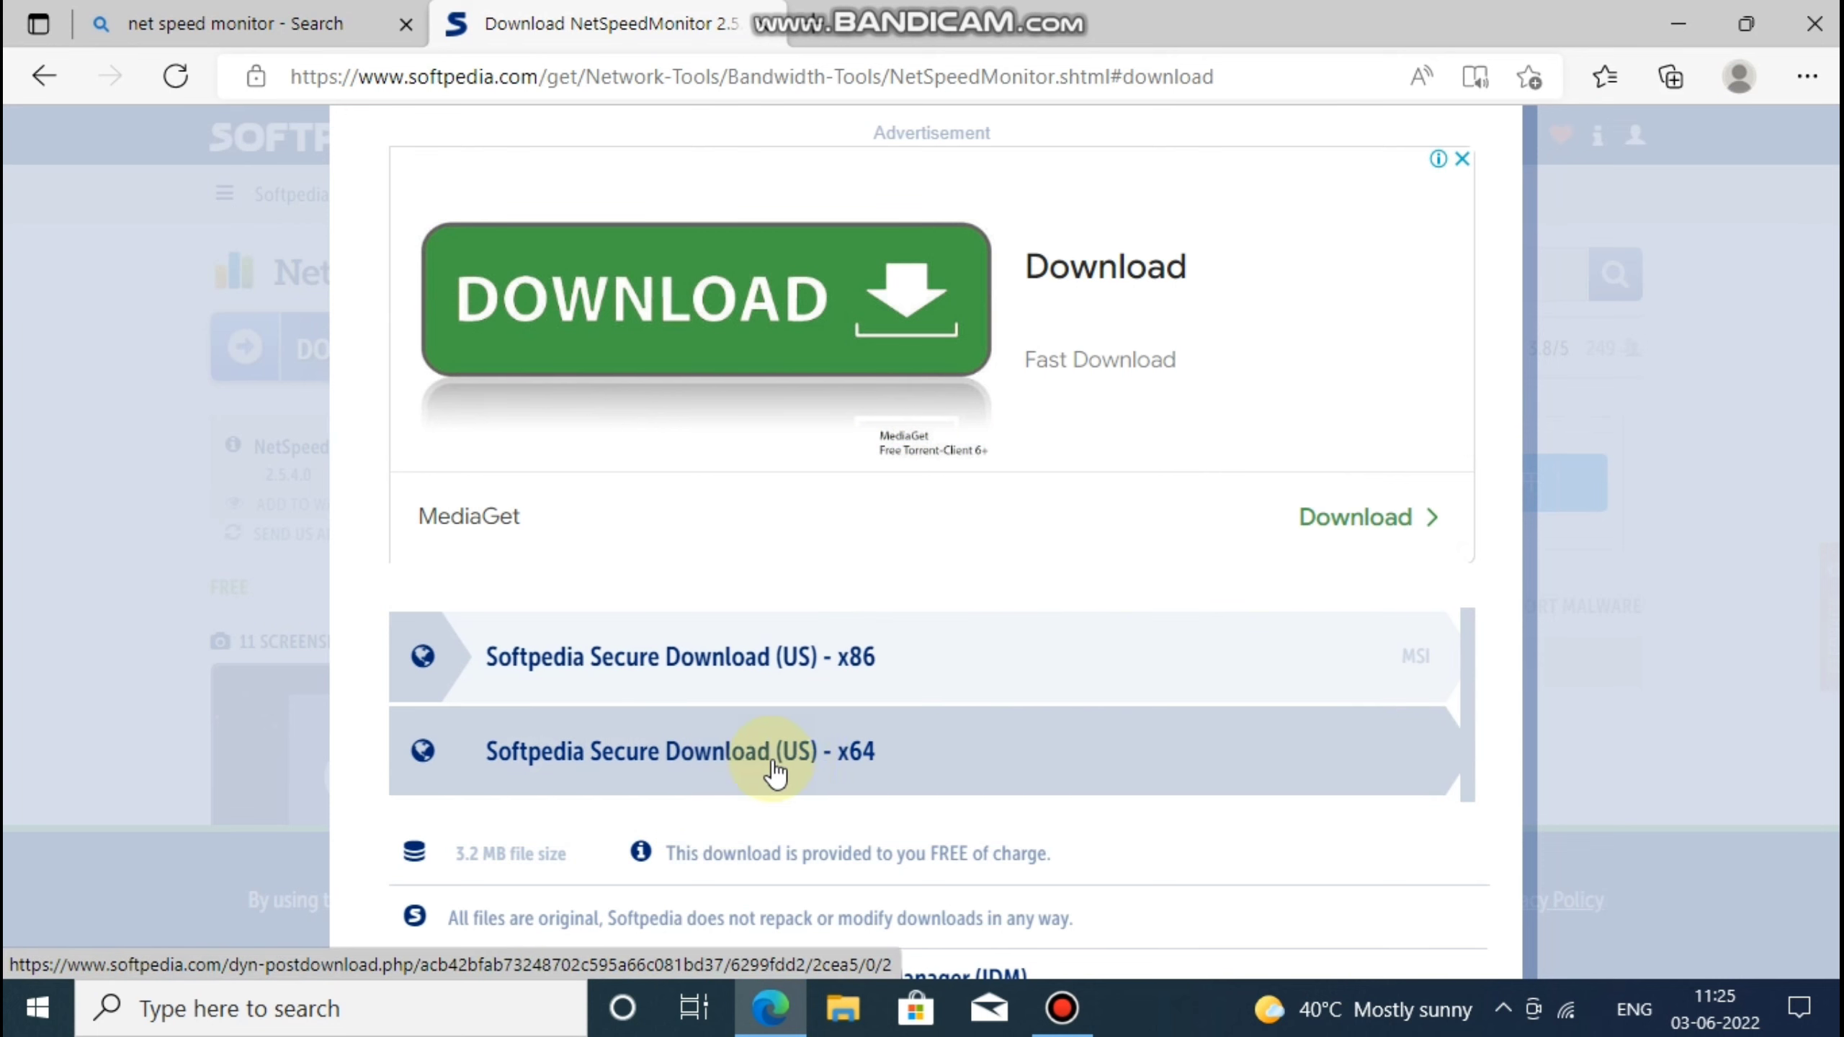
Check the PC's system type in the properties of This PC, then close the Settings and File Explorer windows
click(844, 1010)
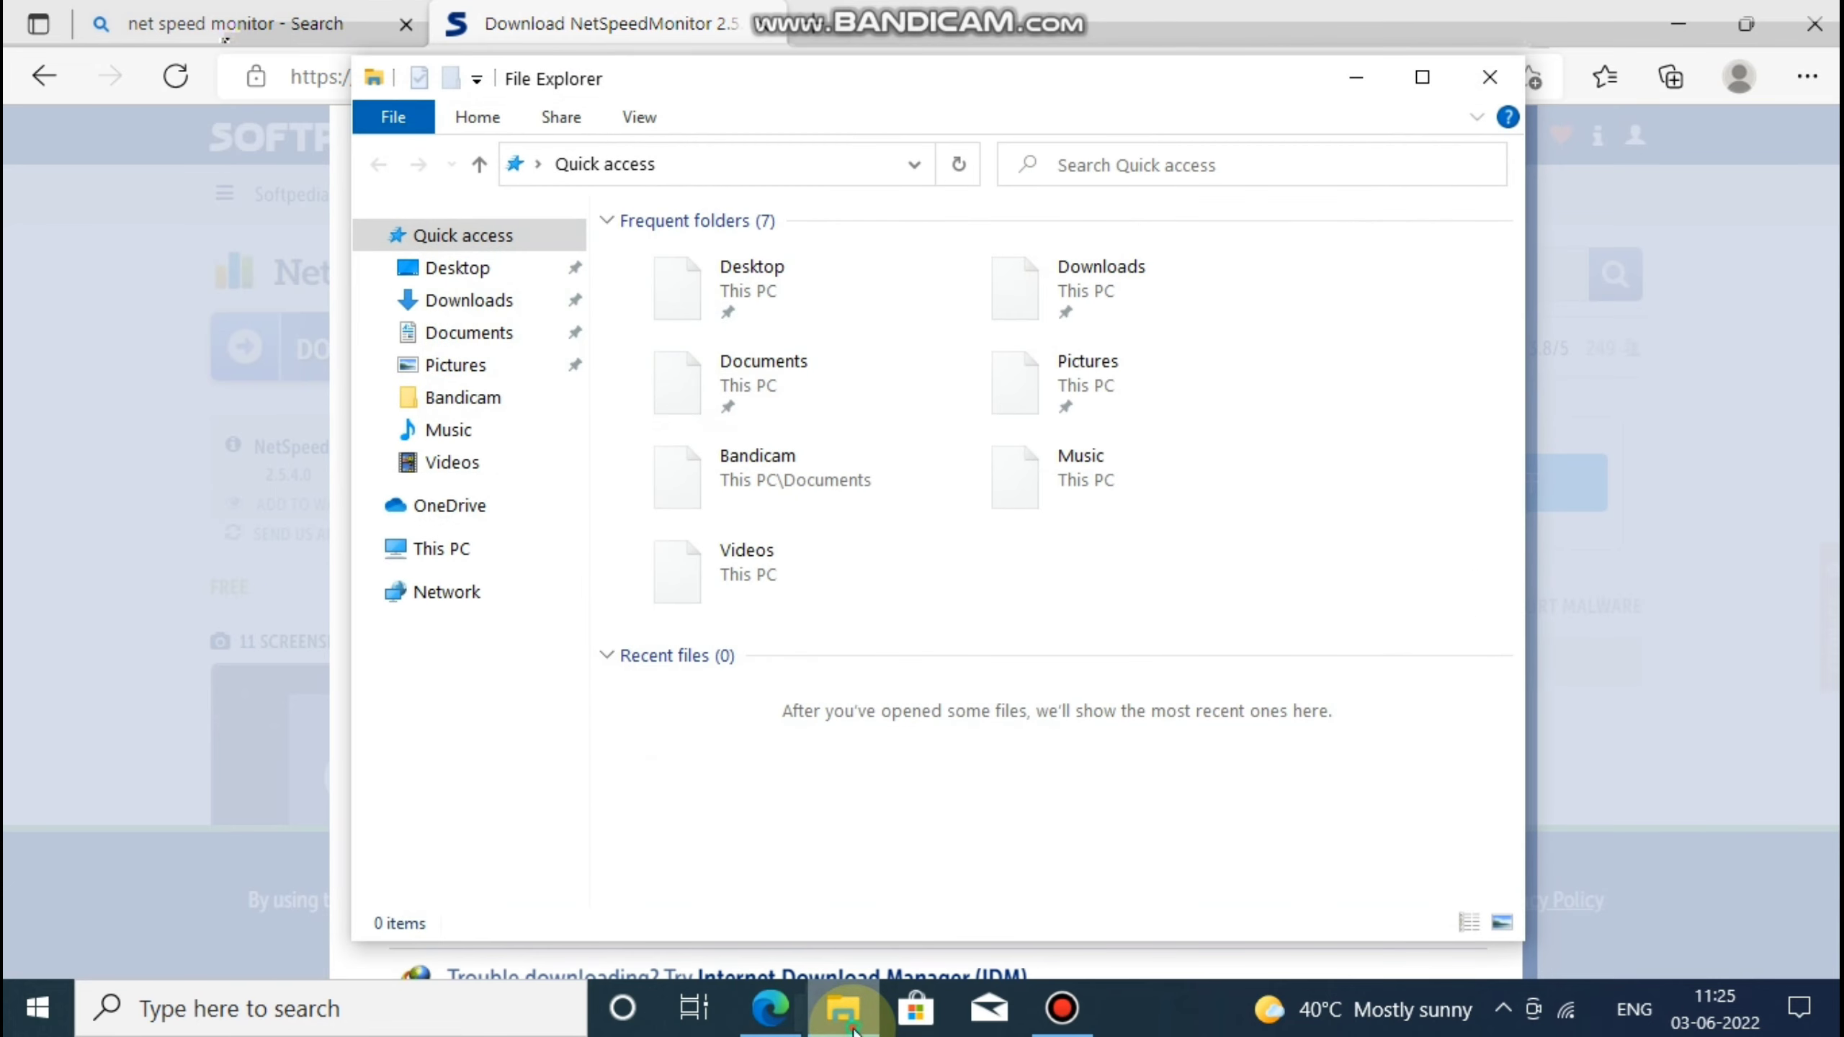
click(473, 553)
right_click(473, 554)
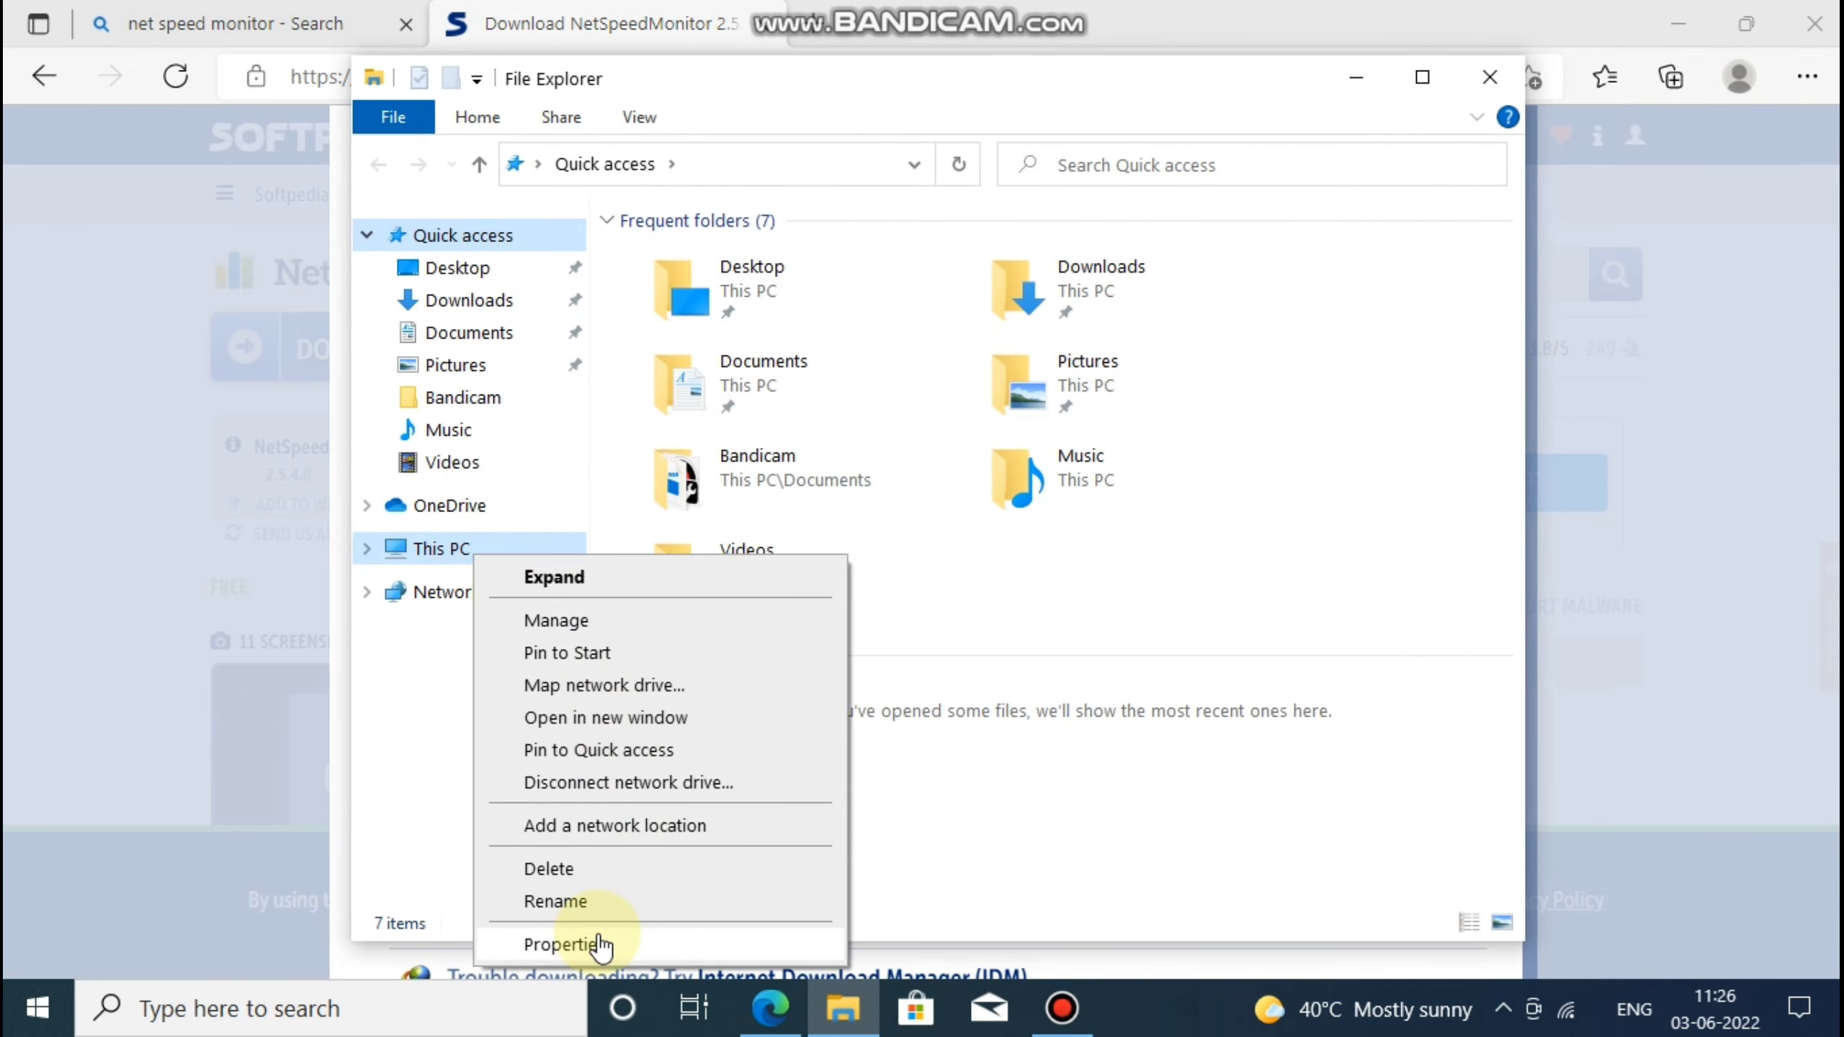
click(566, 944)
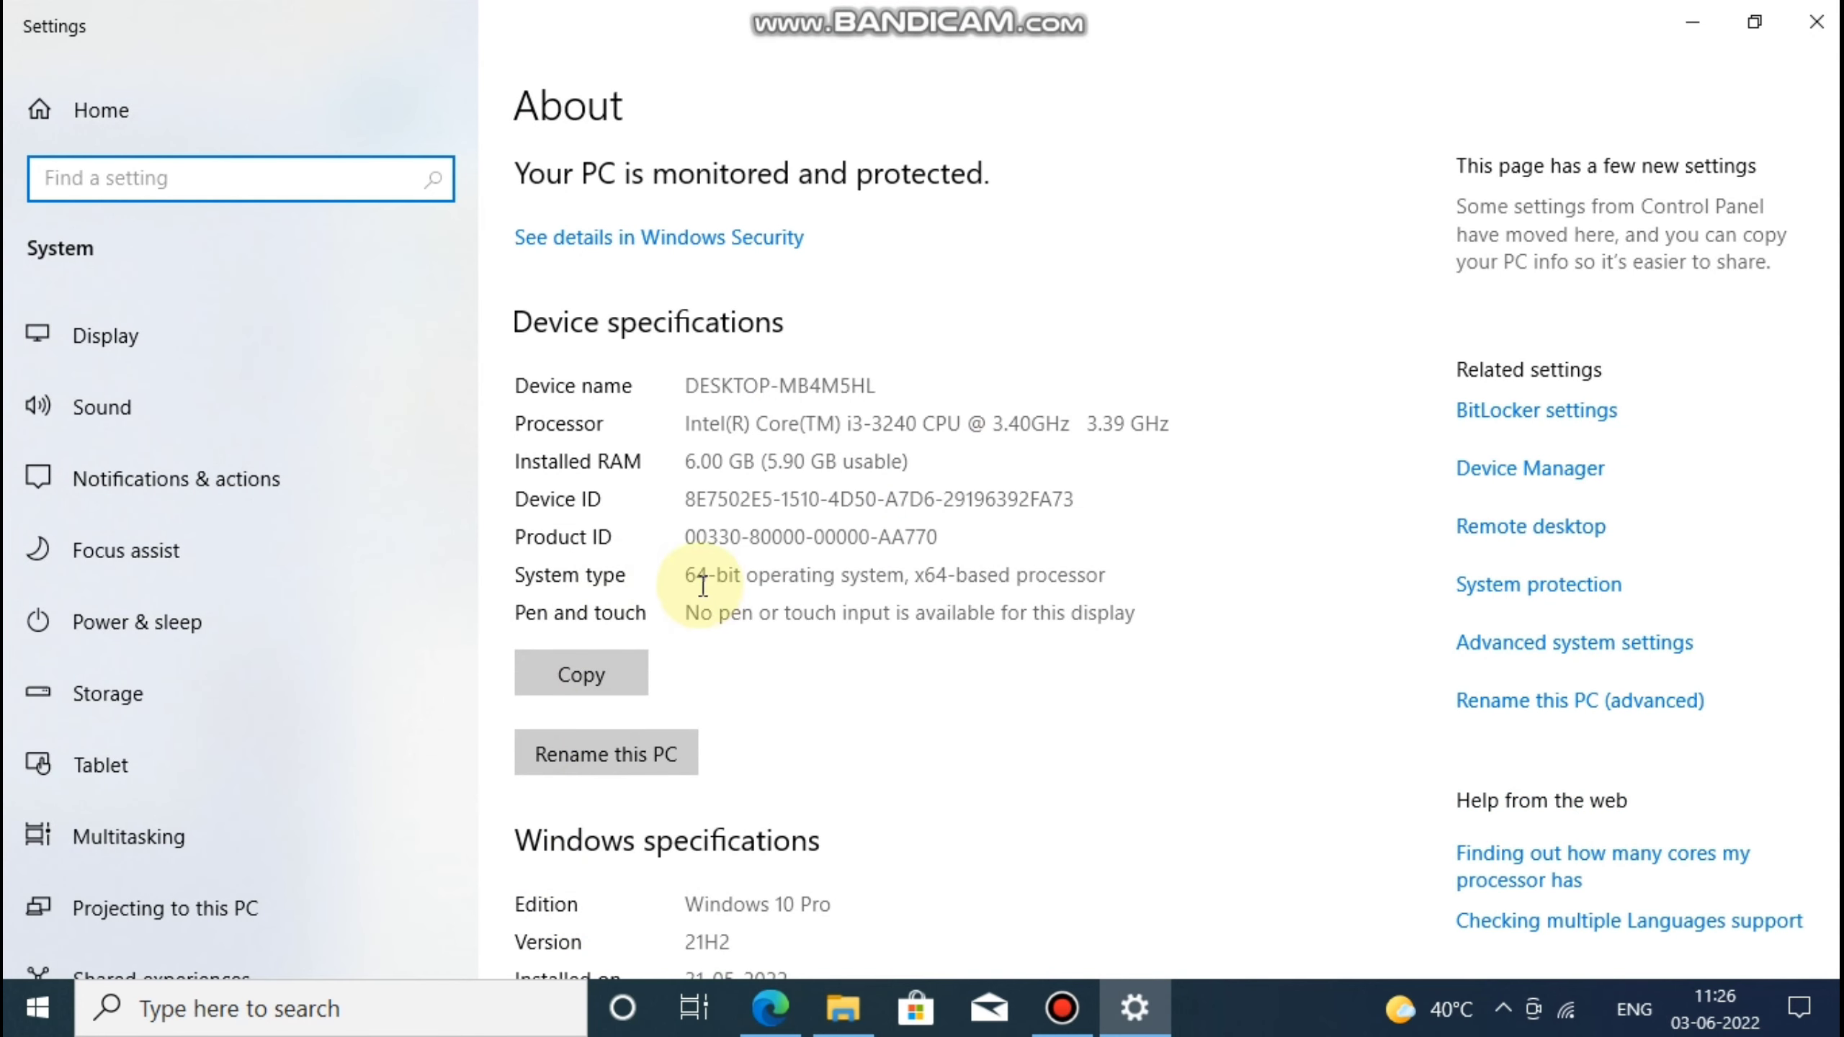
drag(686, 575, 973, 575)
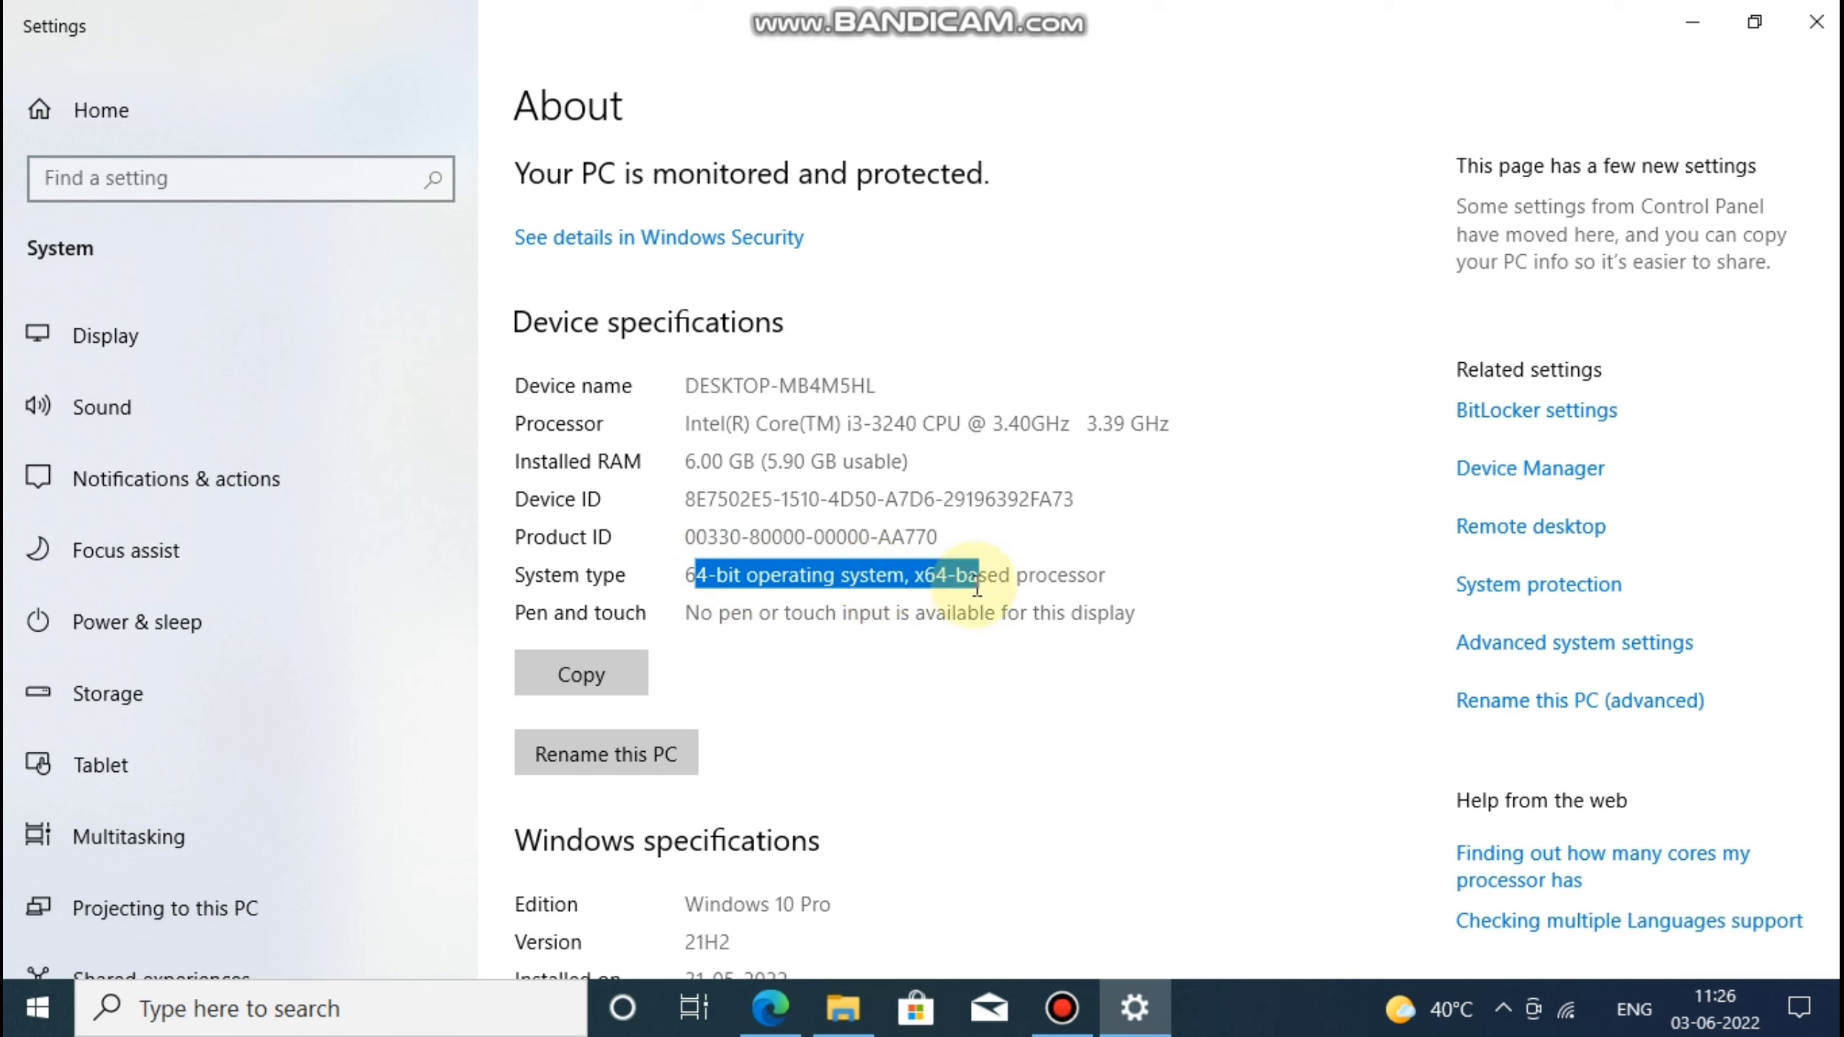
click(973, 581)
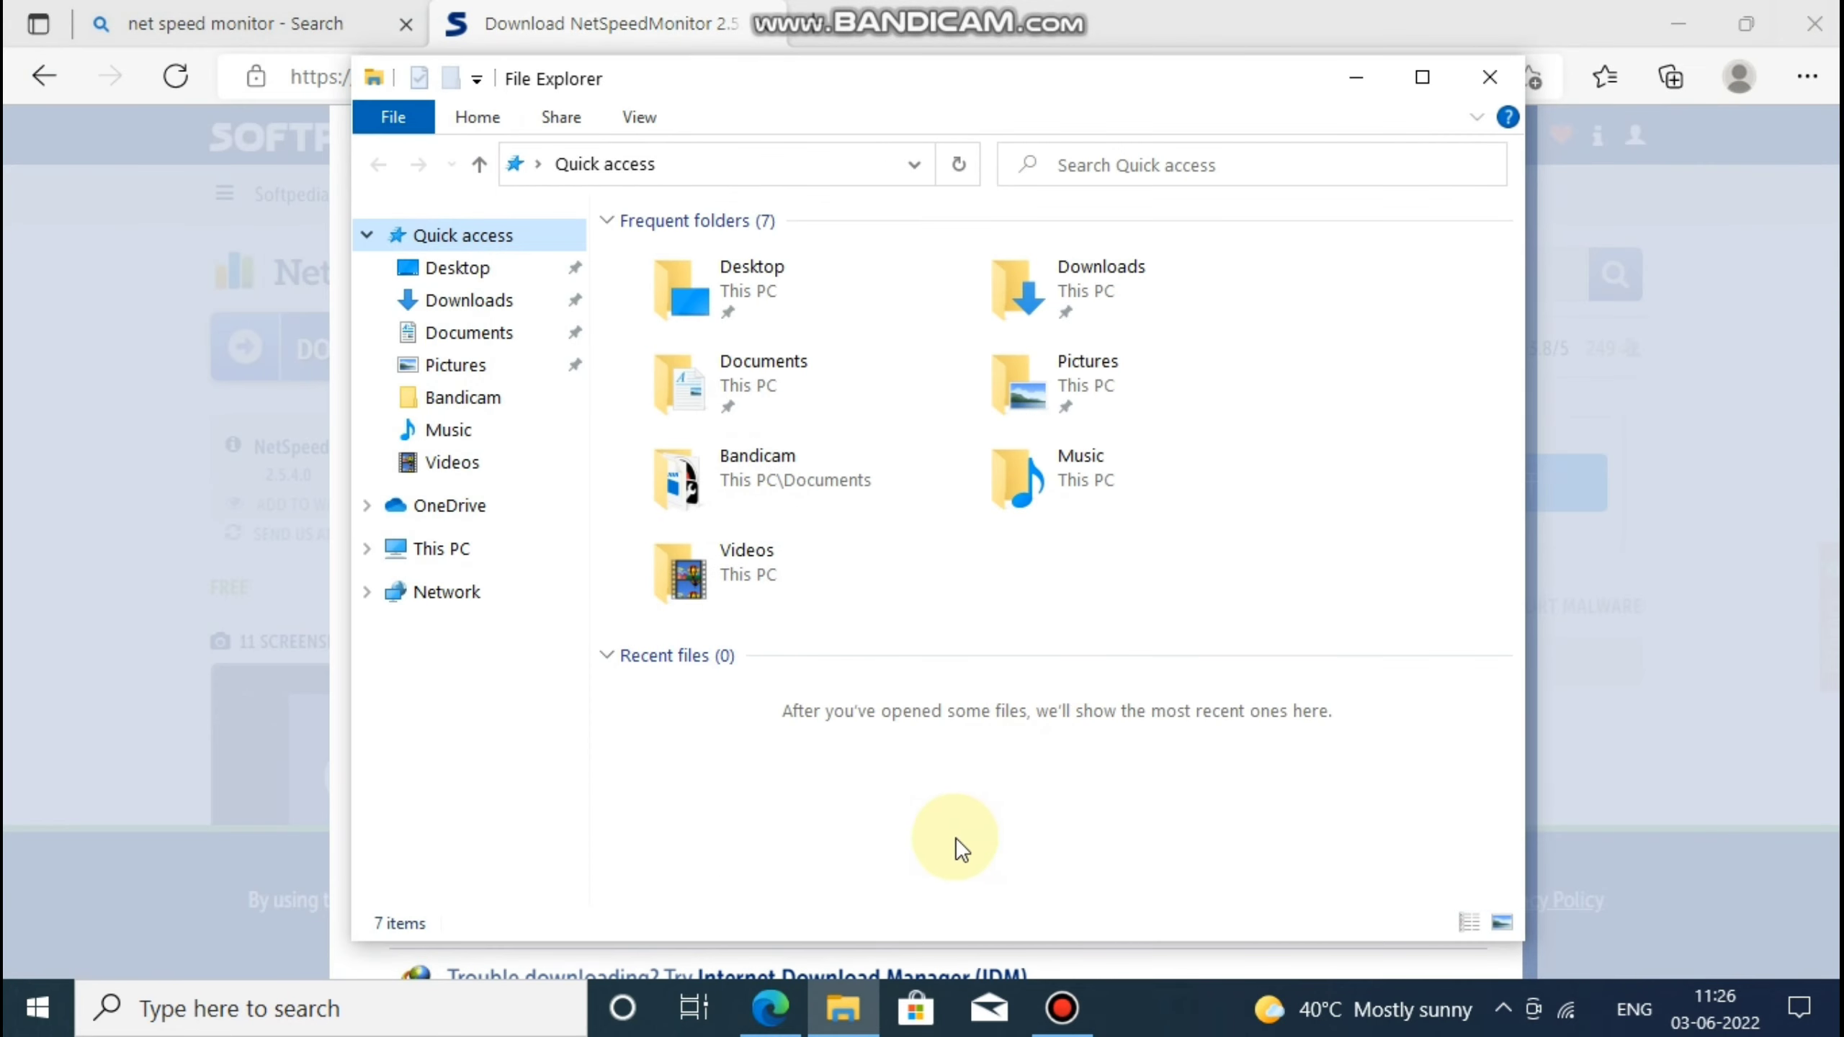
click(1481, 80)
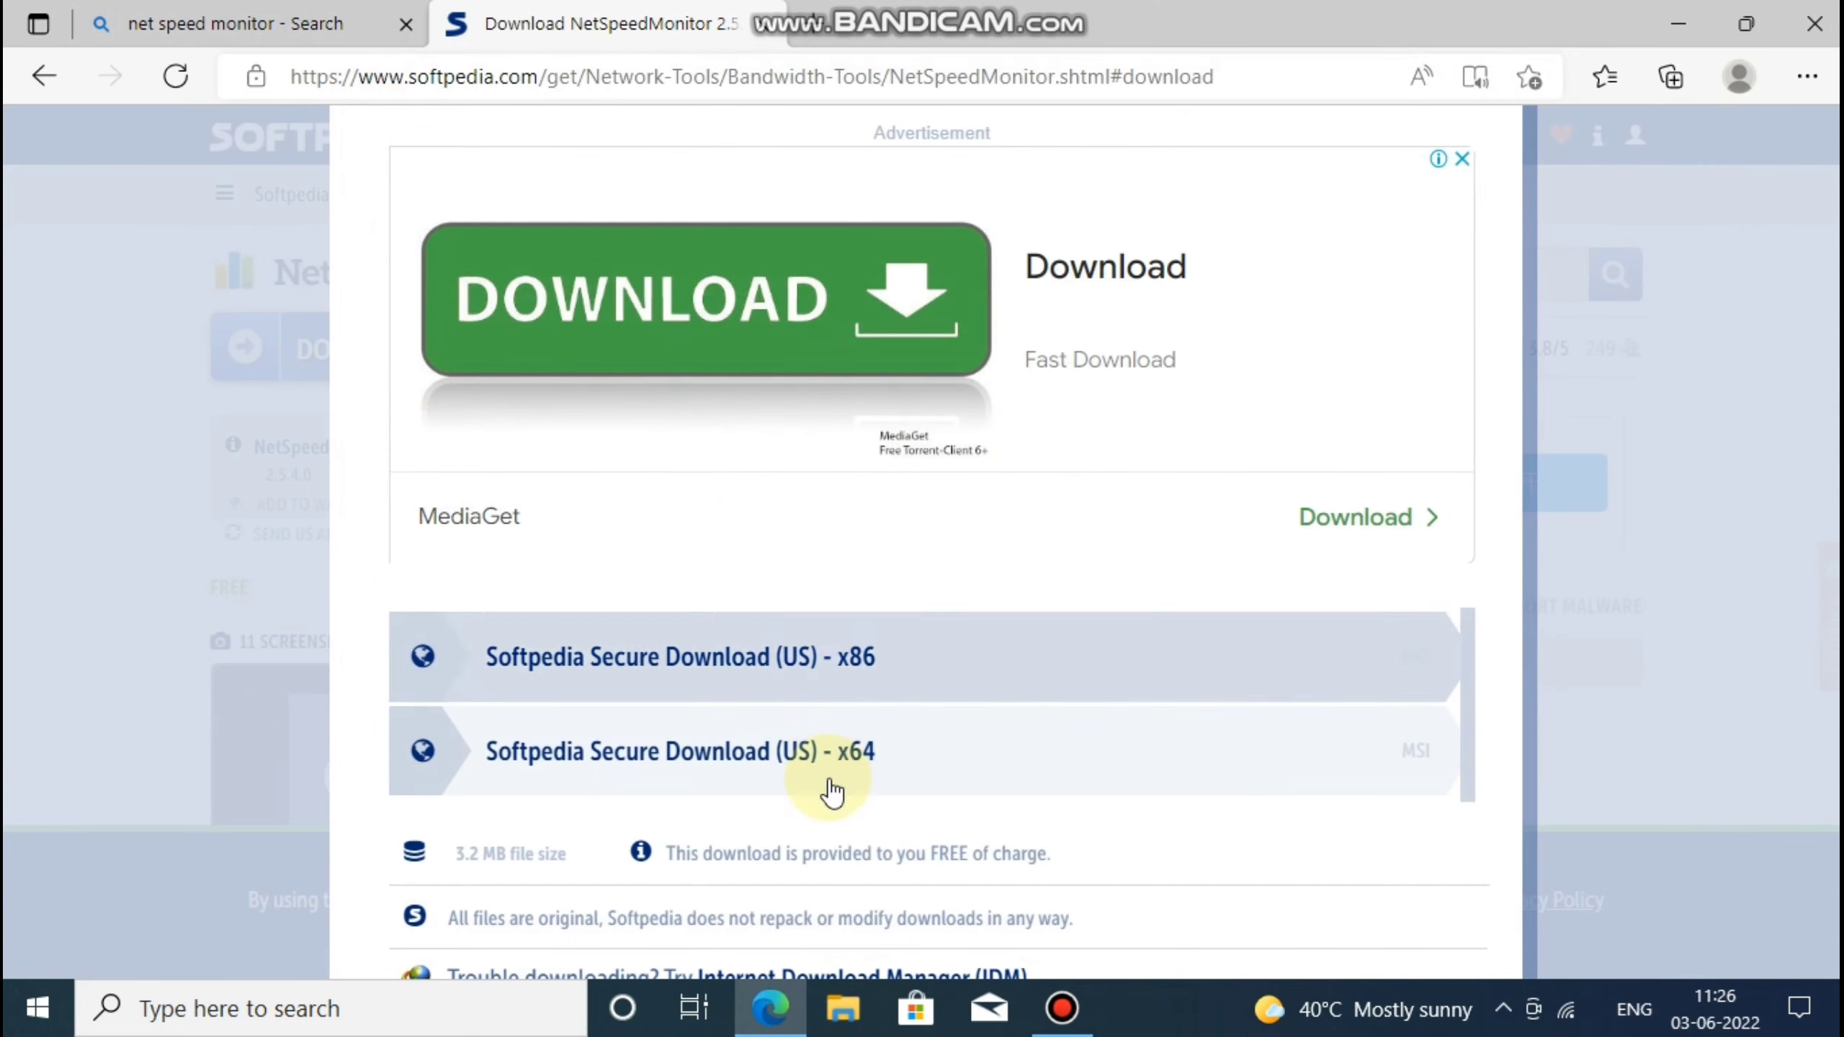
Download the x64 NetSpeedMonitor installer through Softpedia Secure Download (US) and close the browser
click(733, 755)
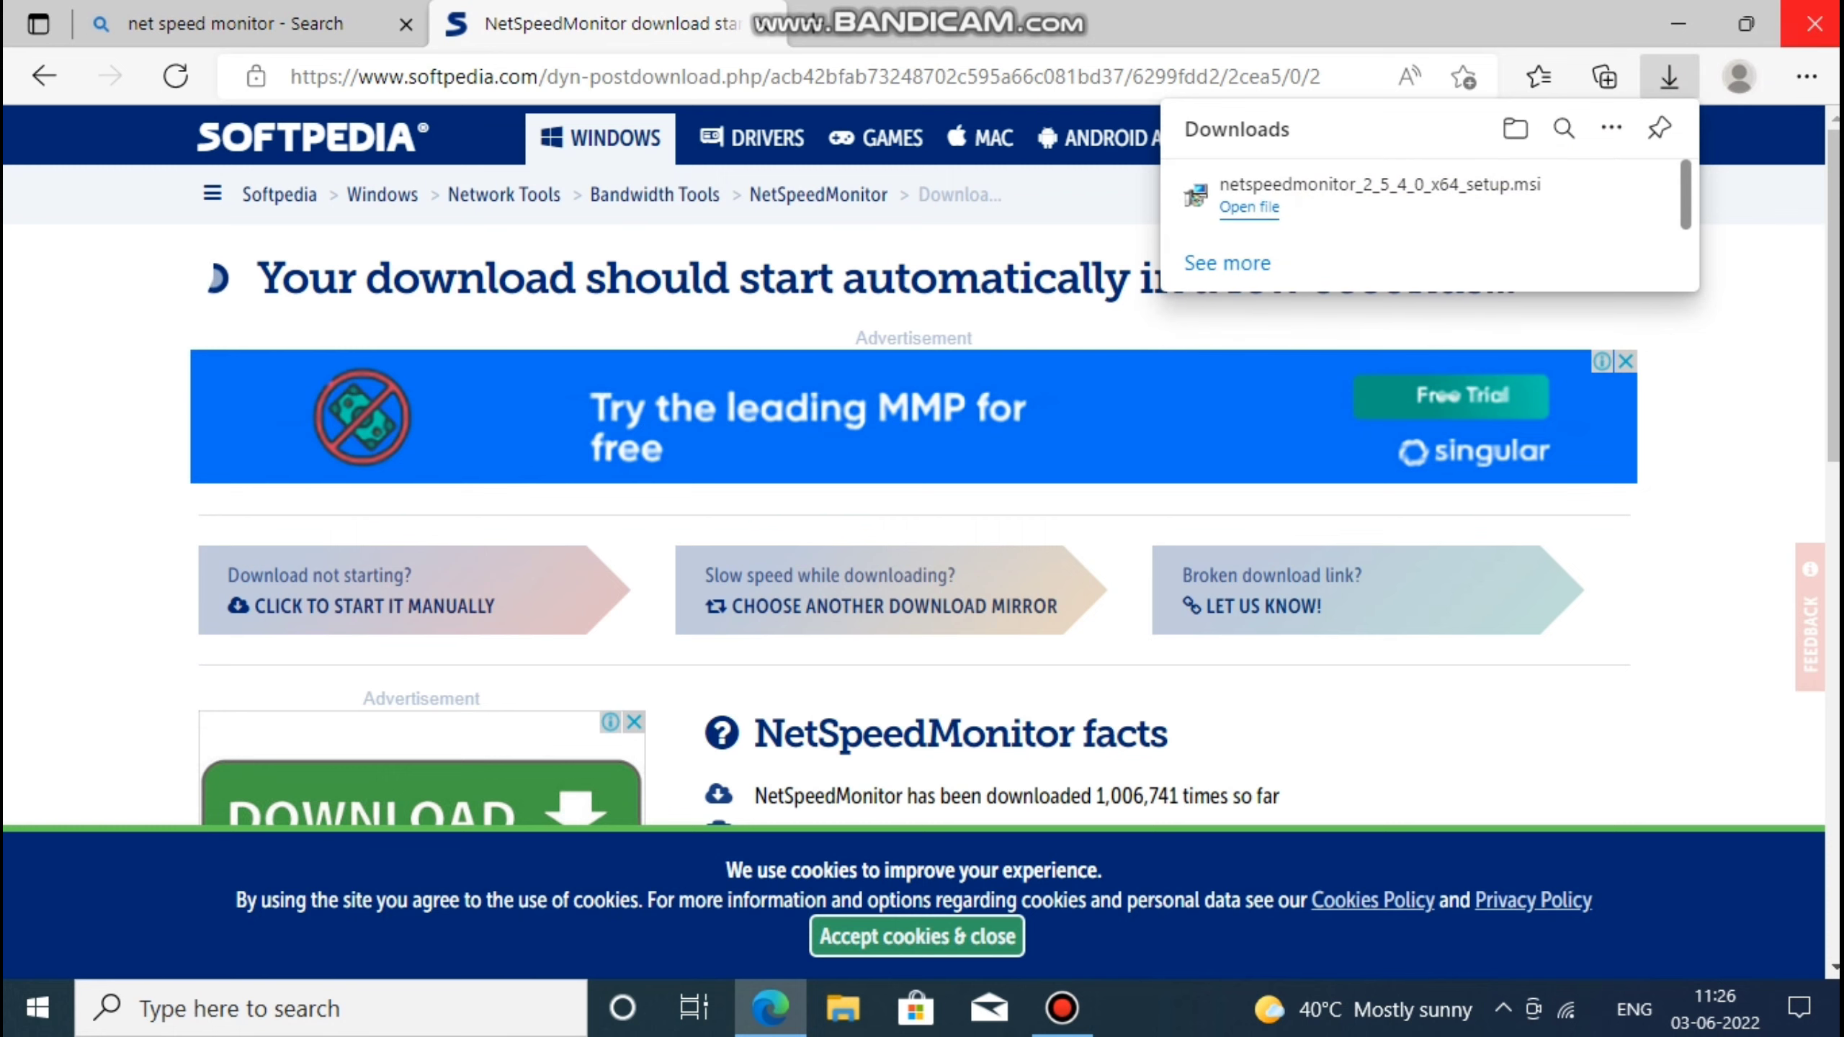
click(1813, 23)
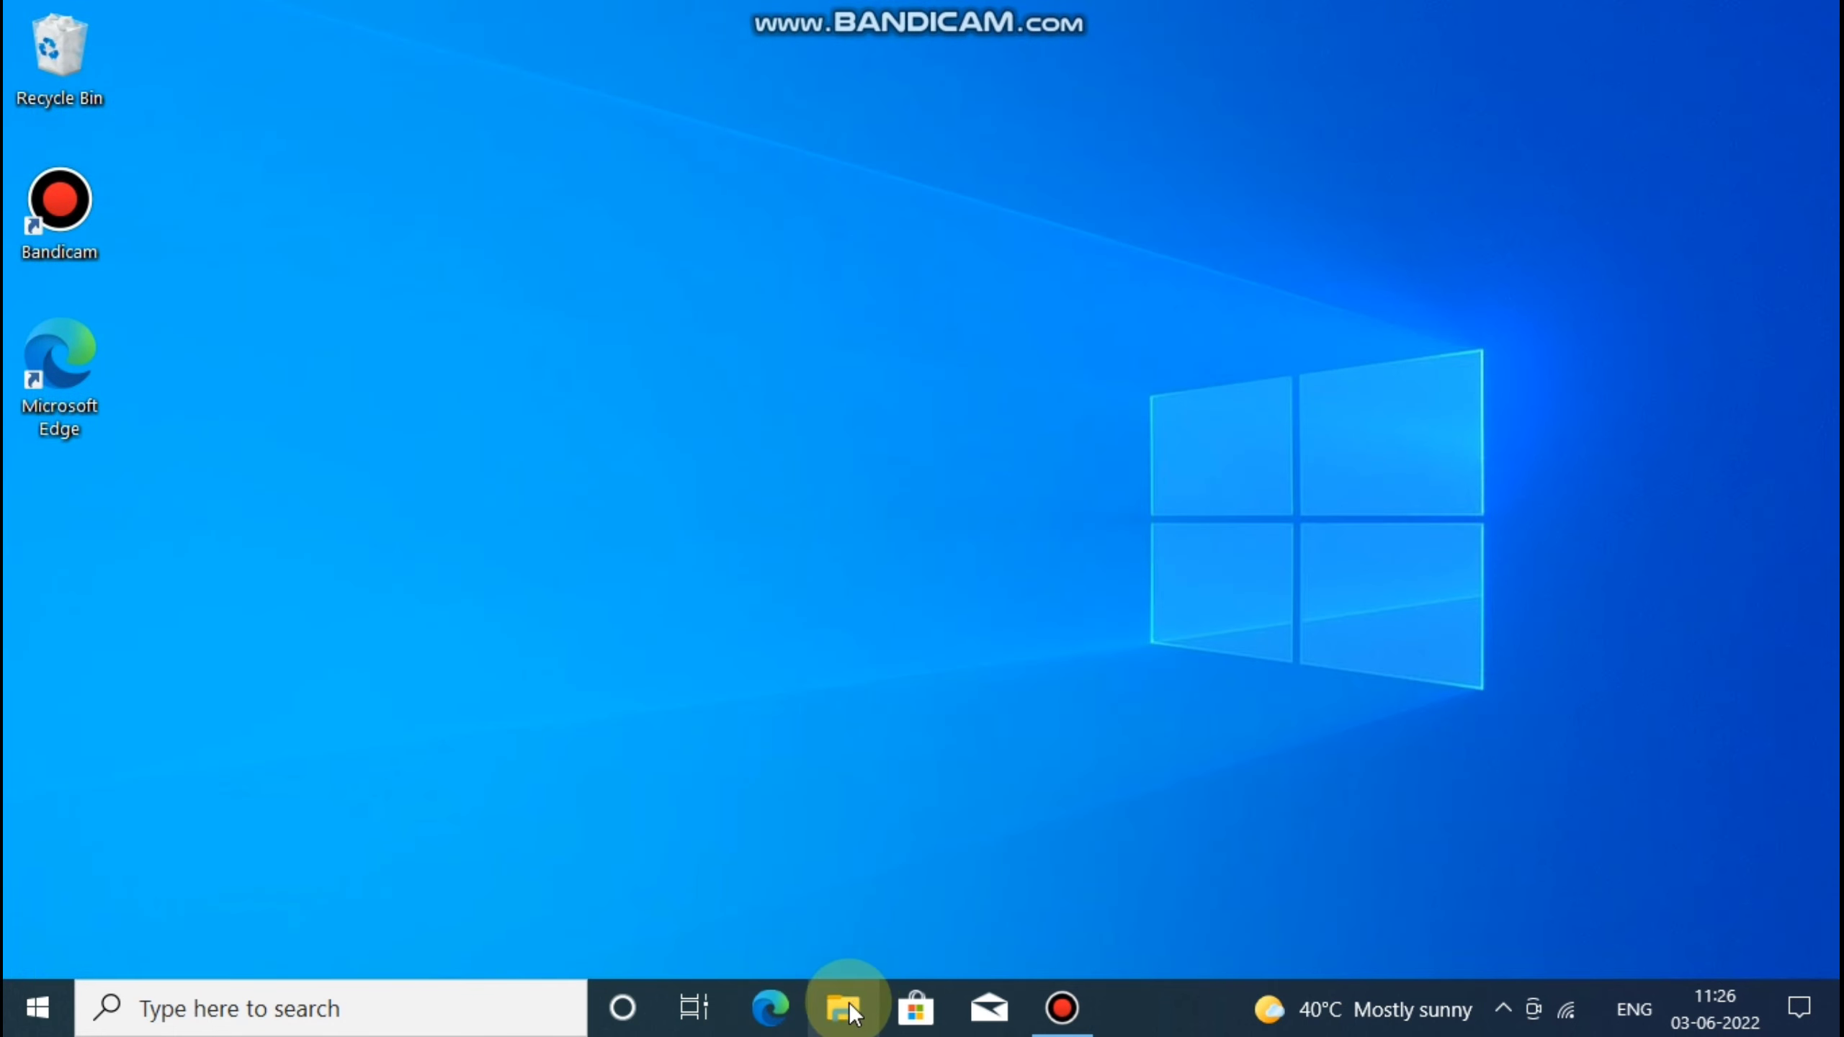
Set netspeedmonitor_2_5_4_0_x64_setup in the Downloads folder to run in compatibility mode for Previous version of Windows, and apply the change
click(850, 1010)
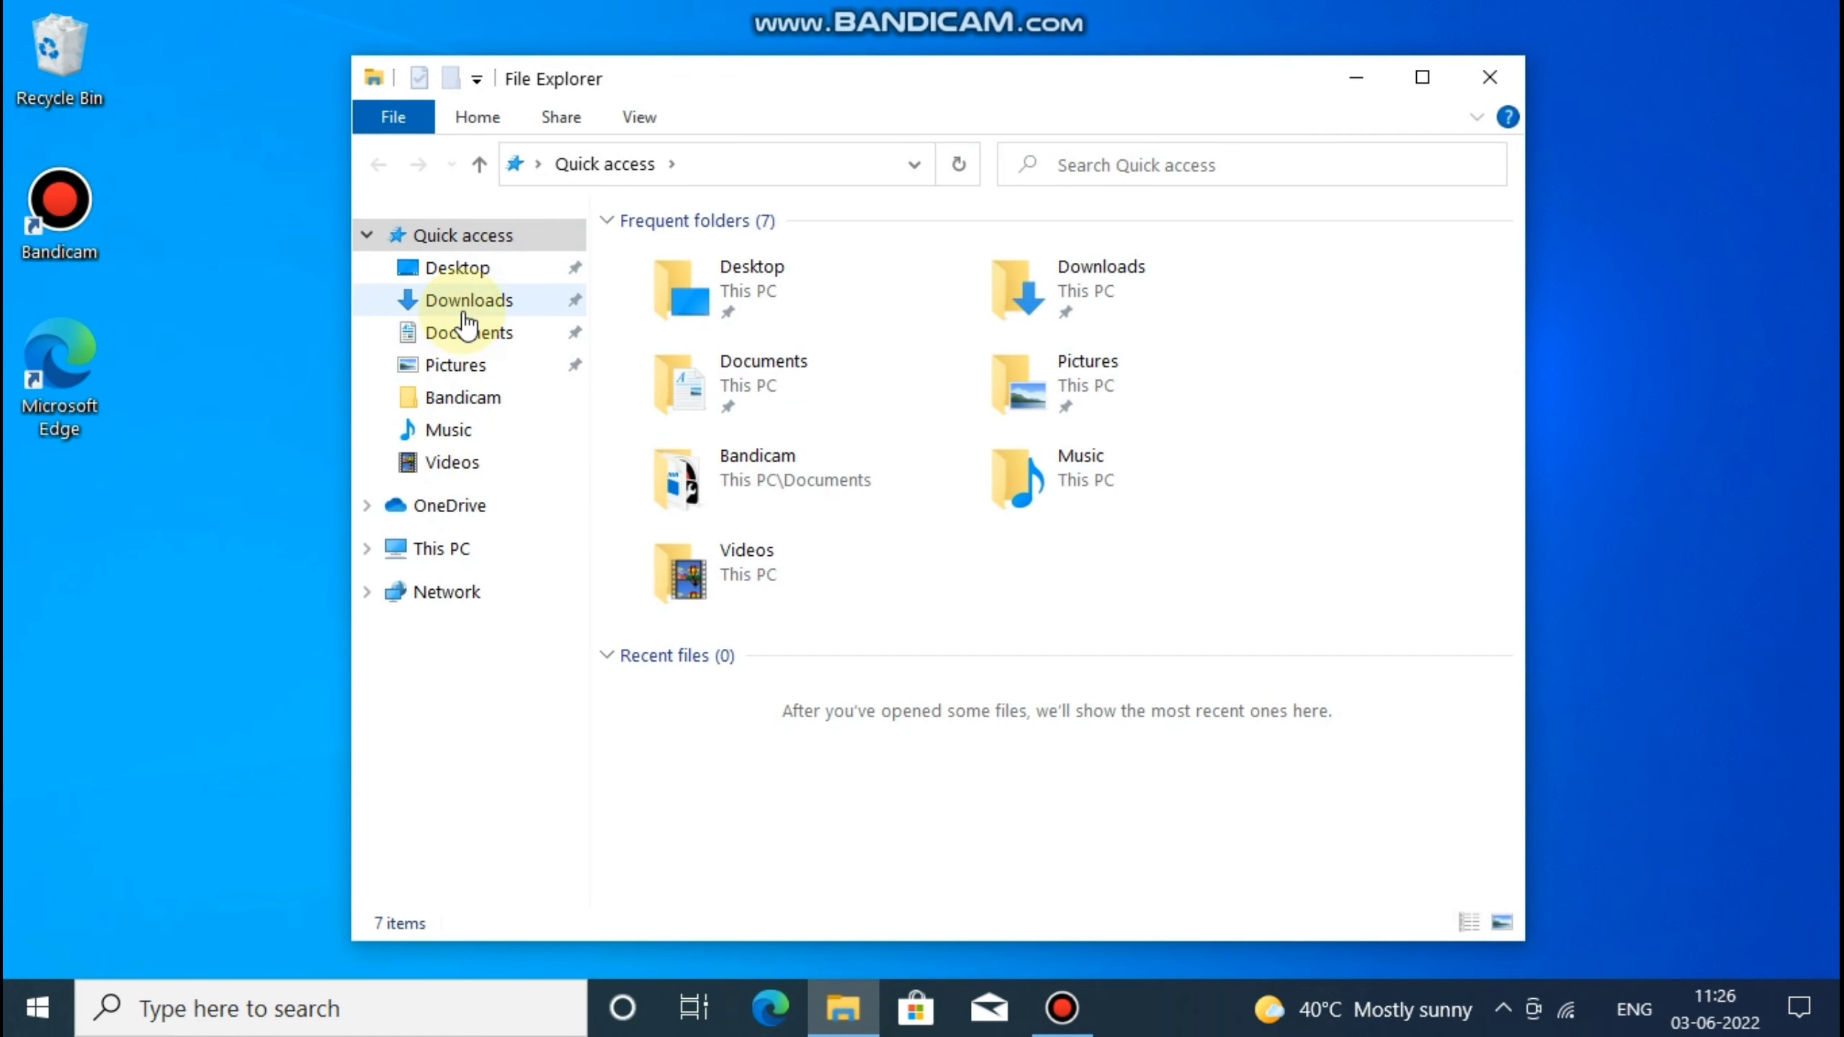
click(465, 311)
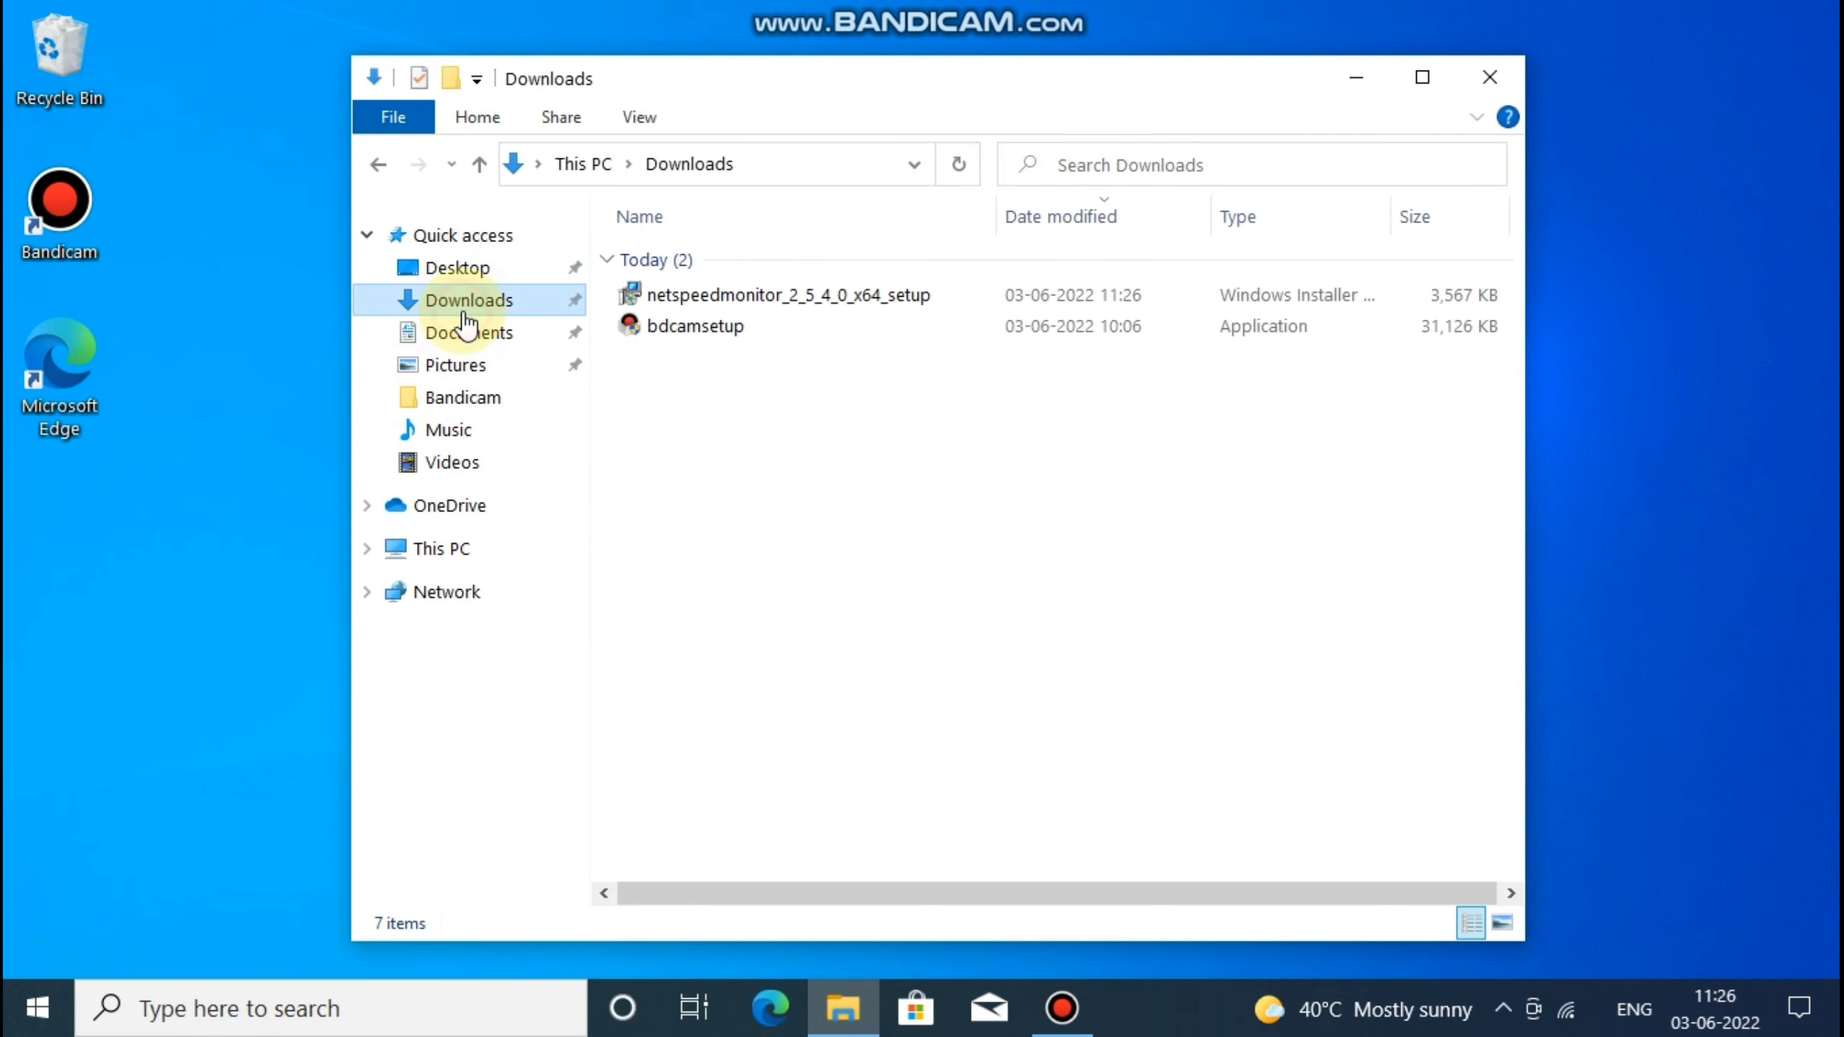
click(703, 294)
right_click(706, 293)
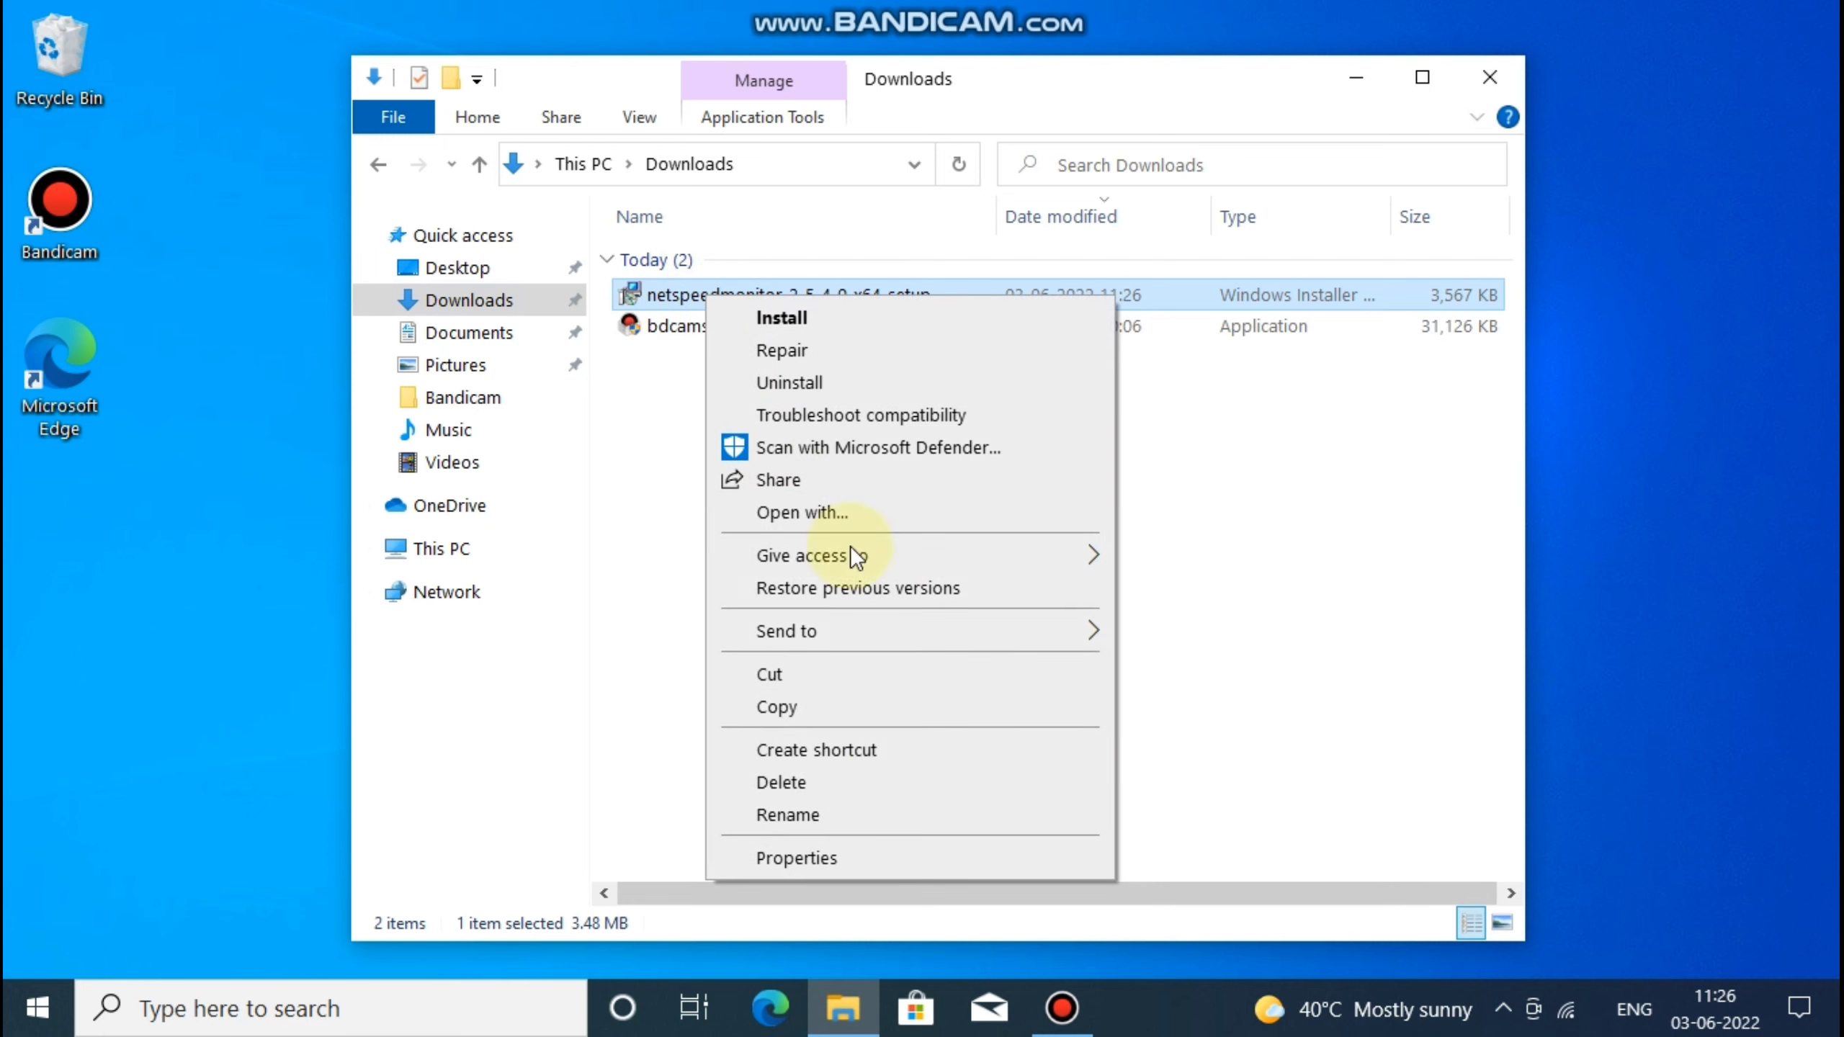
click(826, 855)
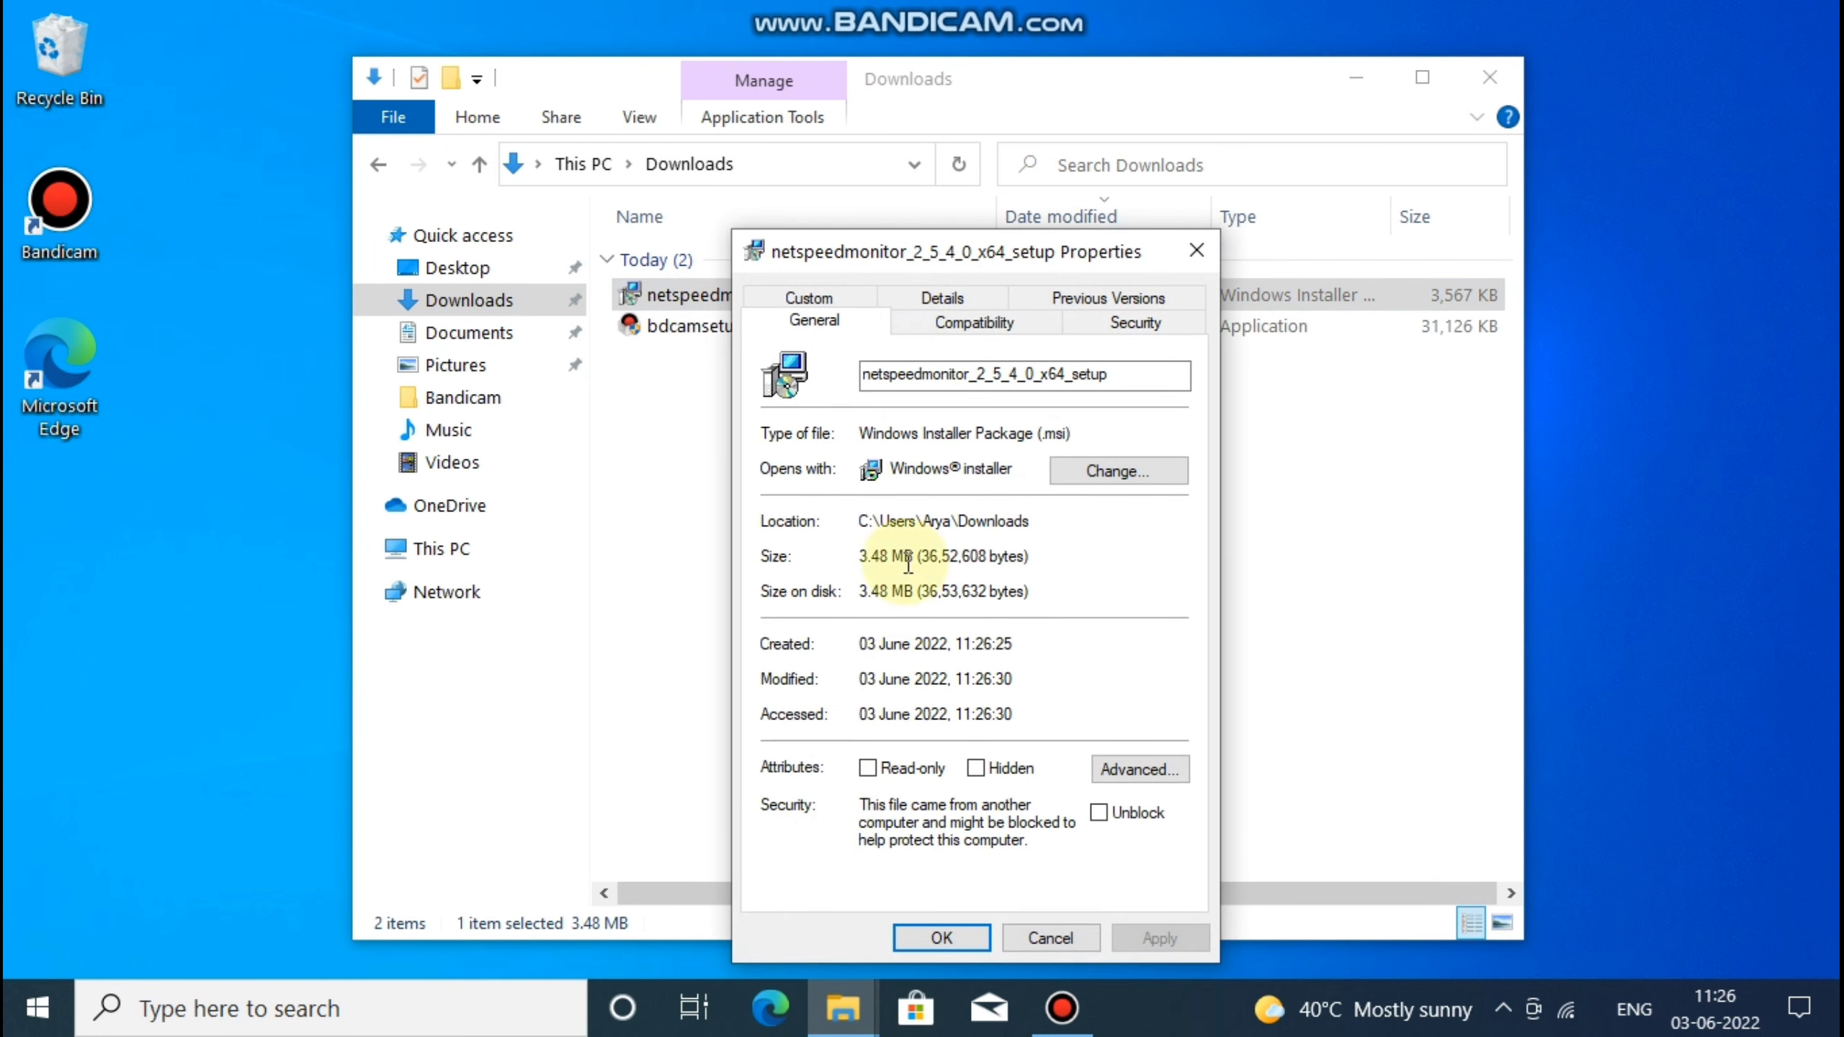
click(970, 328)
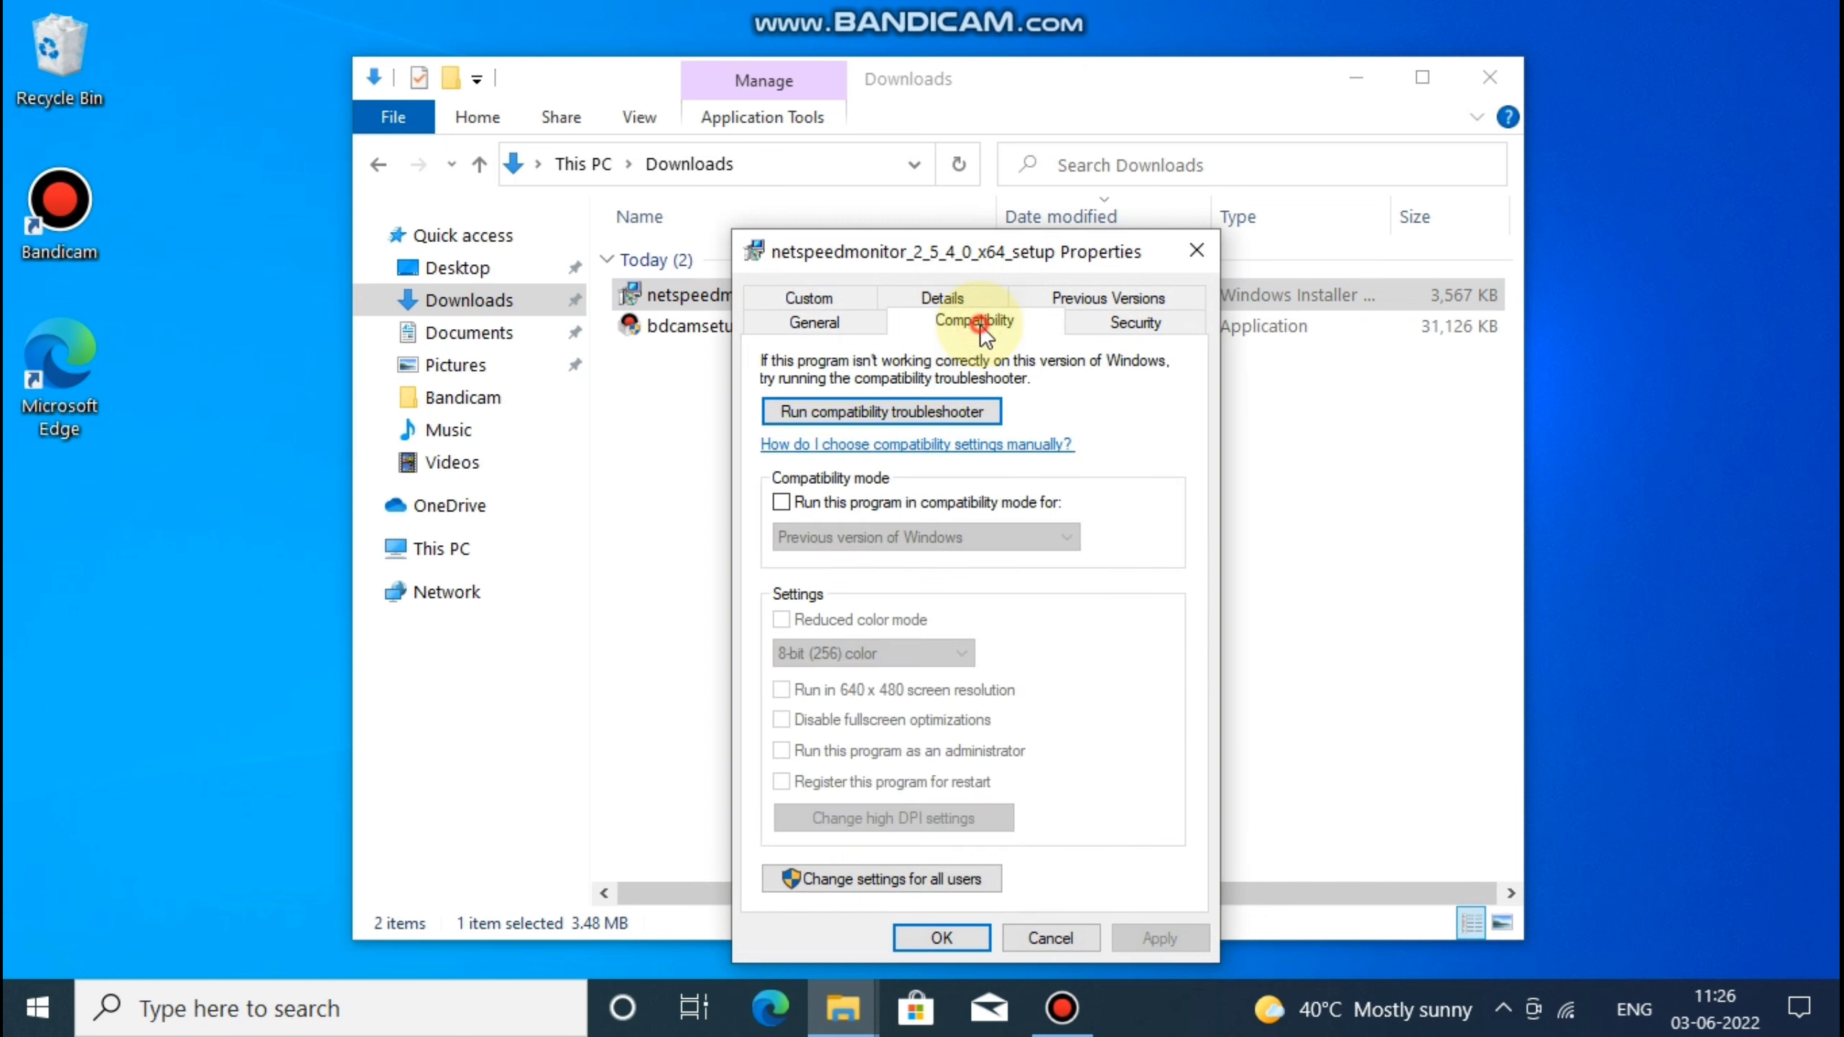
click(782, 503)
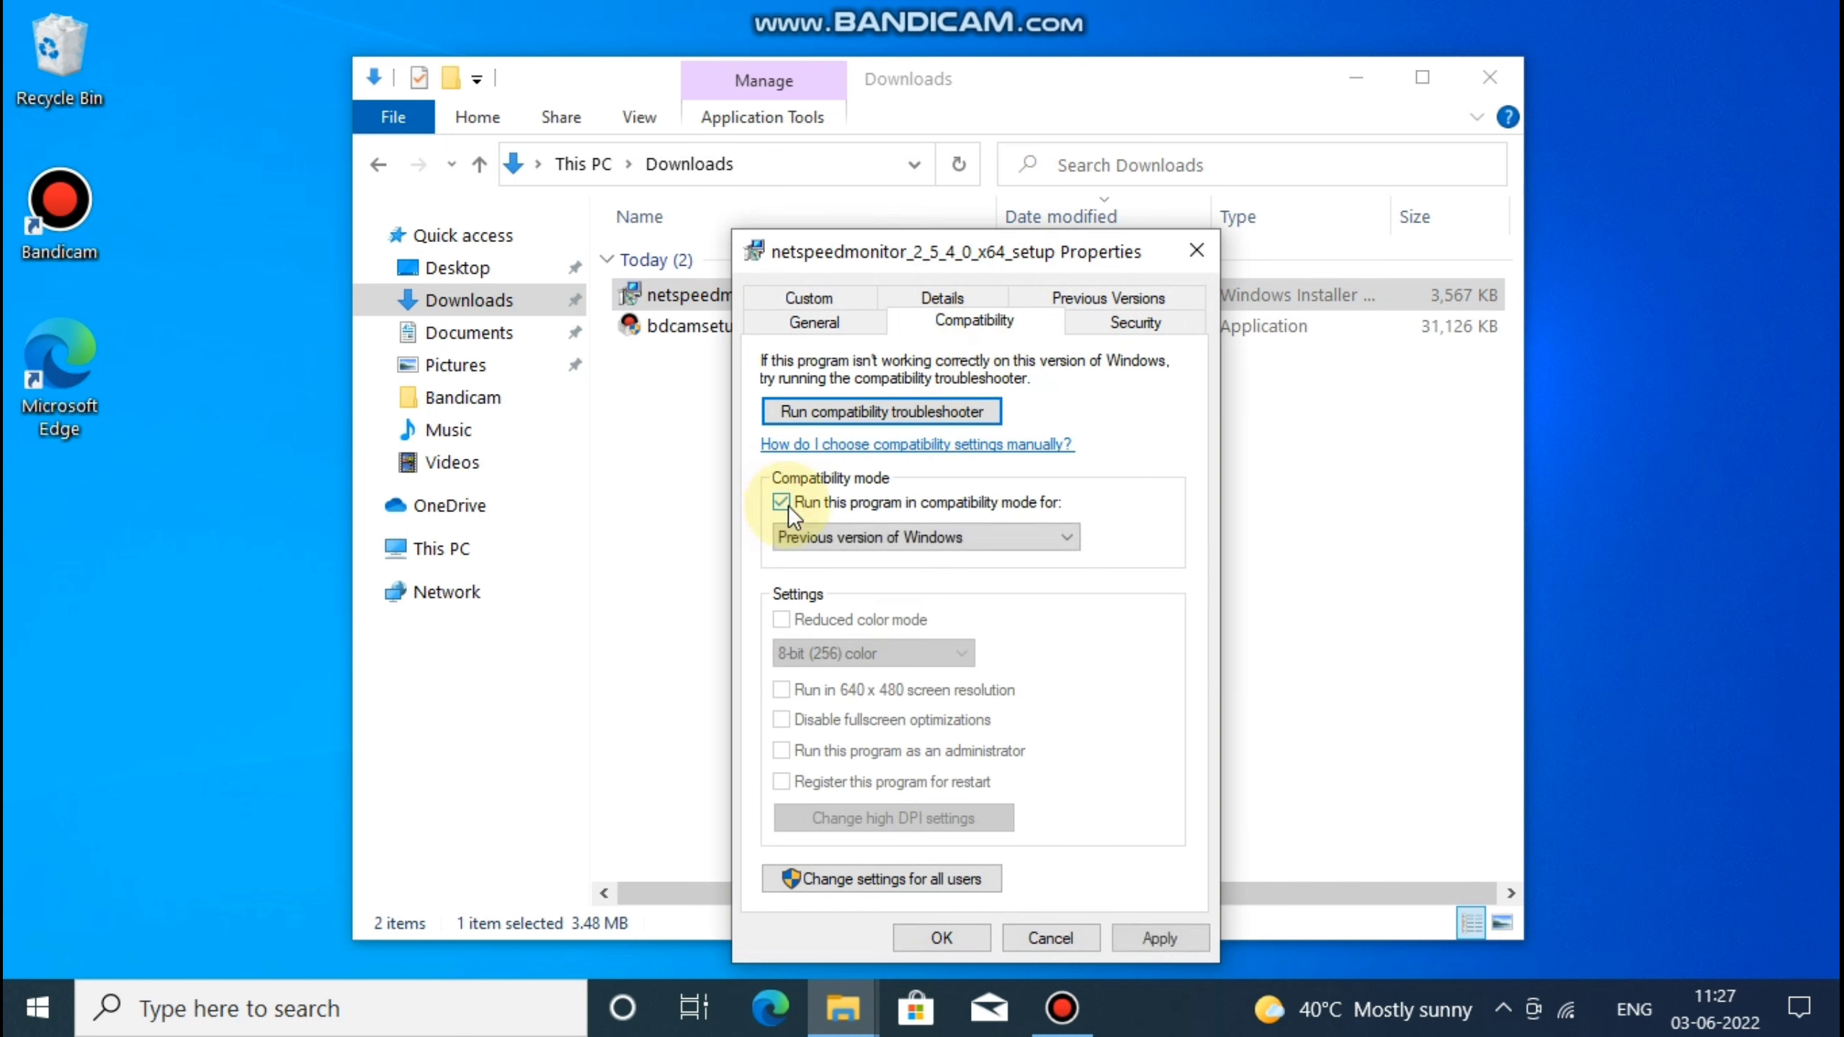
click(1156, 942)
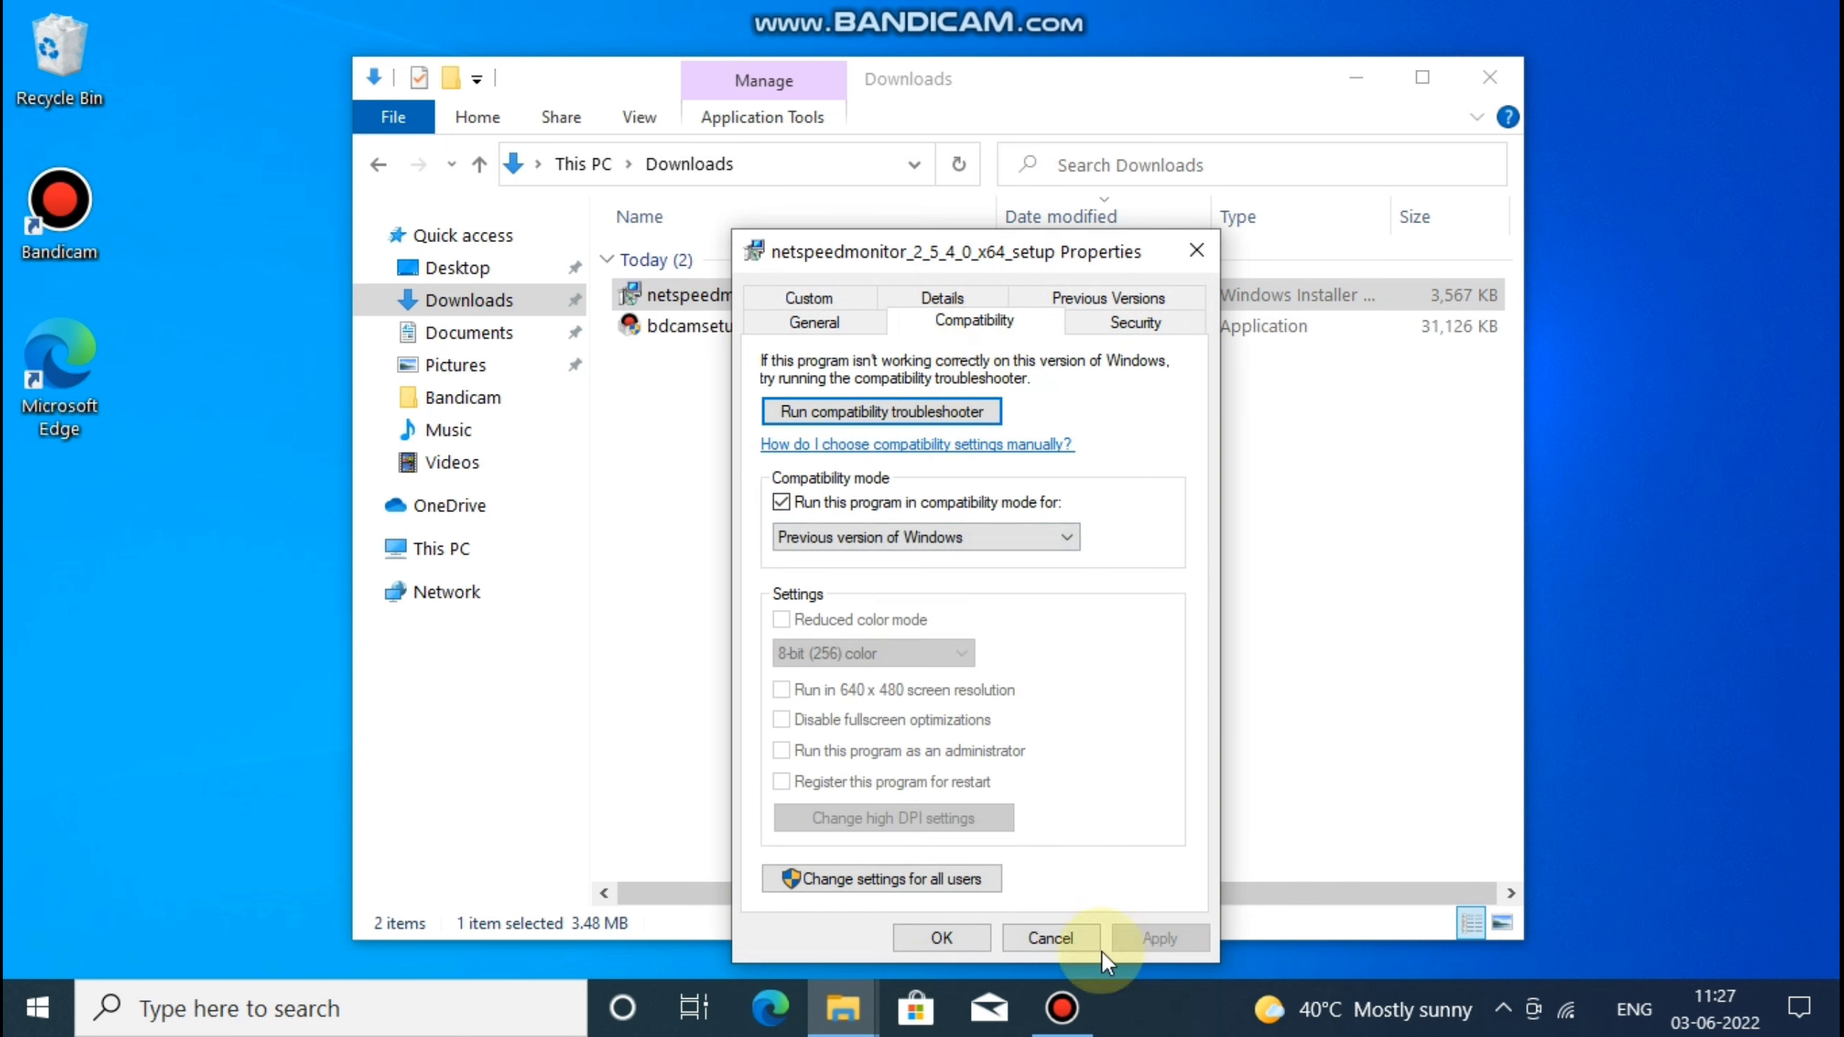
click(943, 940)
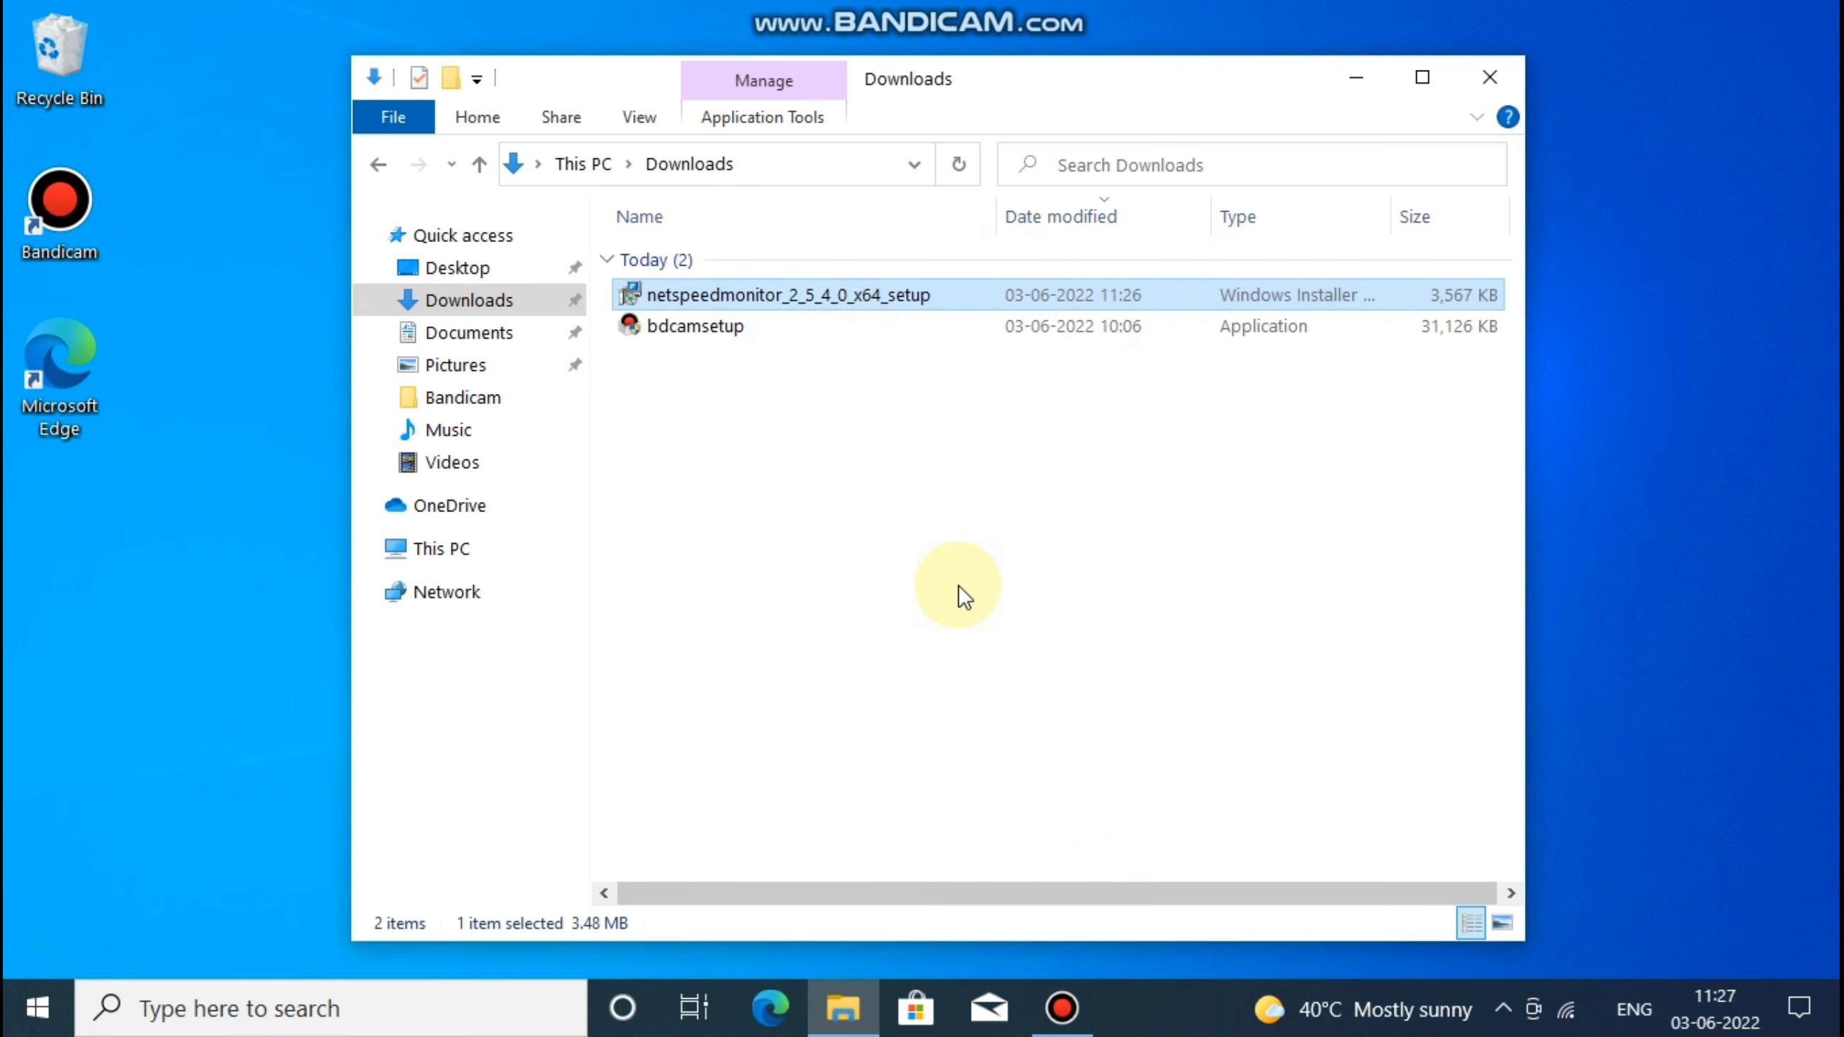
Install NetSpeedMonitor 2.5.4.0 x64 from the downloaded setup file, accepting the license agreement and keeping the default feature and location
right_click(755, 298)
click(887, 326)
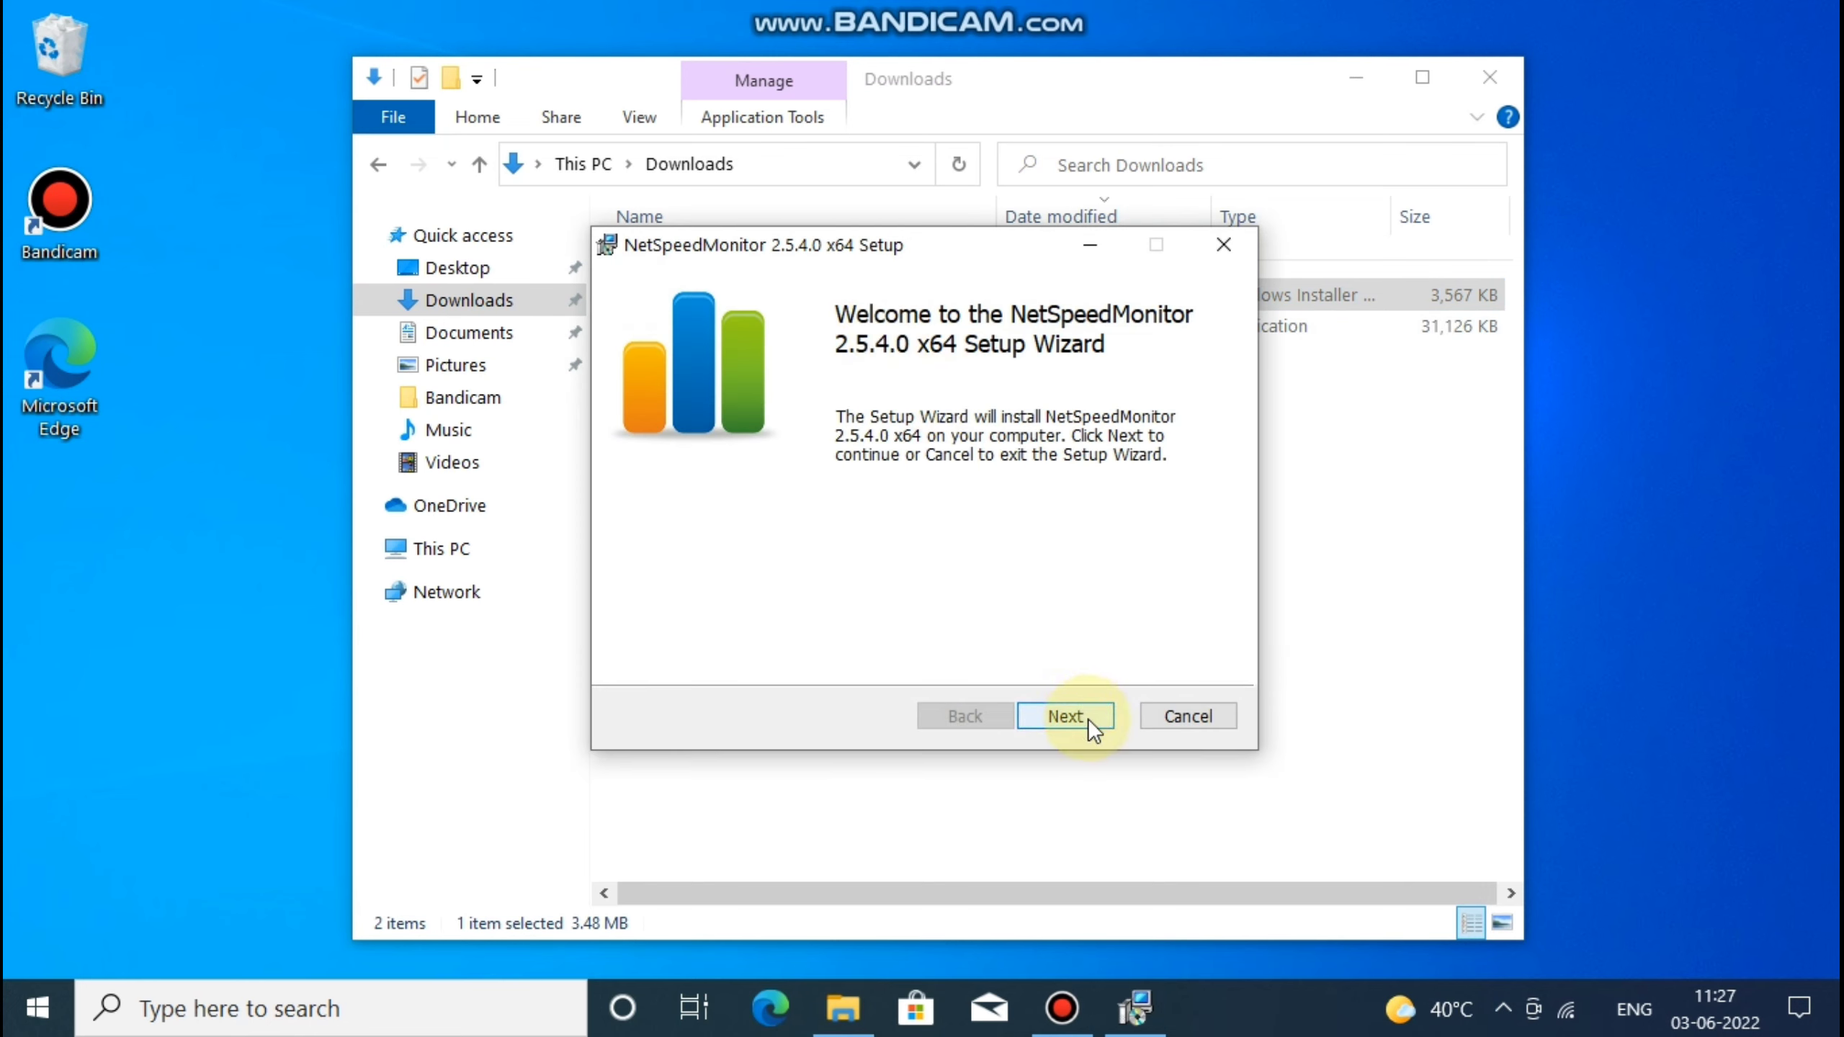
click(1088, 717)
click(1088, 718)
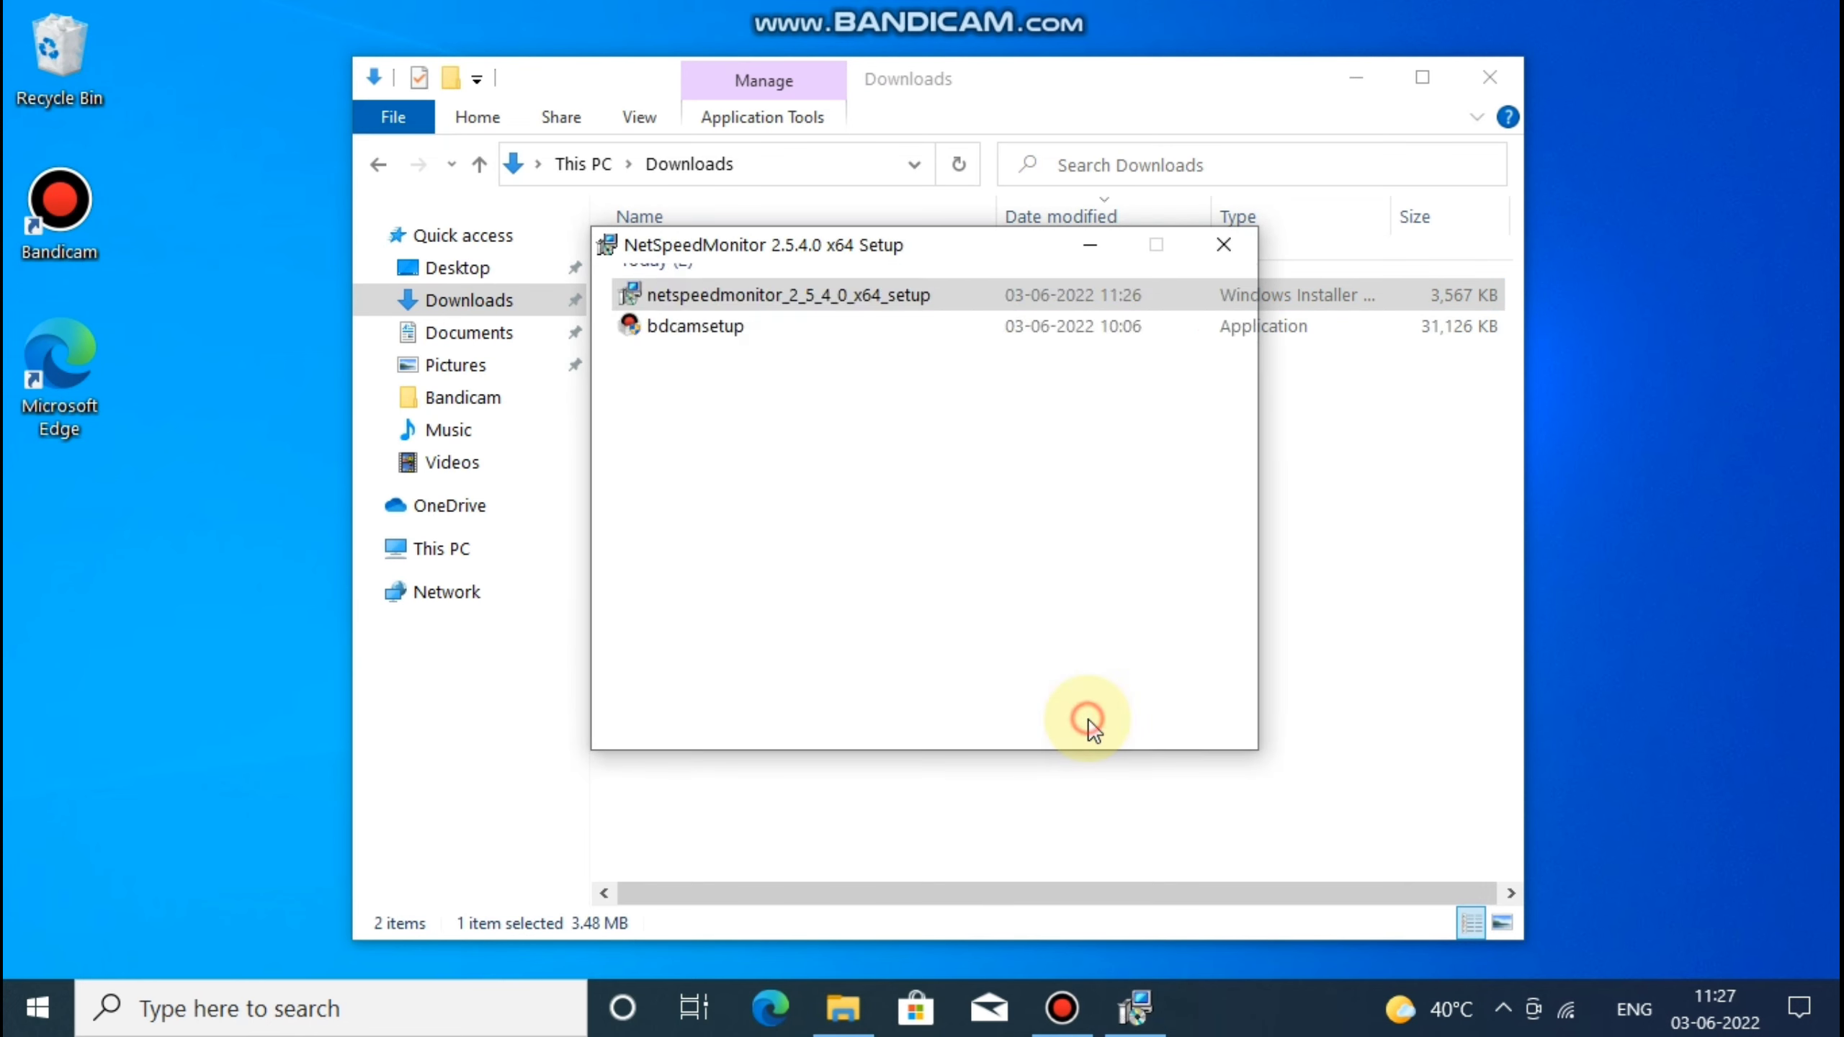
click(636, 653)
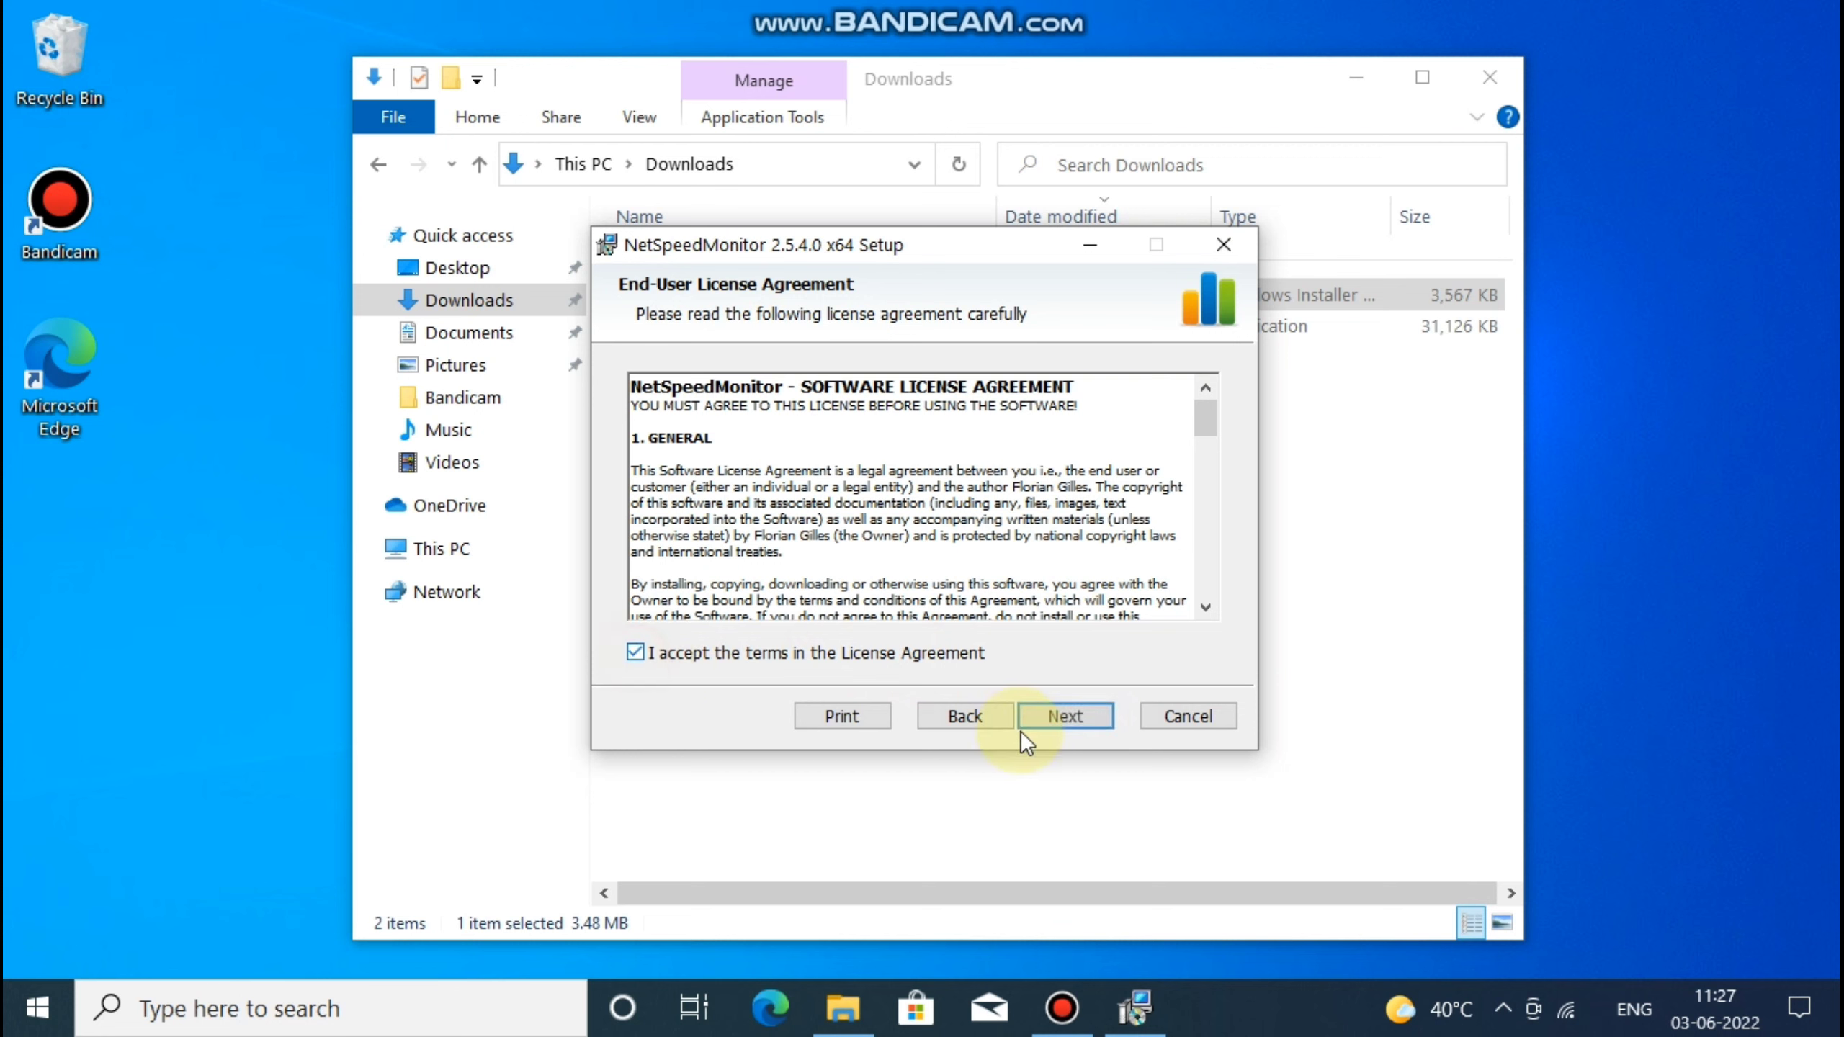
click(1034, 713)
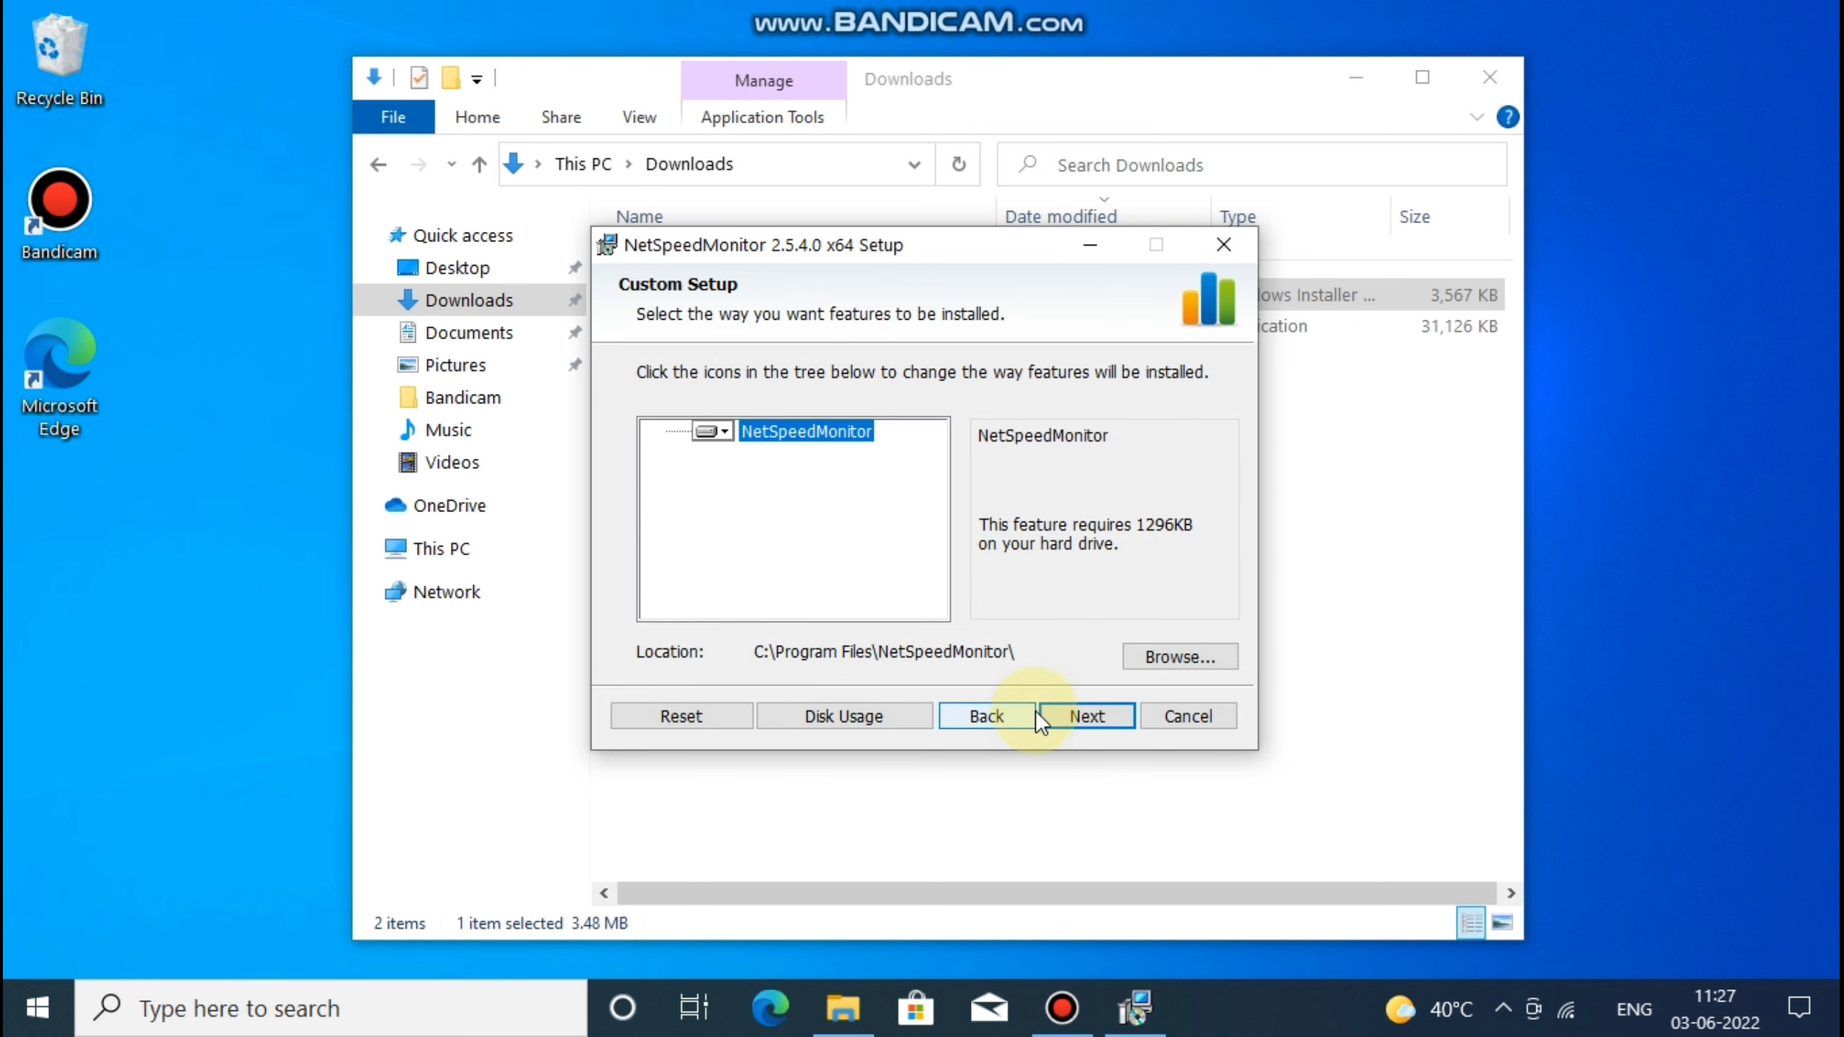
click(1075, 714)
click(1083, 717)
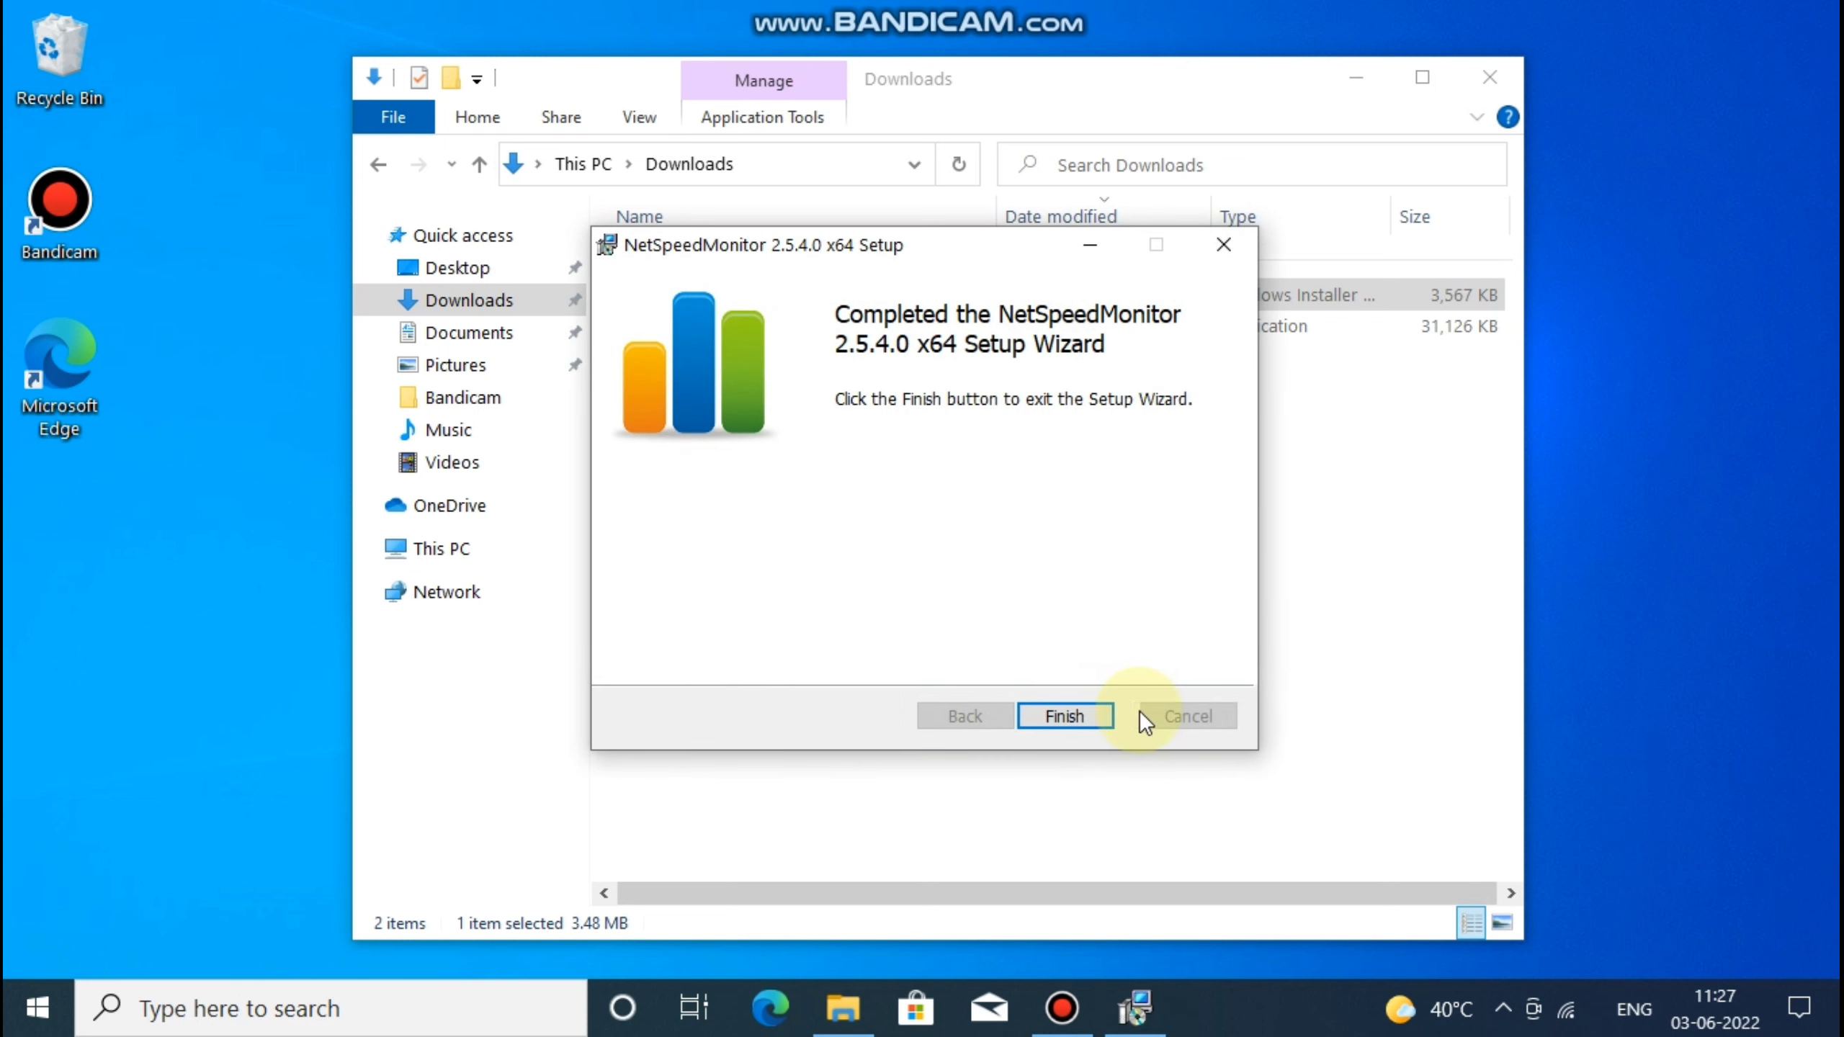
click(1081, 713)
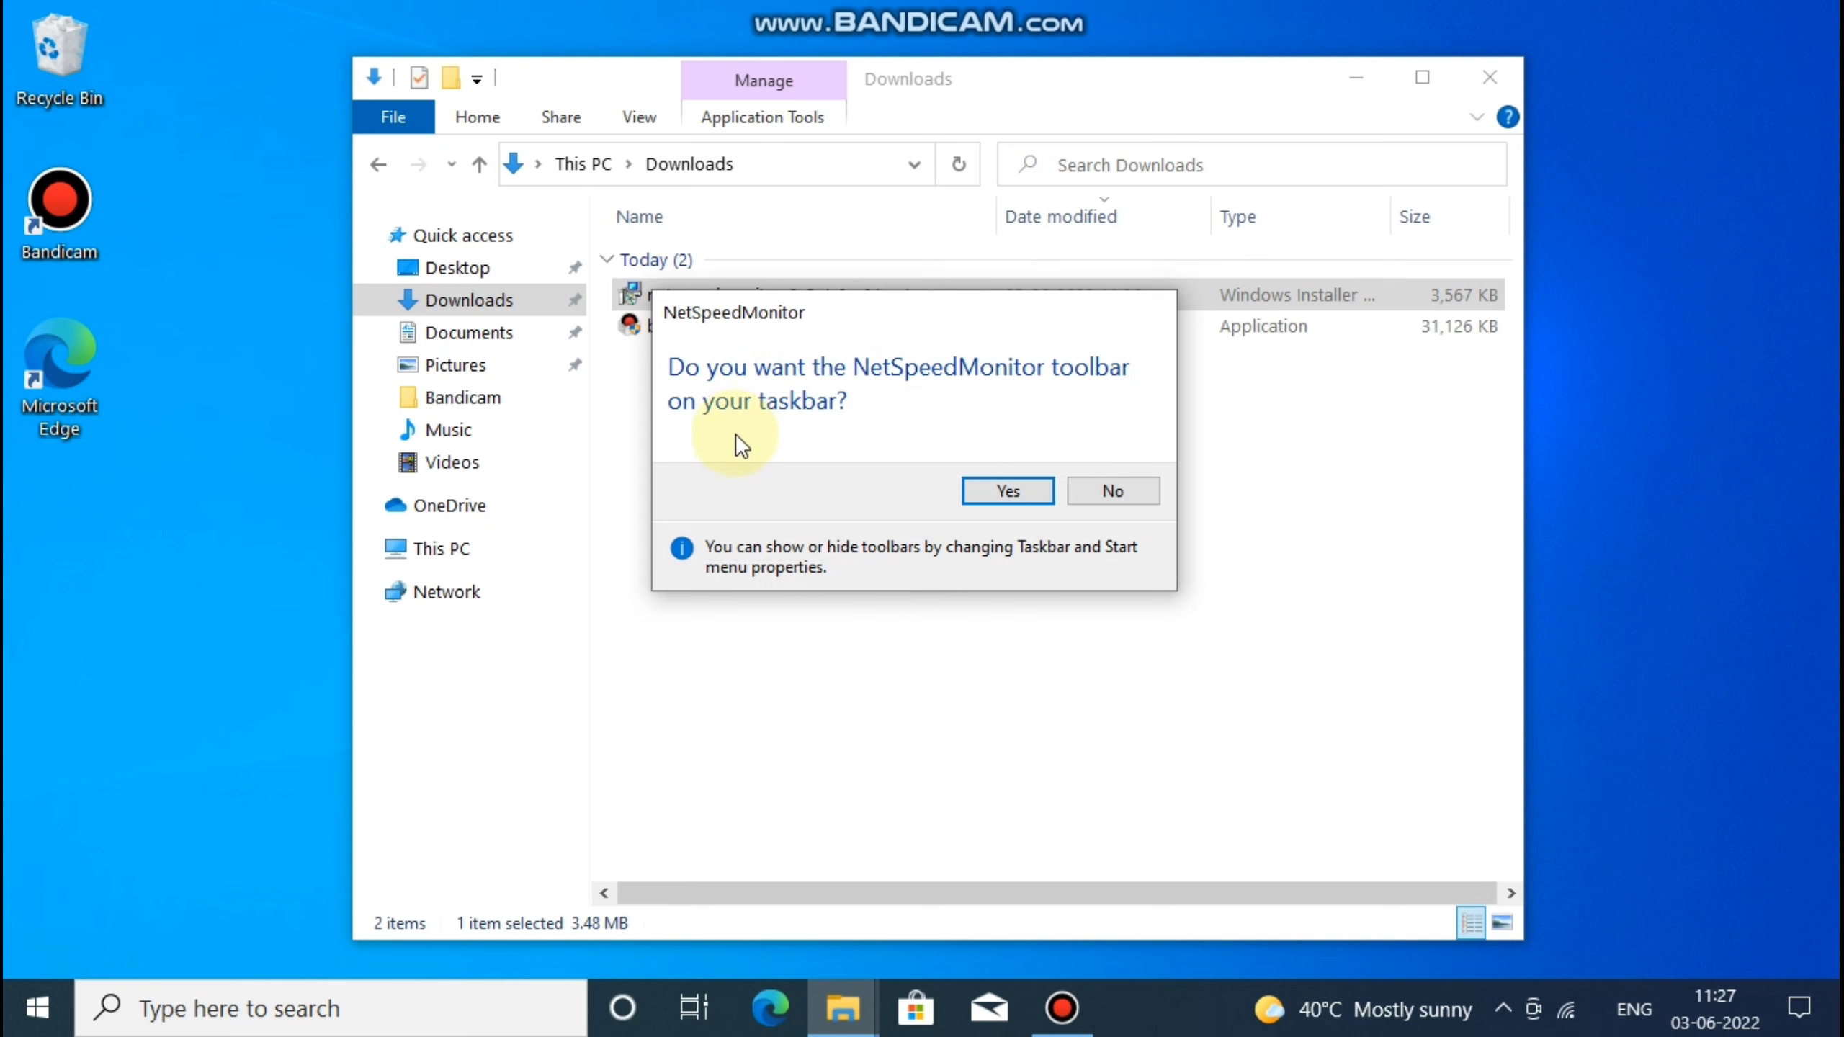
Accept adding the NetSpeedMonitor toolbar to the taskbar and close the Downloads window
click(1035, 490)
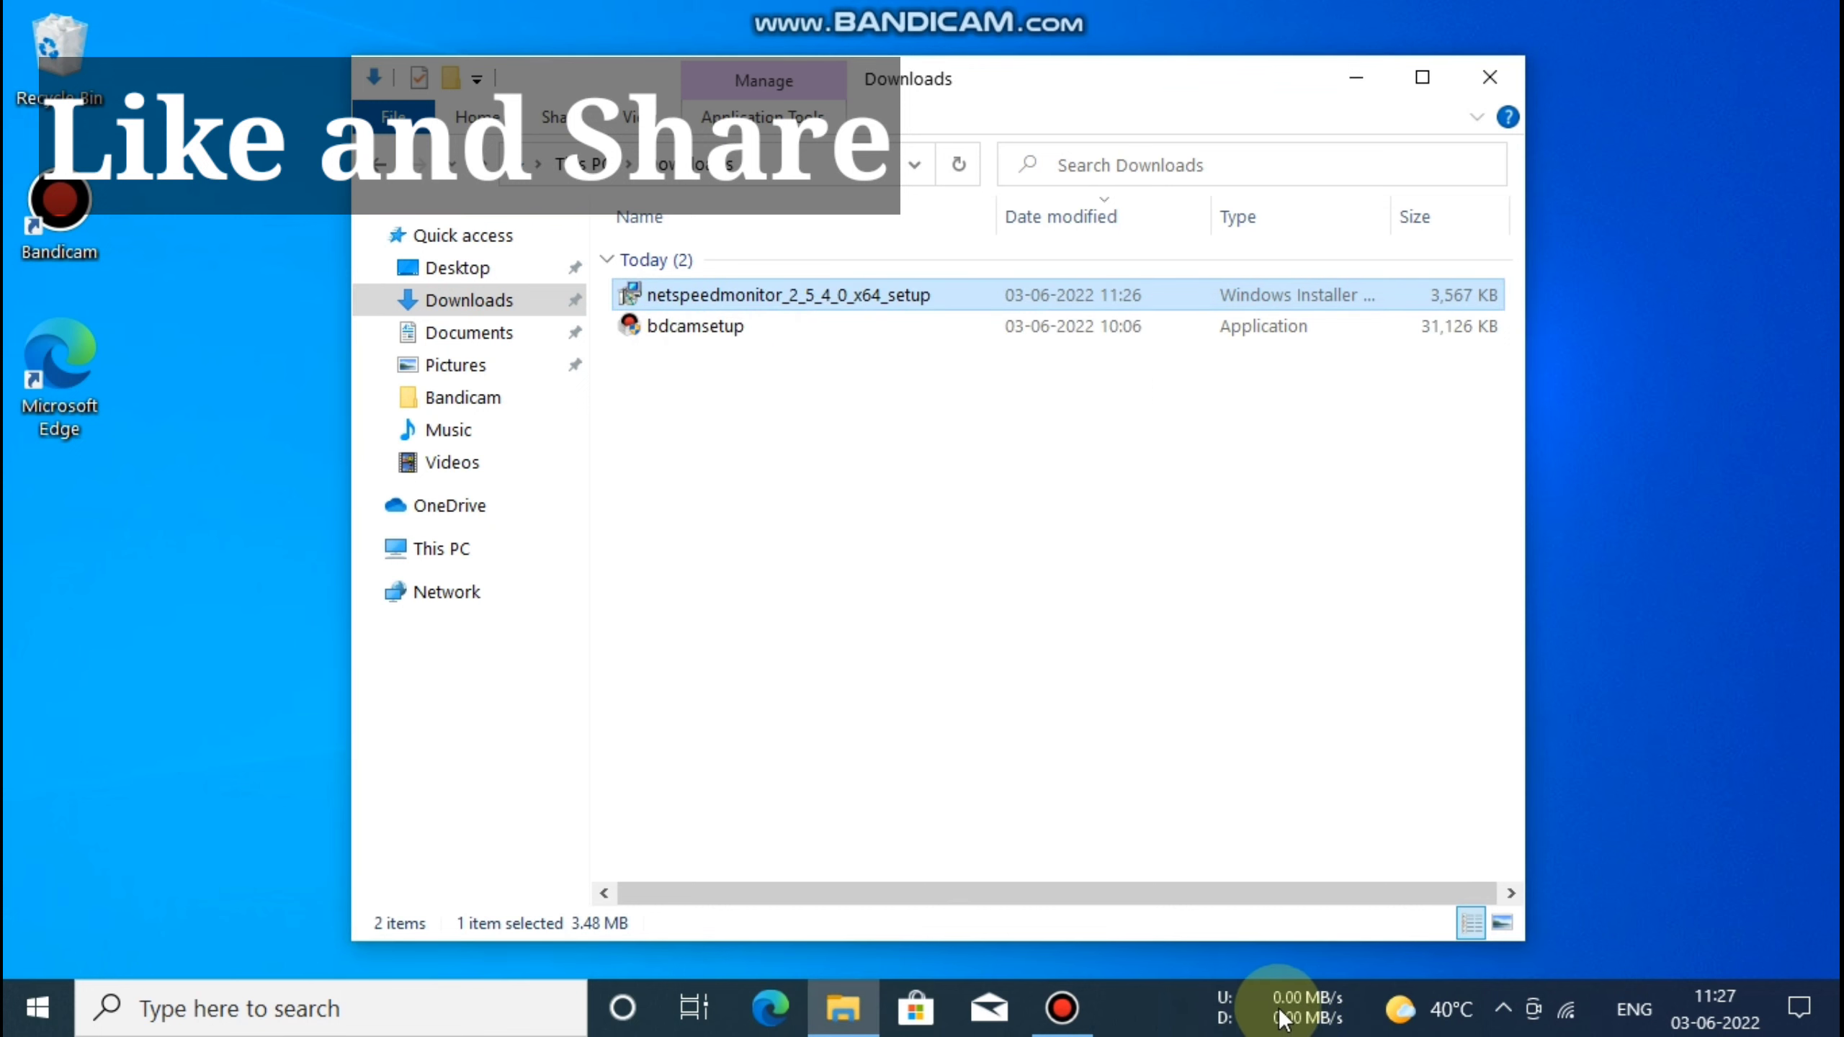
click(1489, 78)
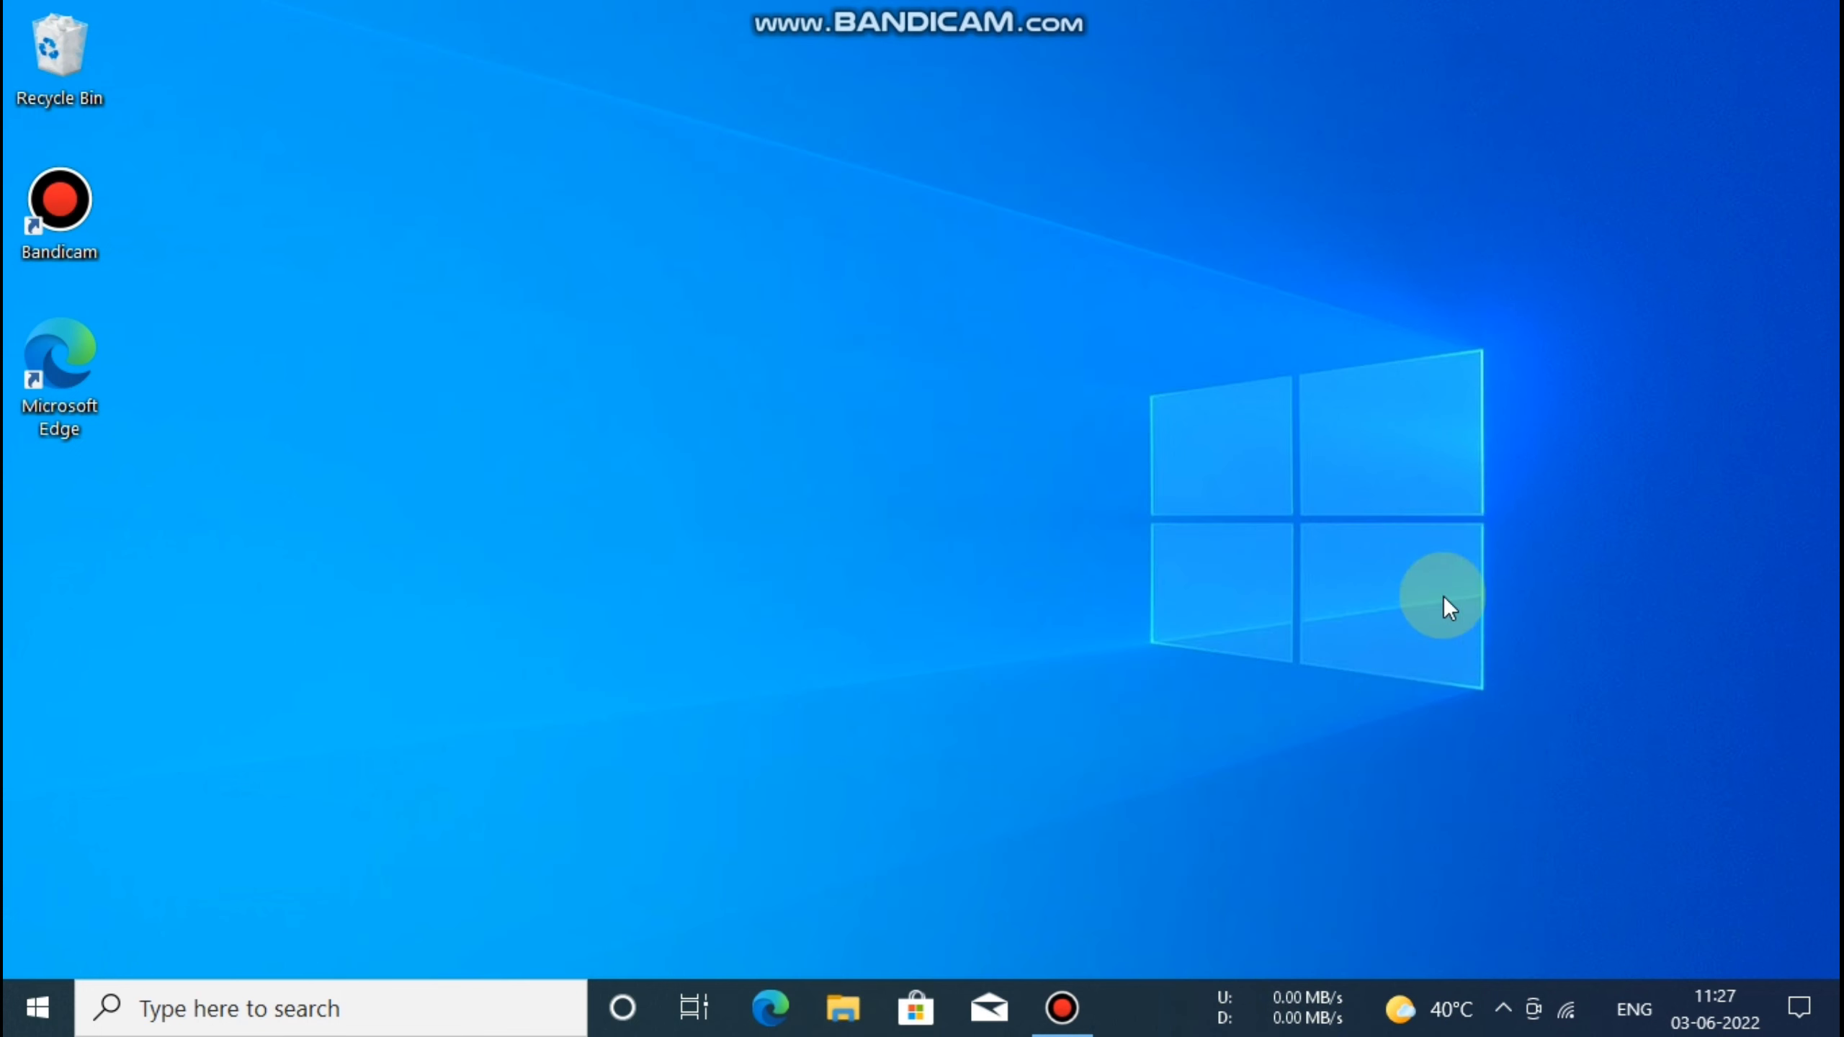
Turn the NetSpeedMonitor toolbar off on the taskbar and turn it back on
right_click(1169, 1006)
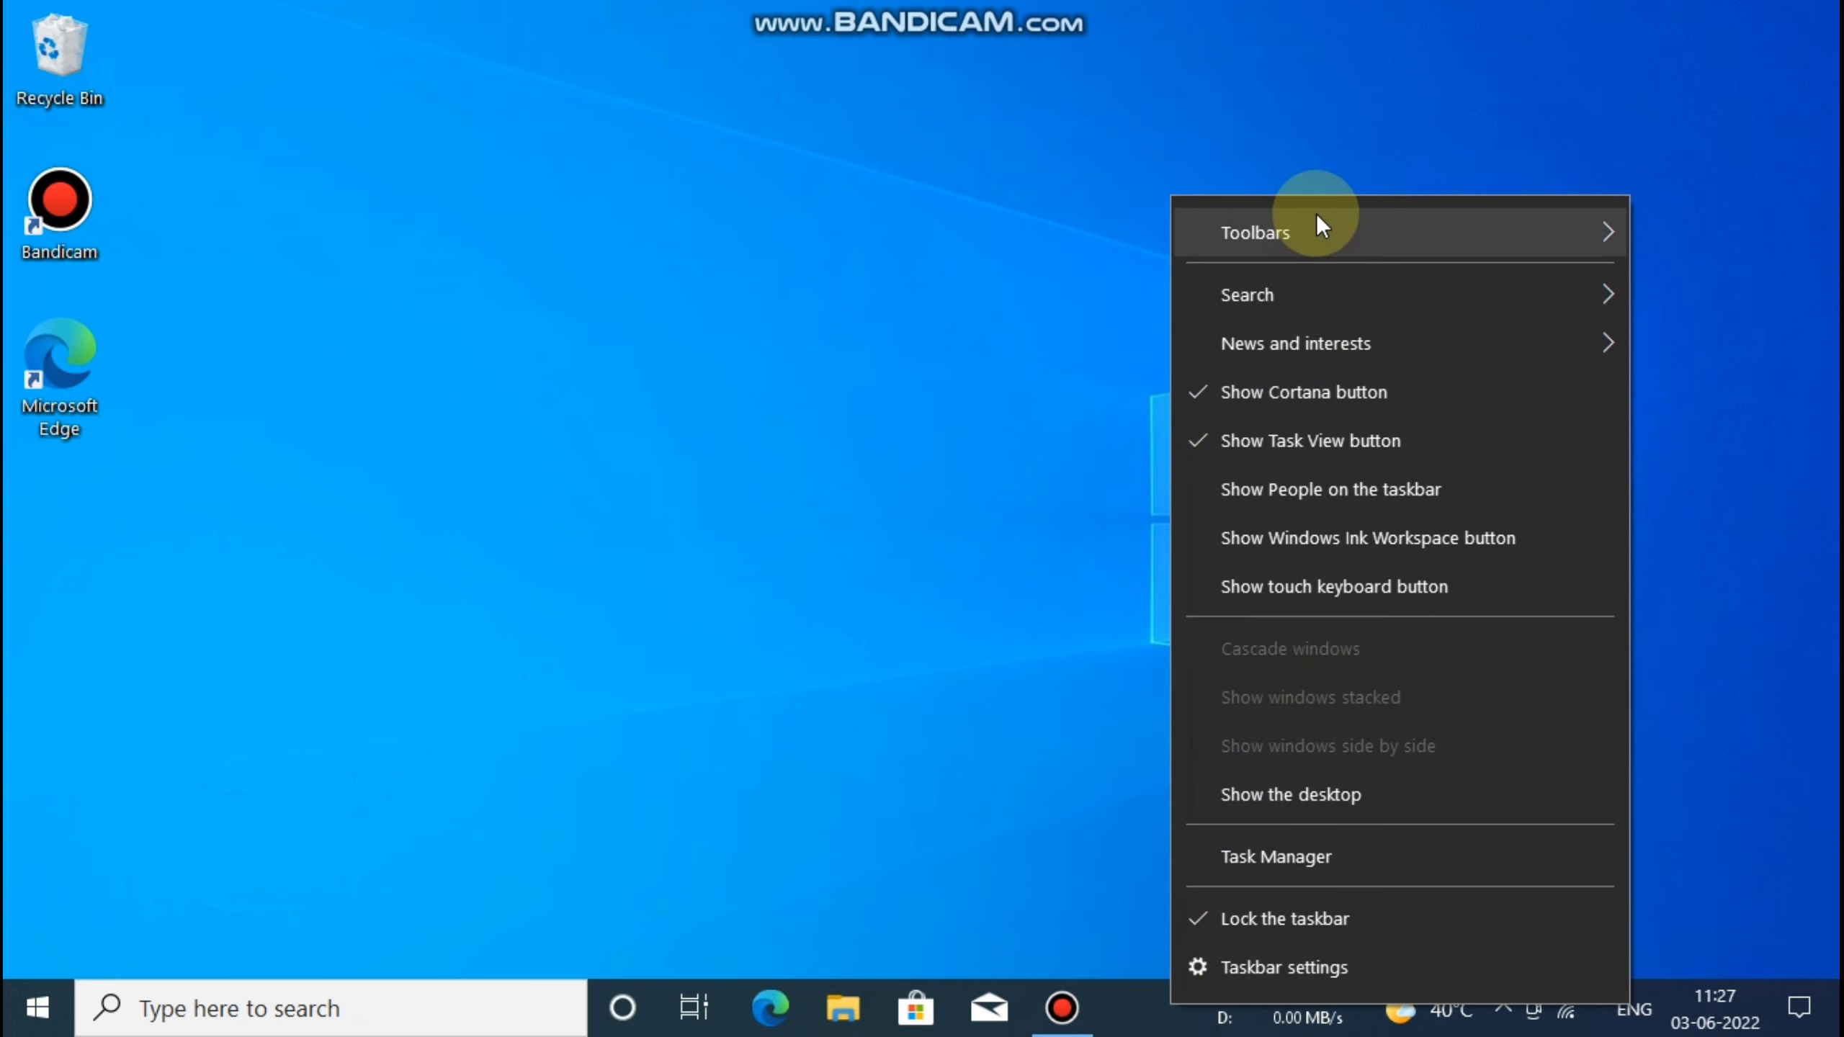
mouse_move(1317, 213)
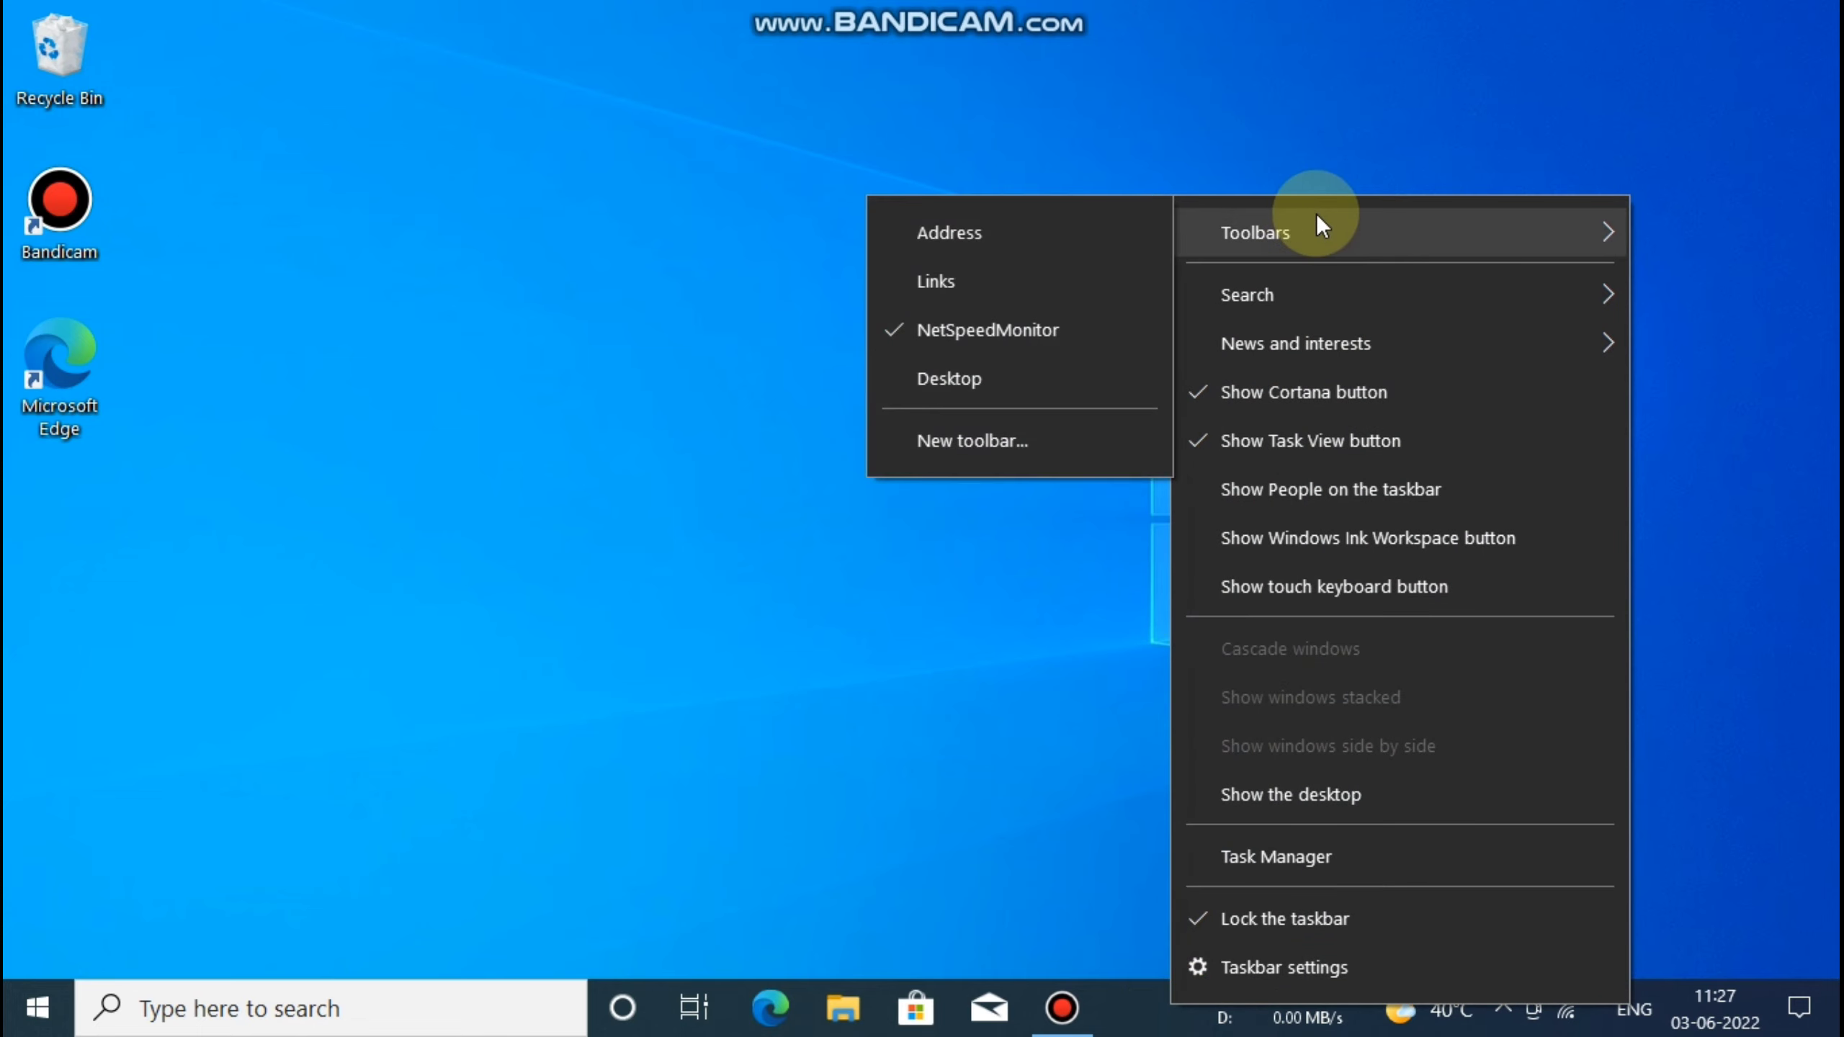
click(971, 329)
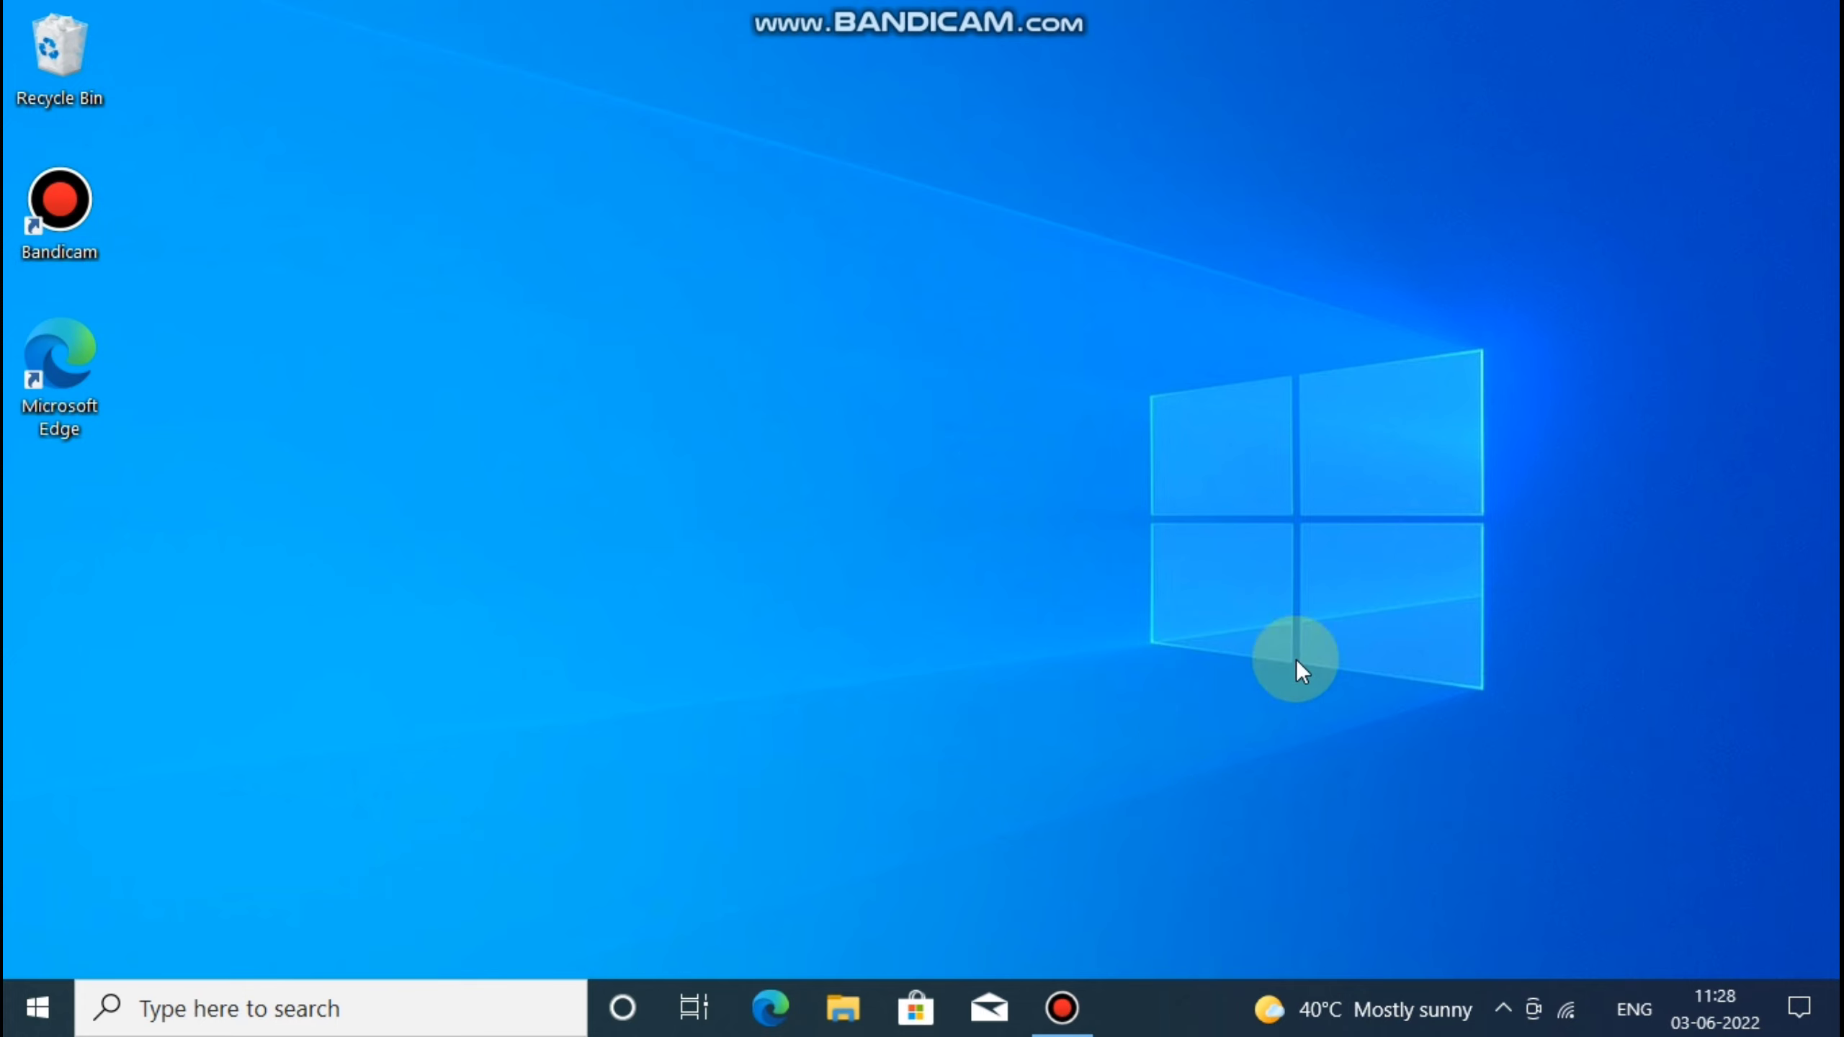
right_click(1171, 1006)
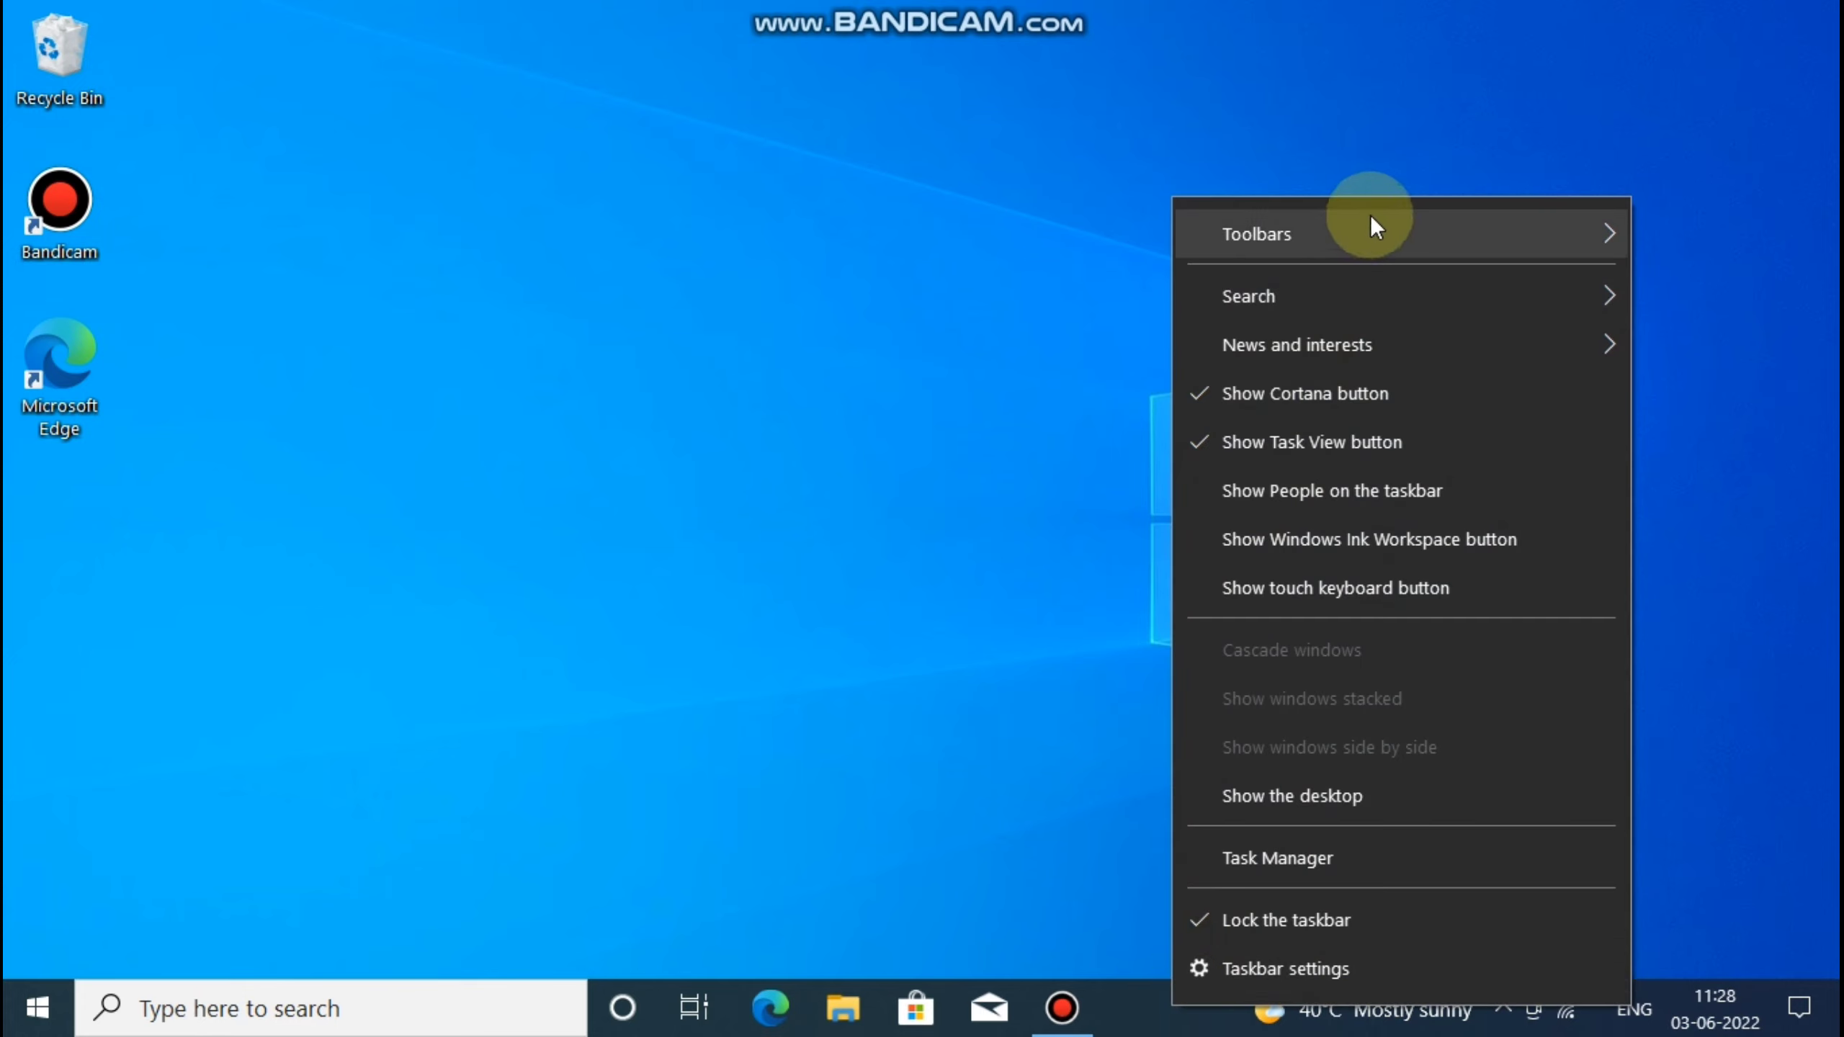
mouse_move(1366, 226)
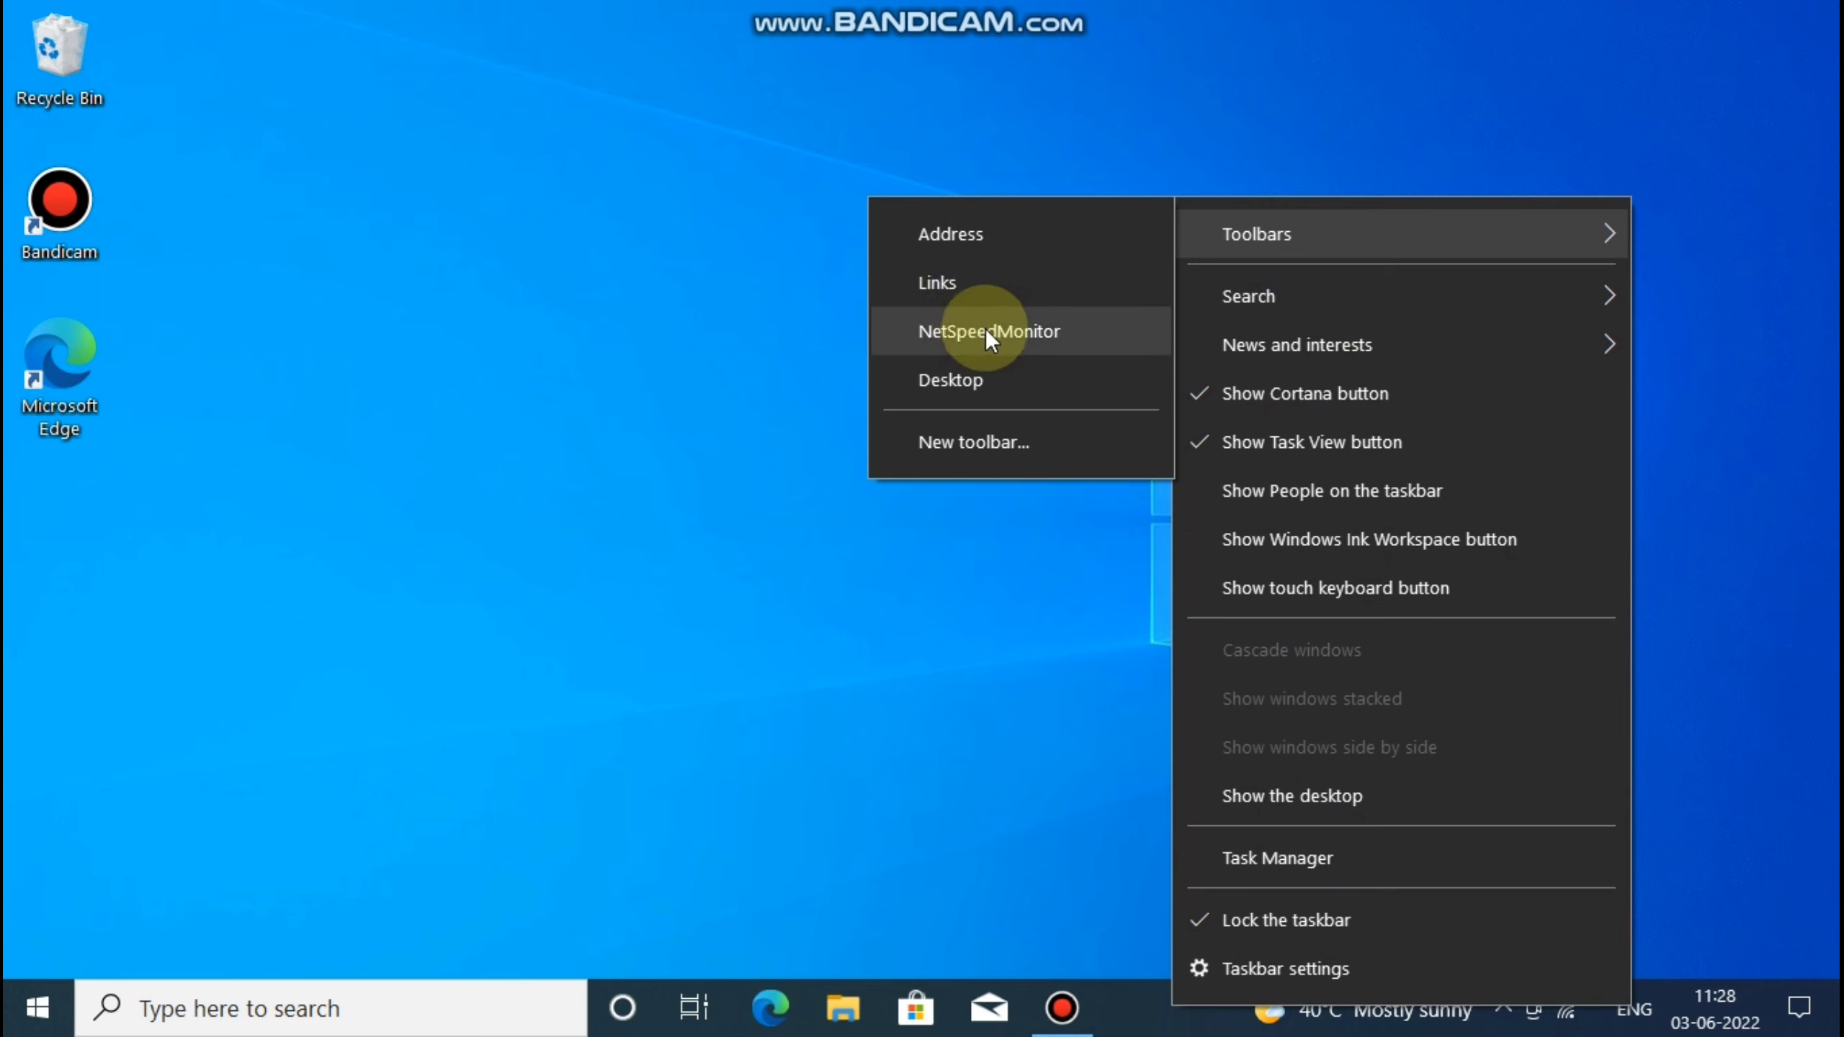
click(944, 331)
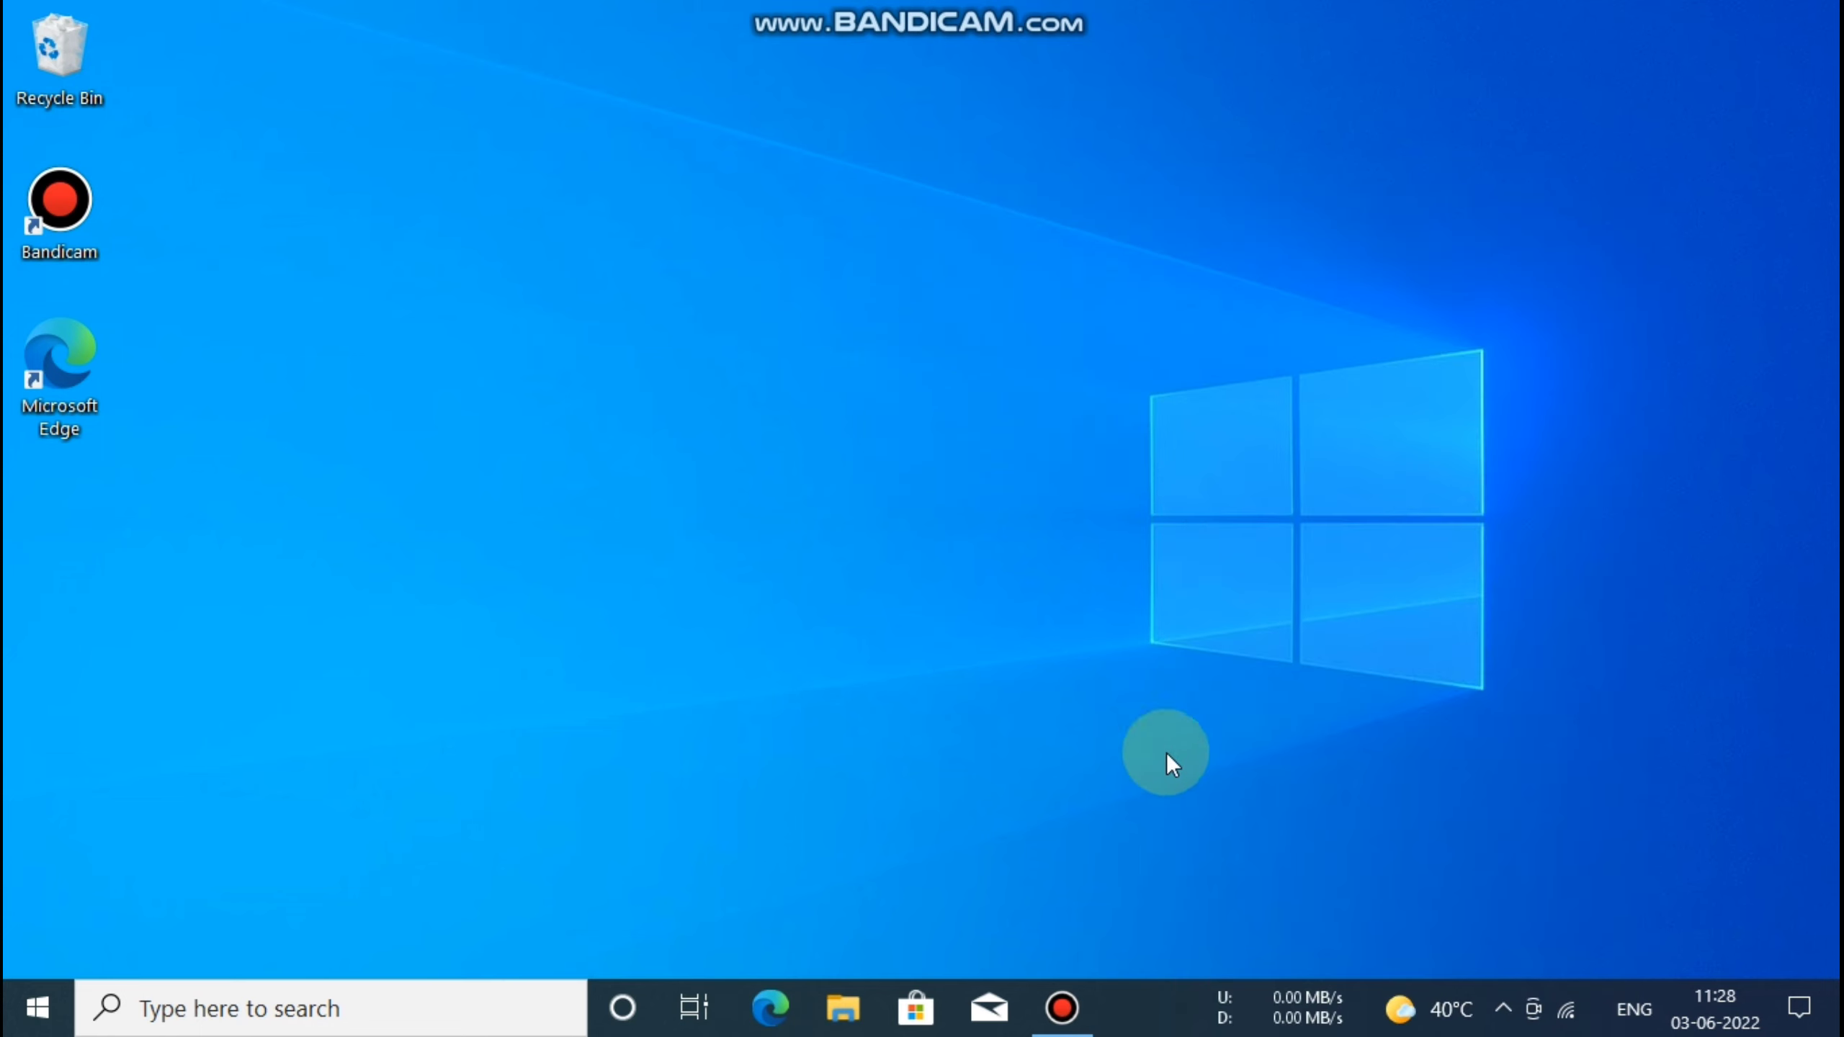
Configure NetSpeedMonitor to monitor the TP-Link Wireless USB Adapter with the bitrate in MB/s, and apply the settings
right_click(1301, 1009)
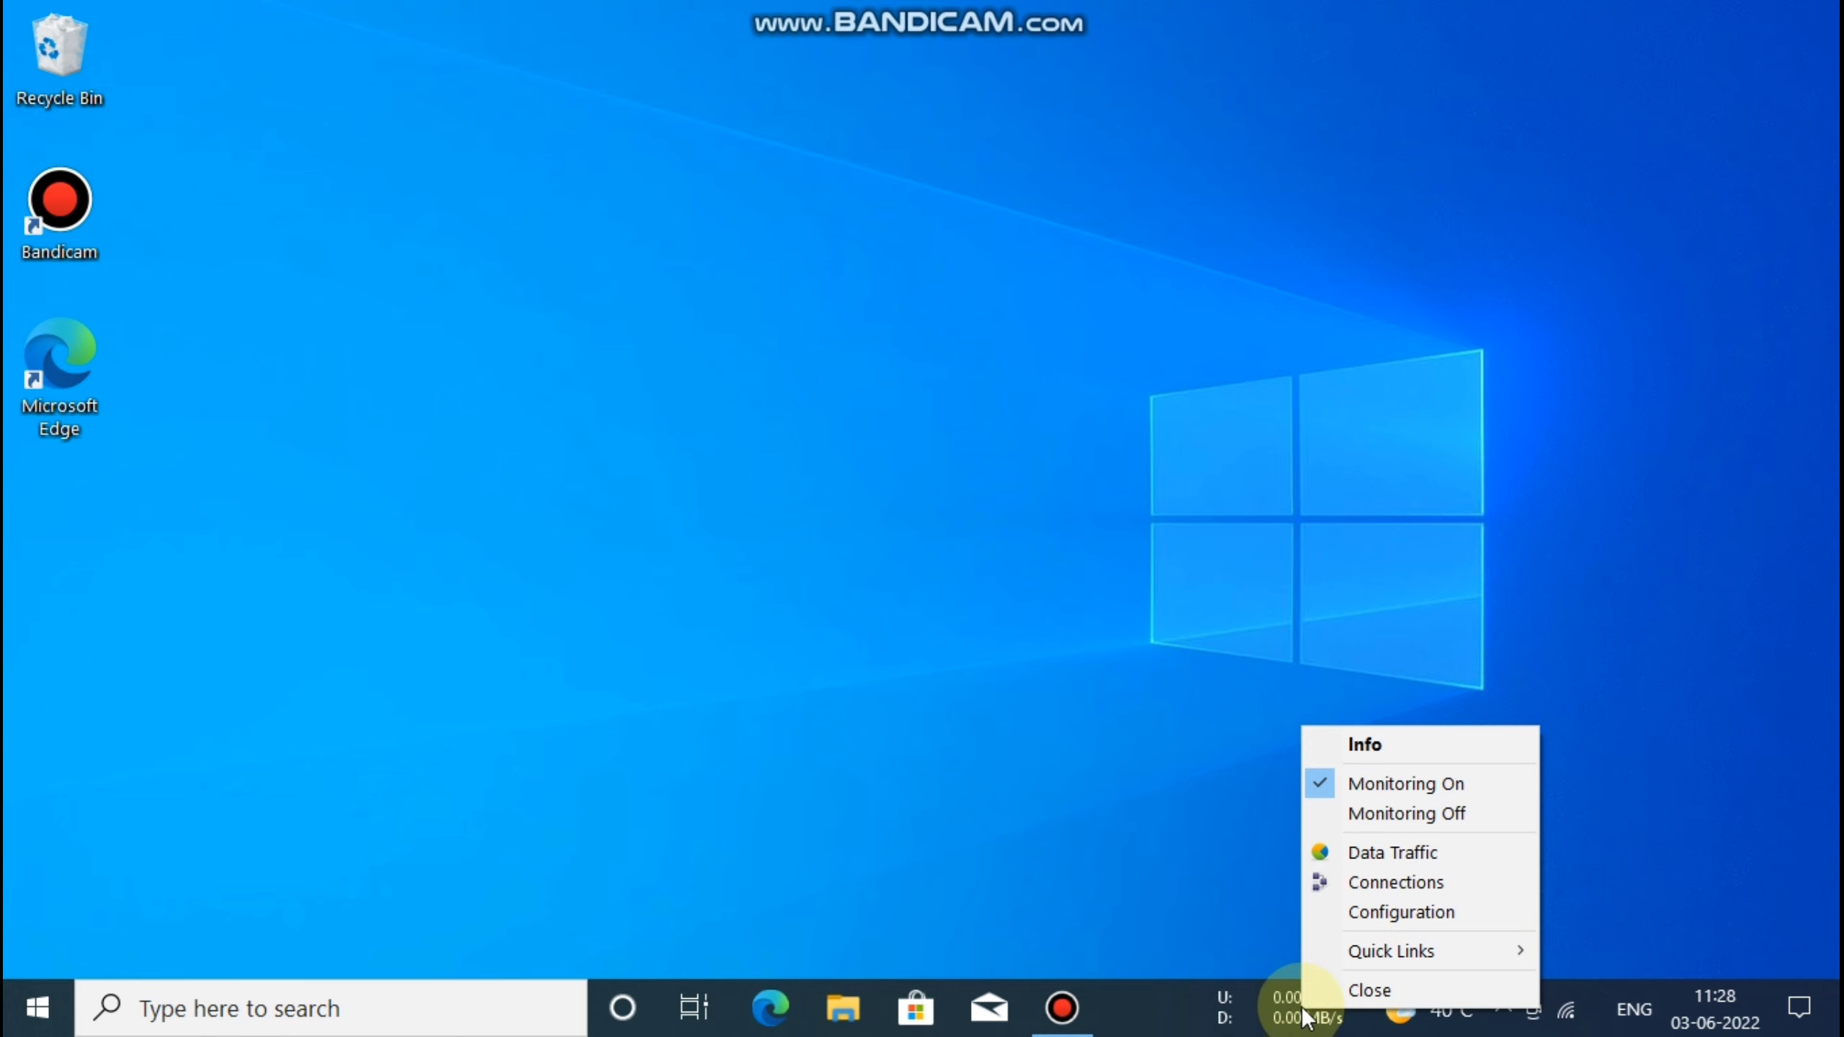
click(1380, 911)
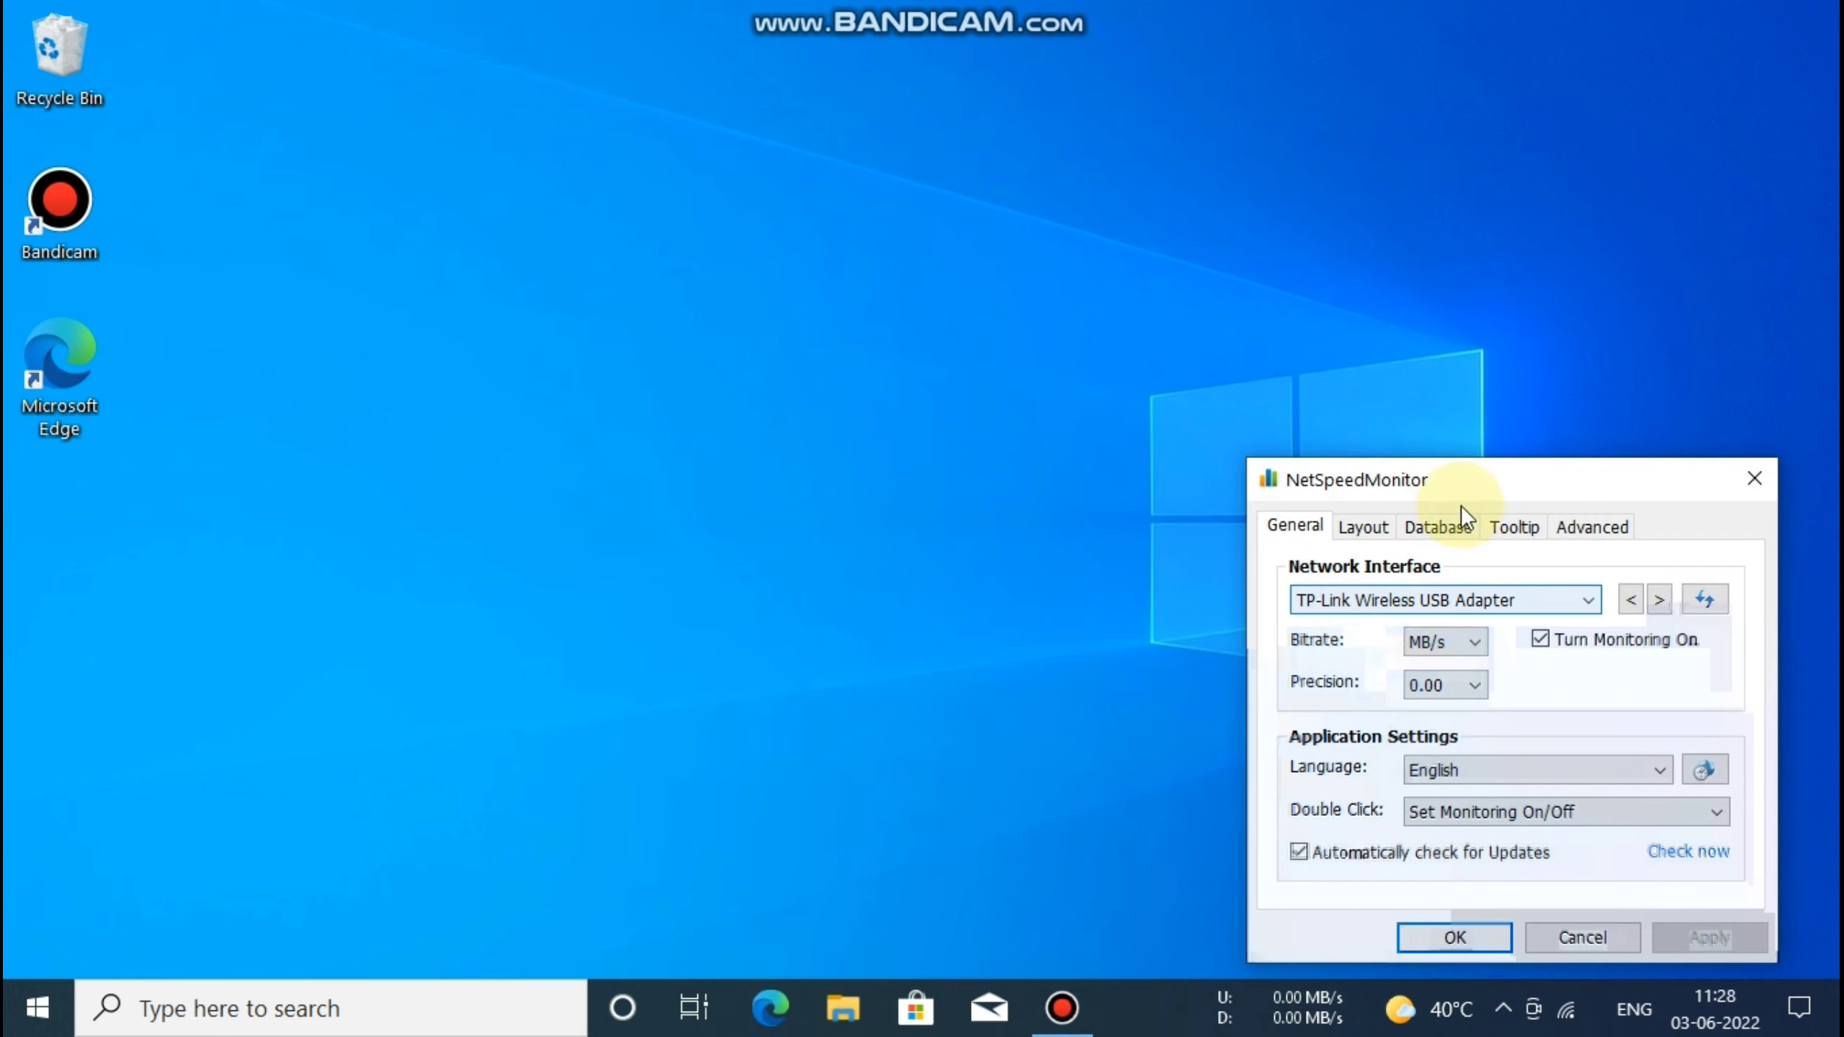
drag(1497, 472, 1220, 284)
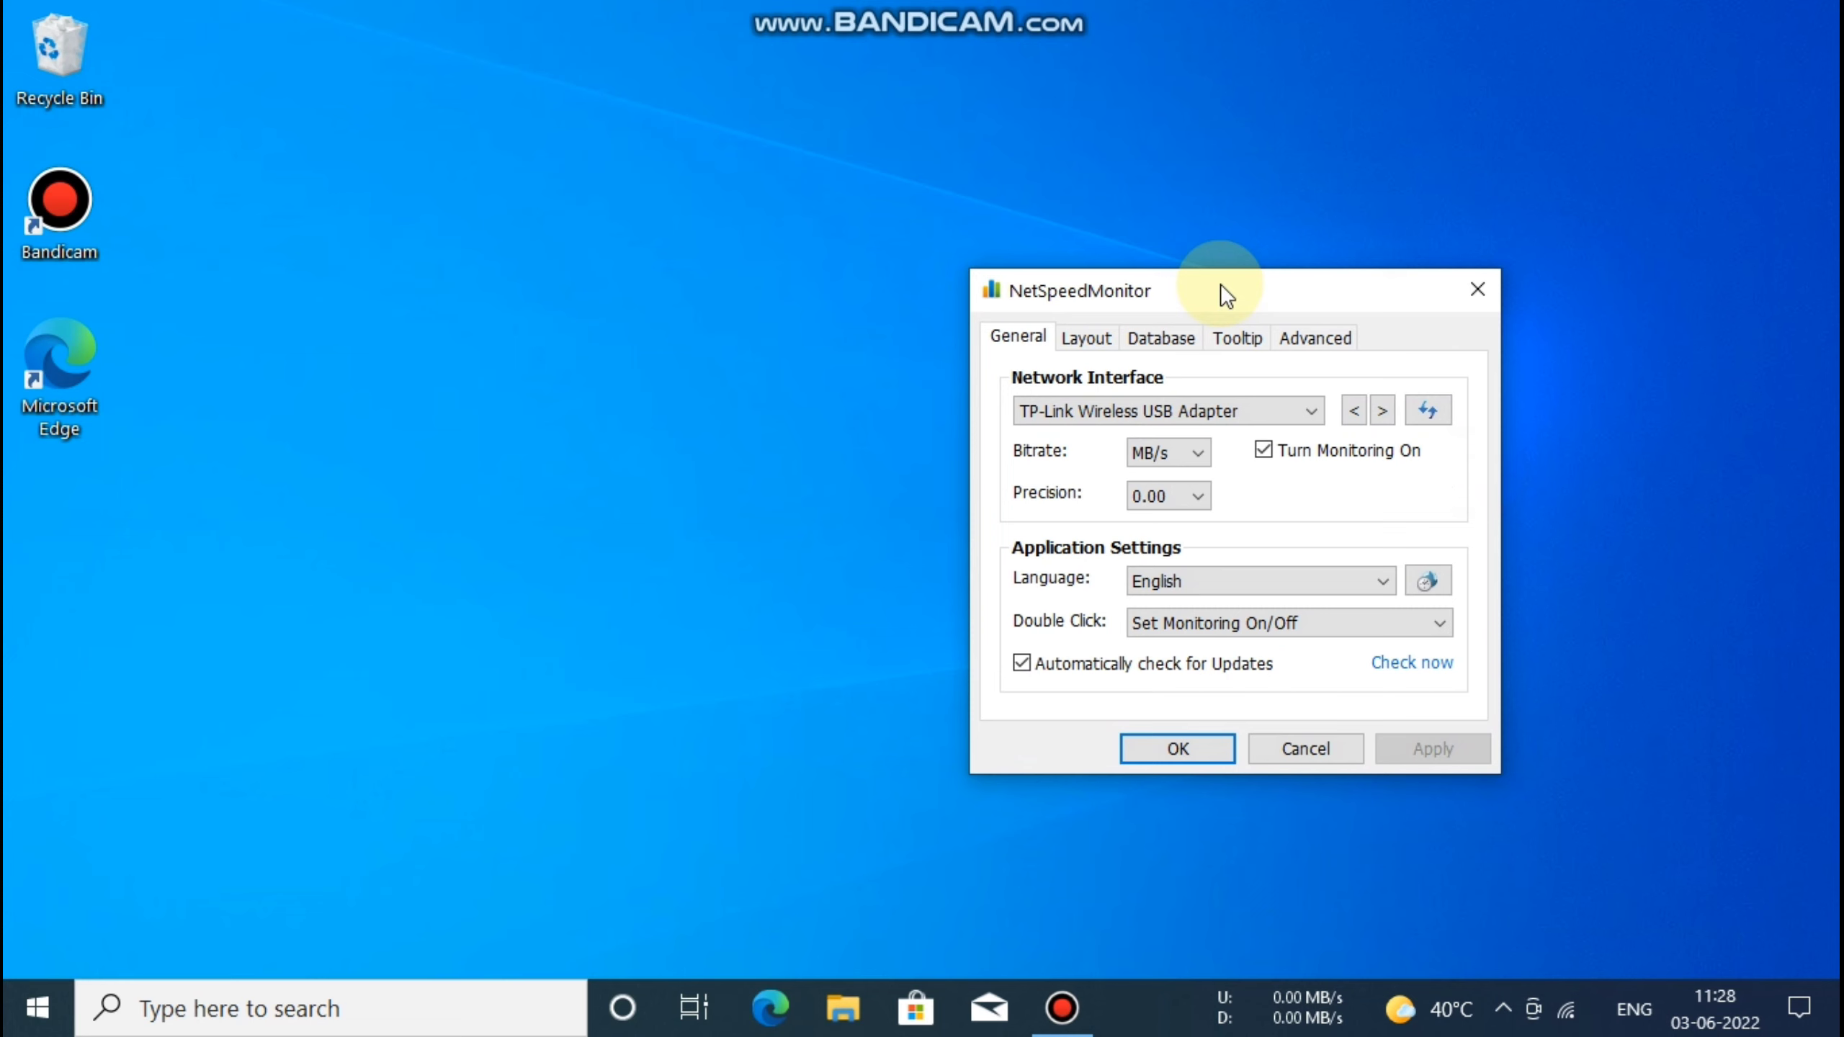
click(1158, 411)
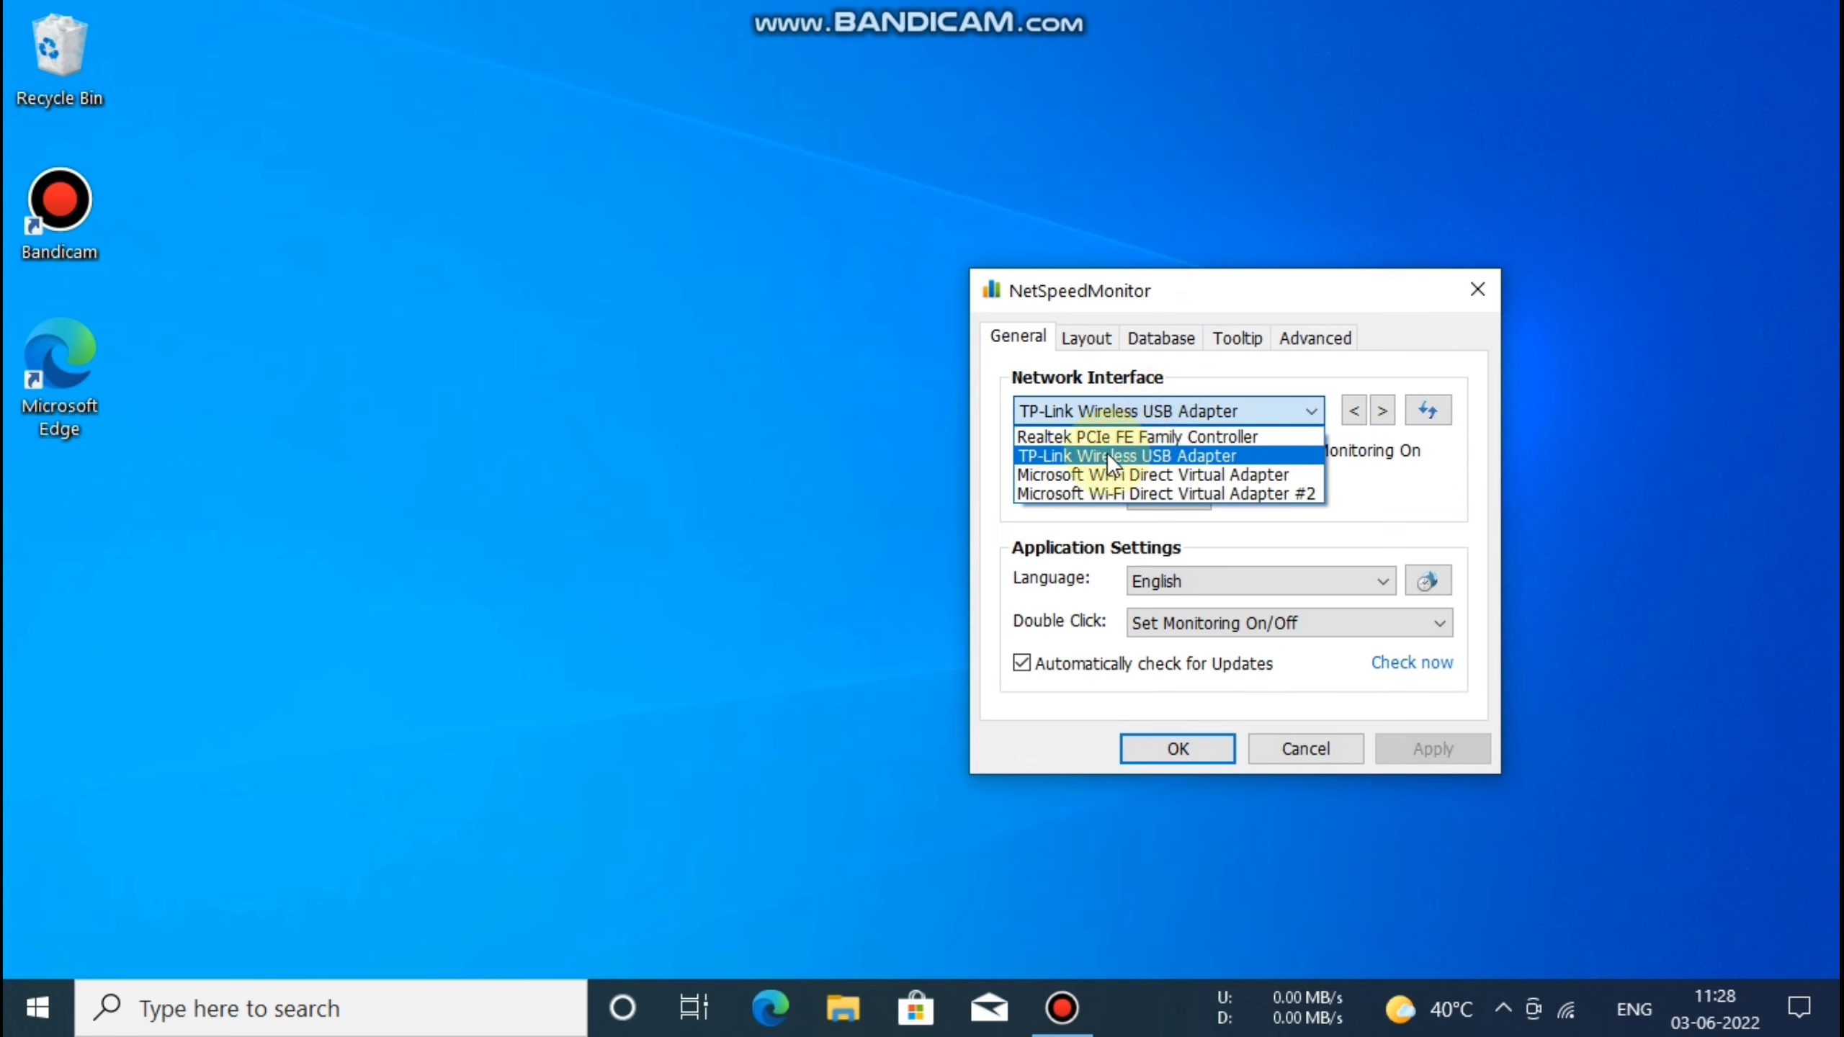
click(1107, 454)
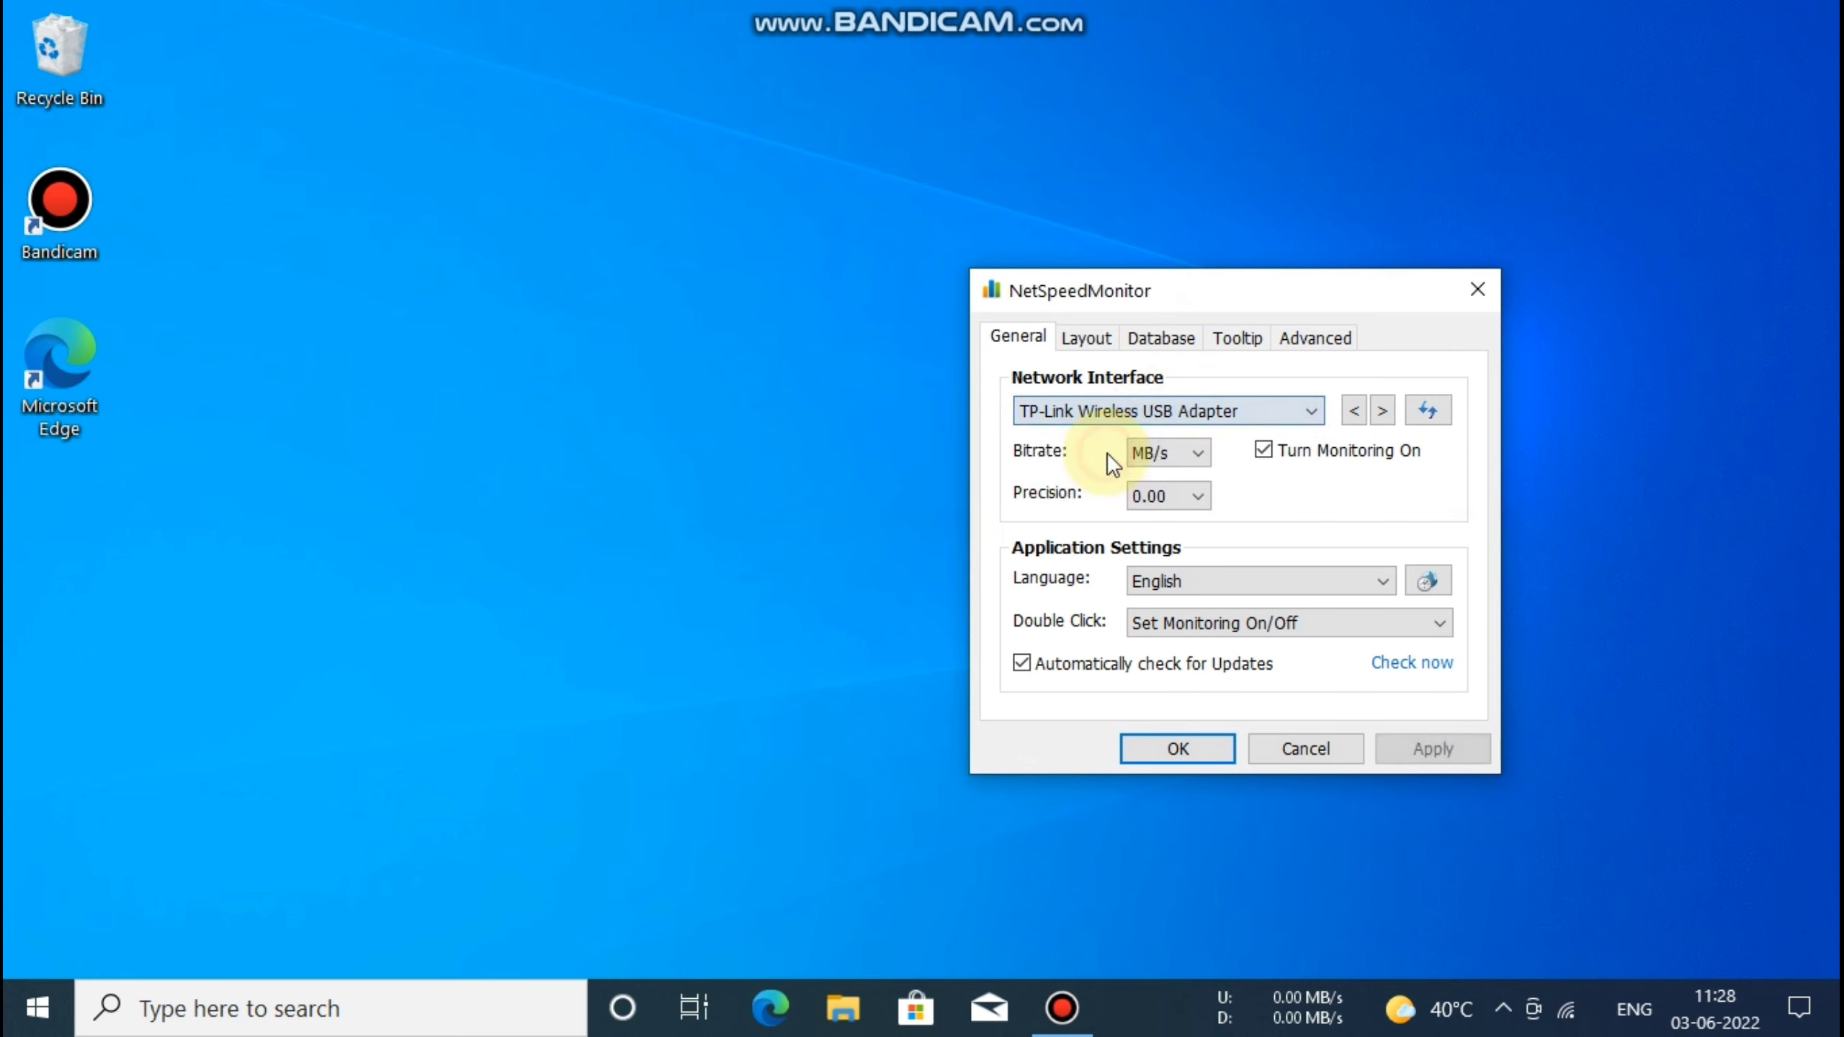
click(1167, 448)
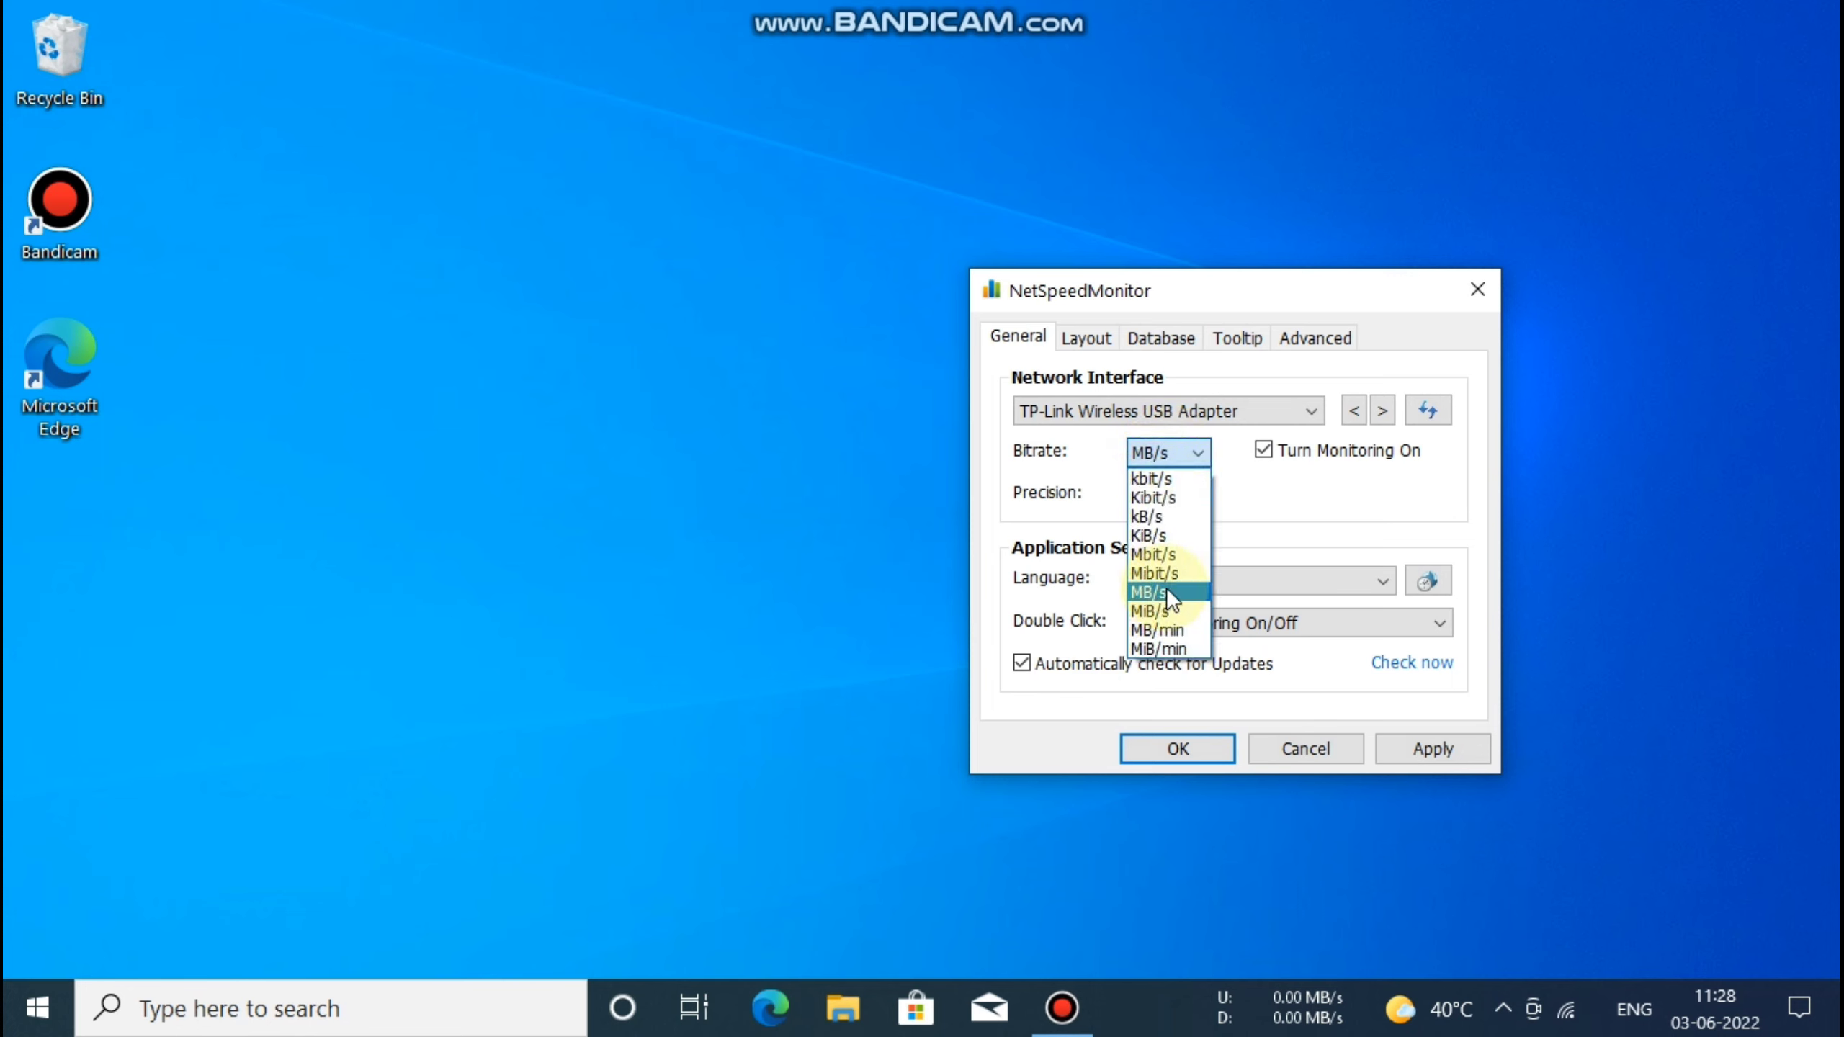
click(1139, 592)
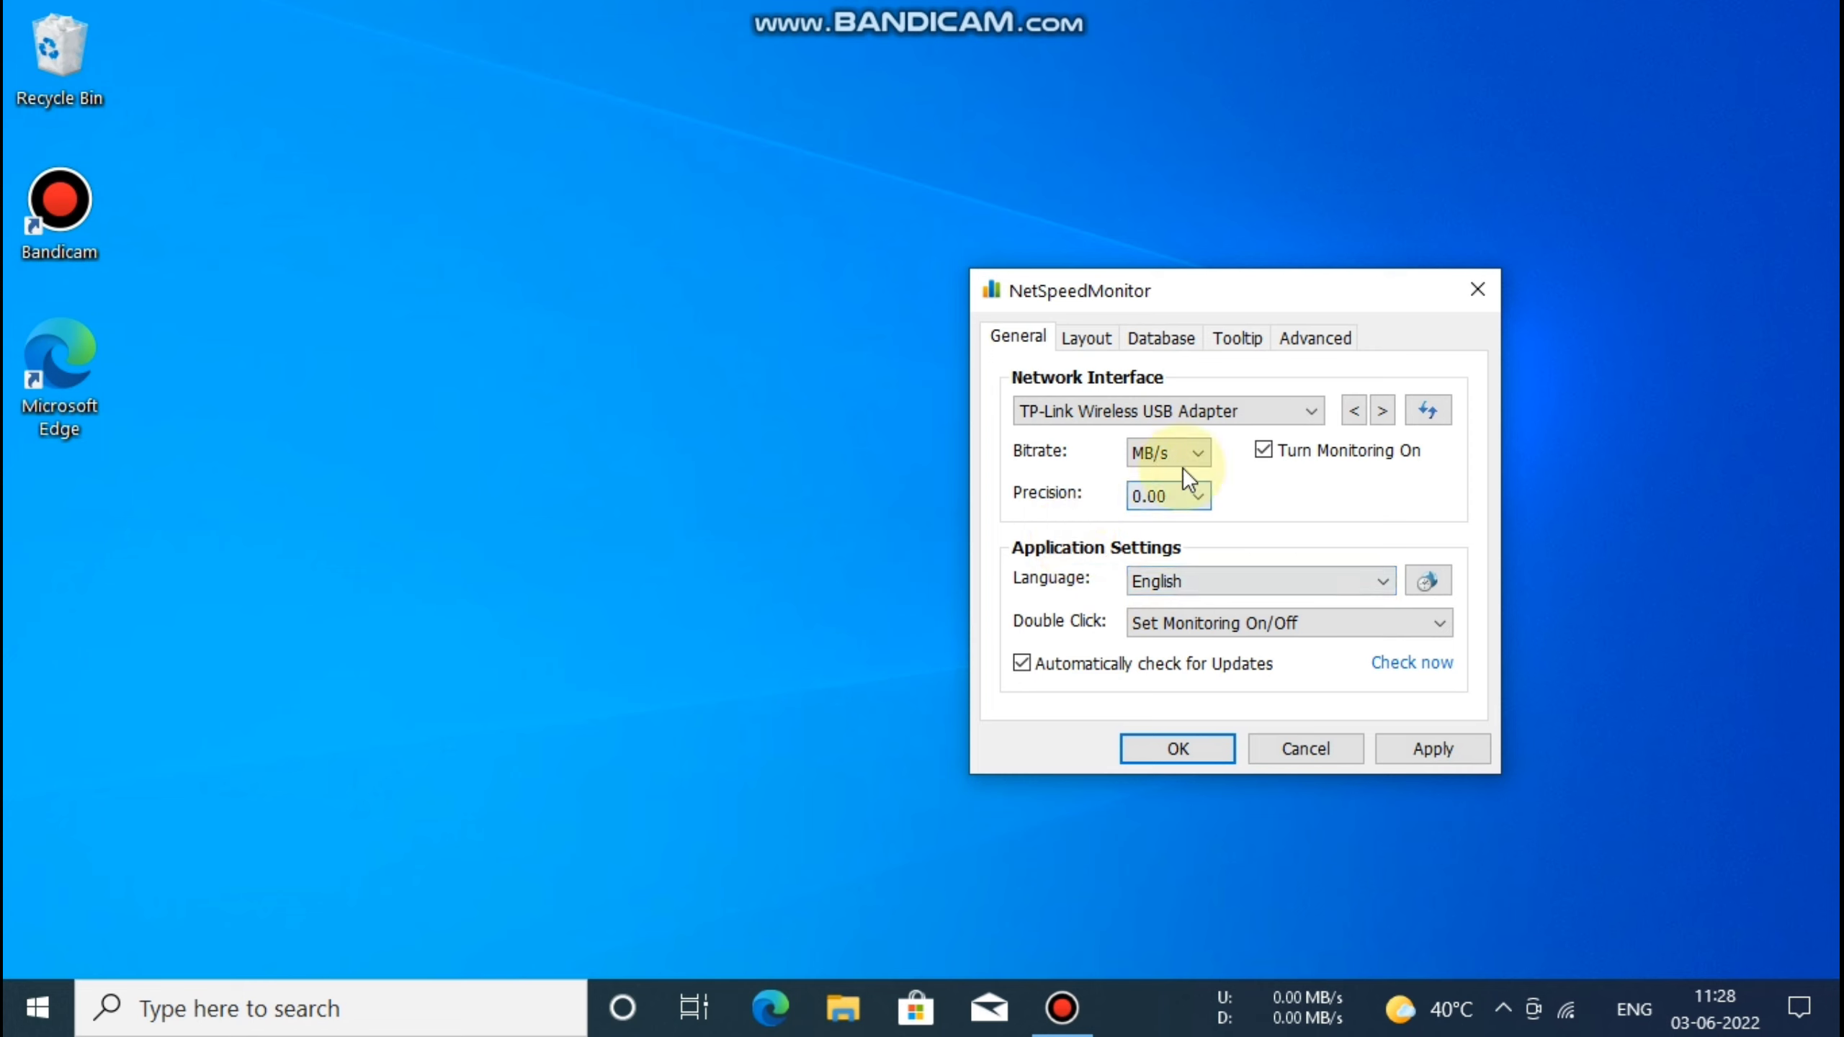
click(1419, 744)
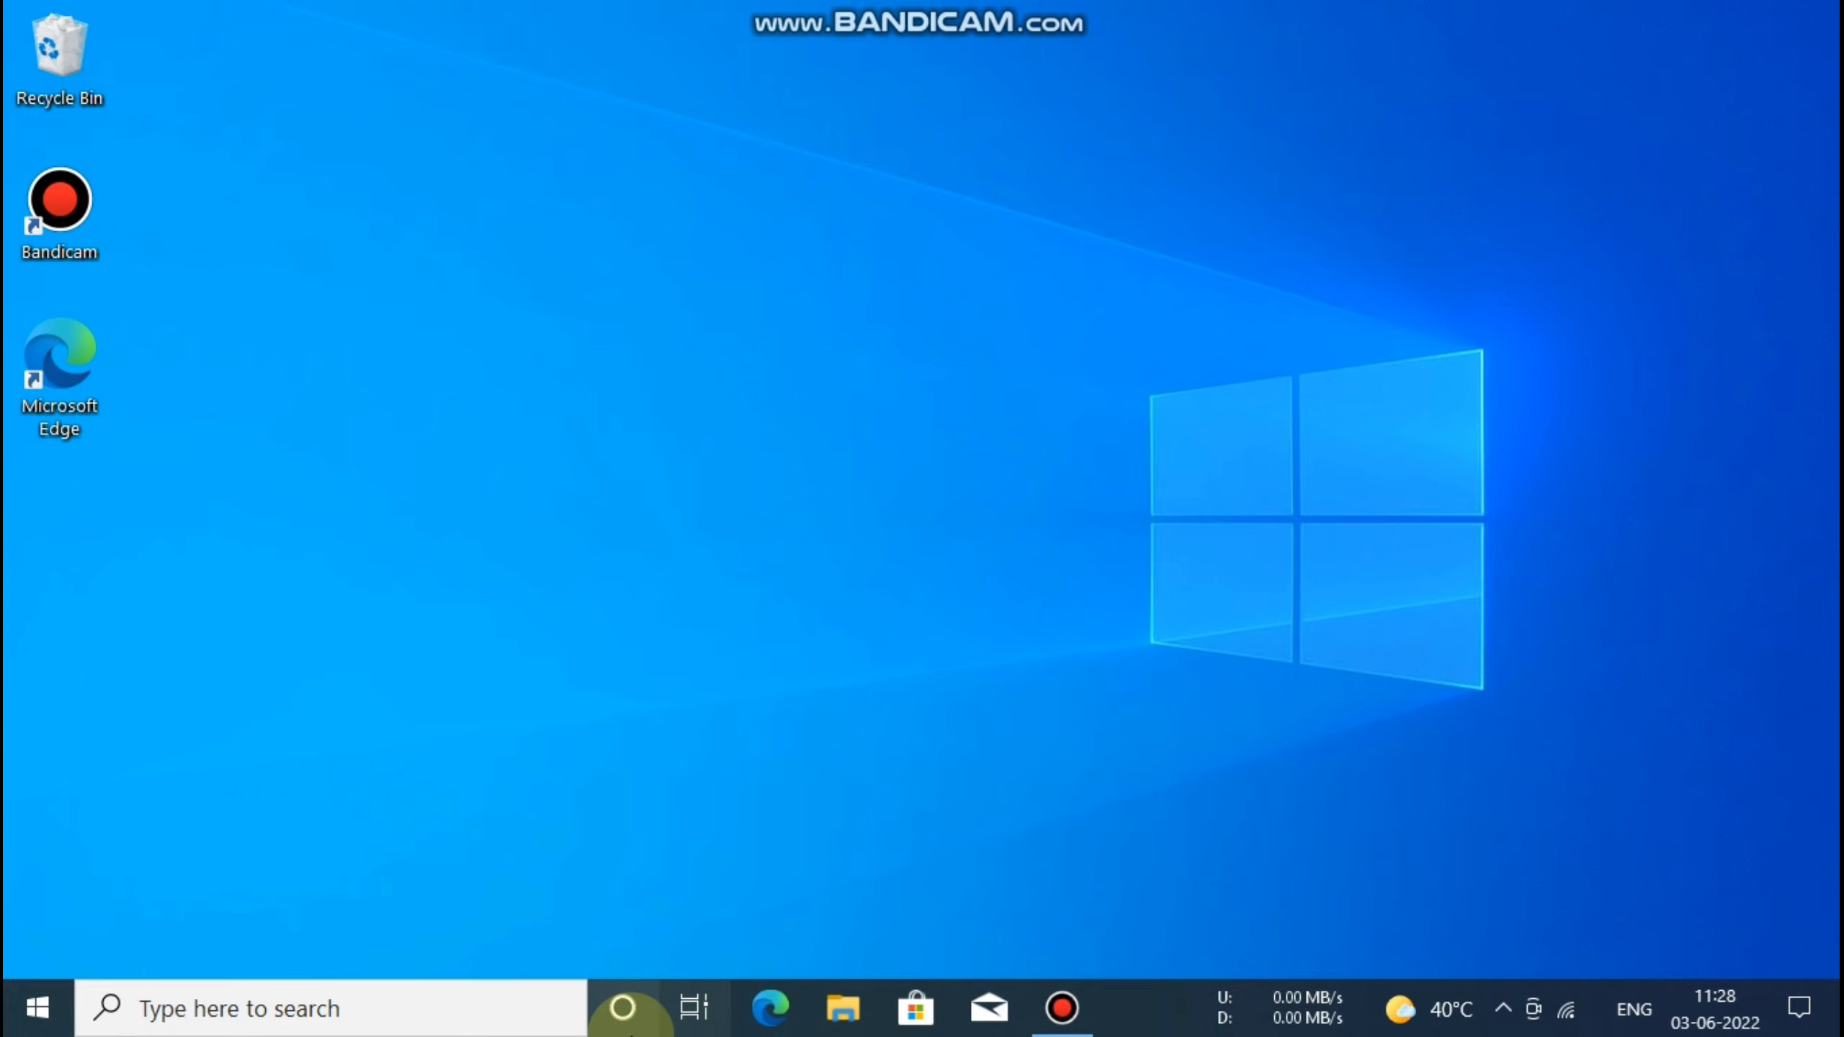
Check the taskbar speed readout while loading Flipkart's home page and Mobiles section in Microsoft Edge, and close the browser
click(770, 1008)
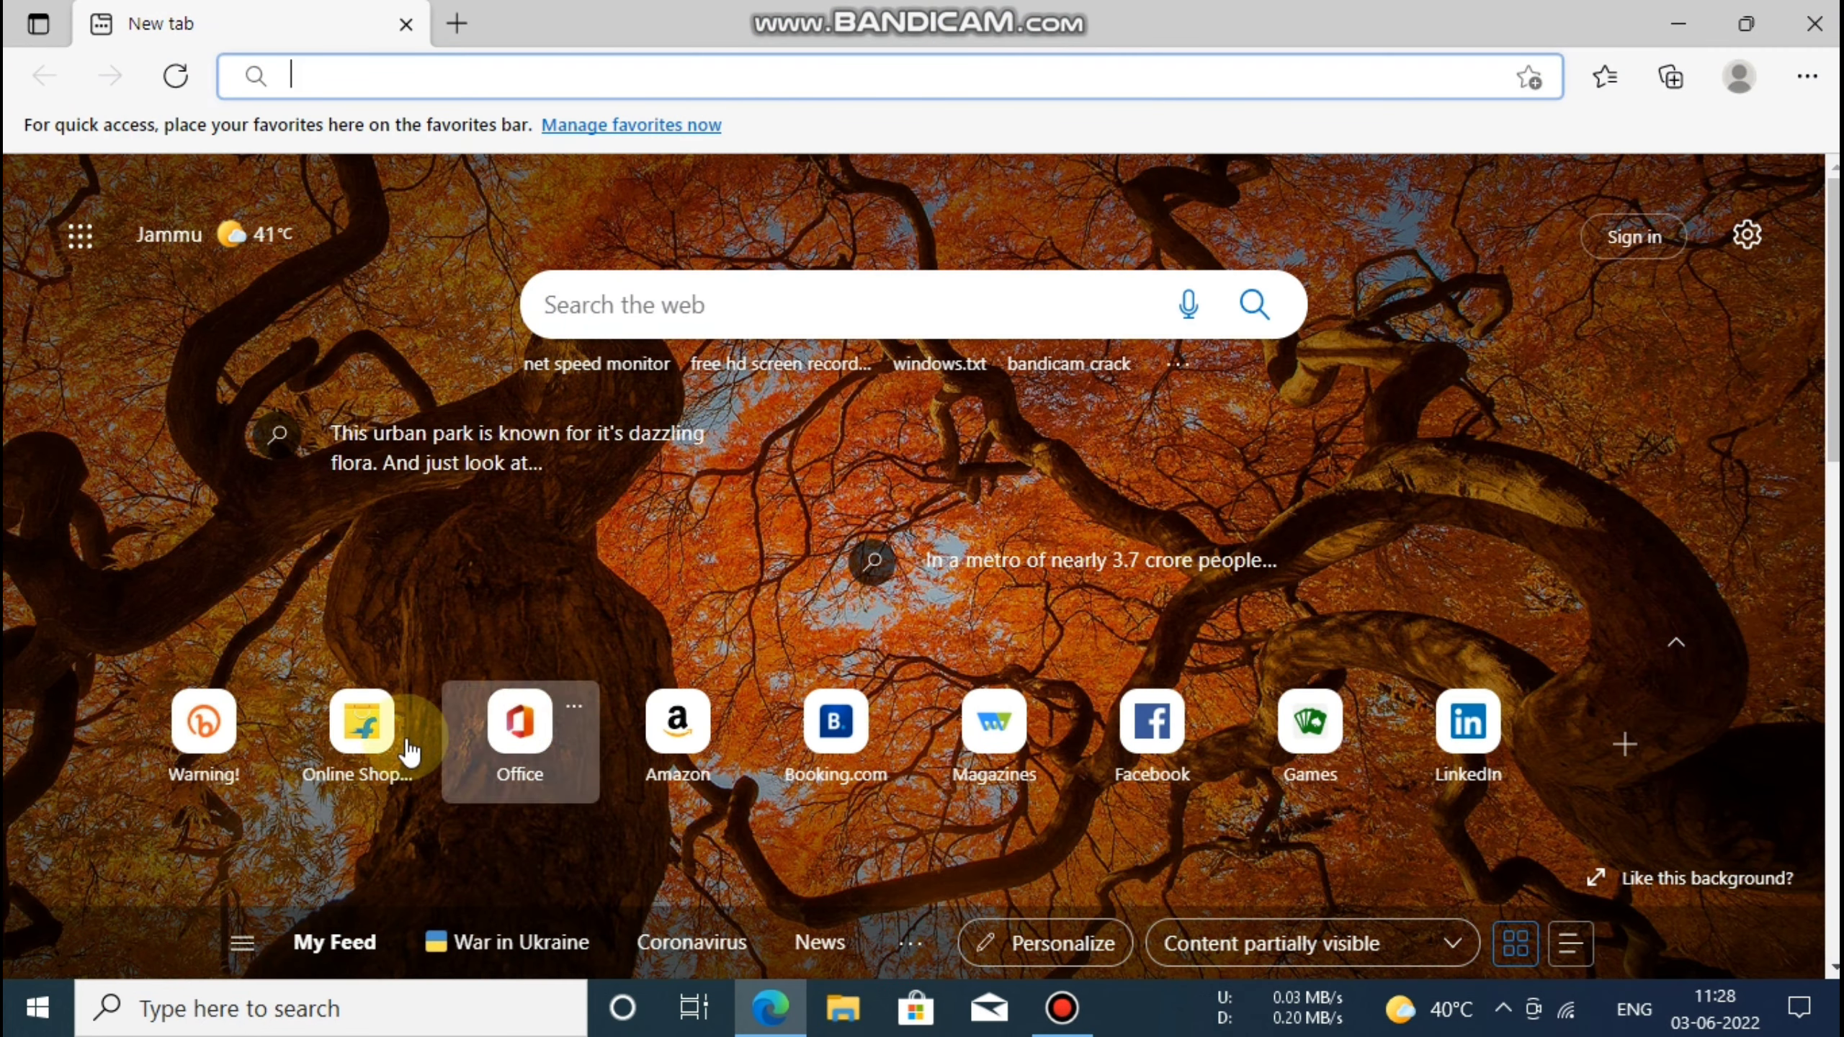
click(376, 741)
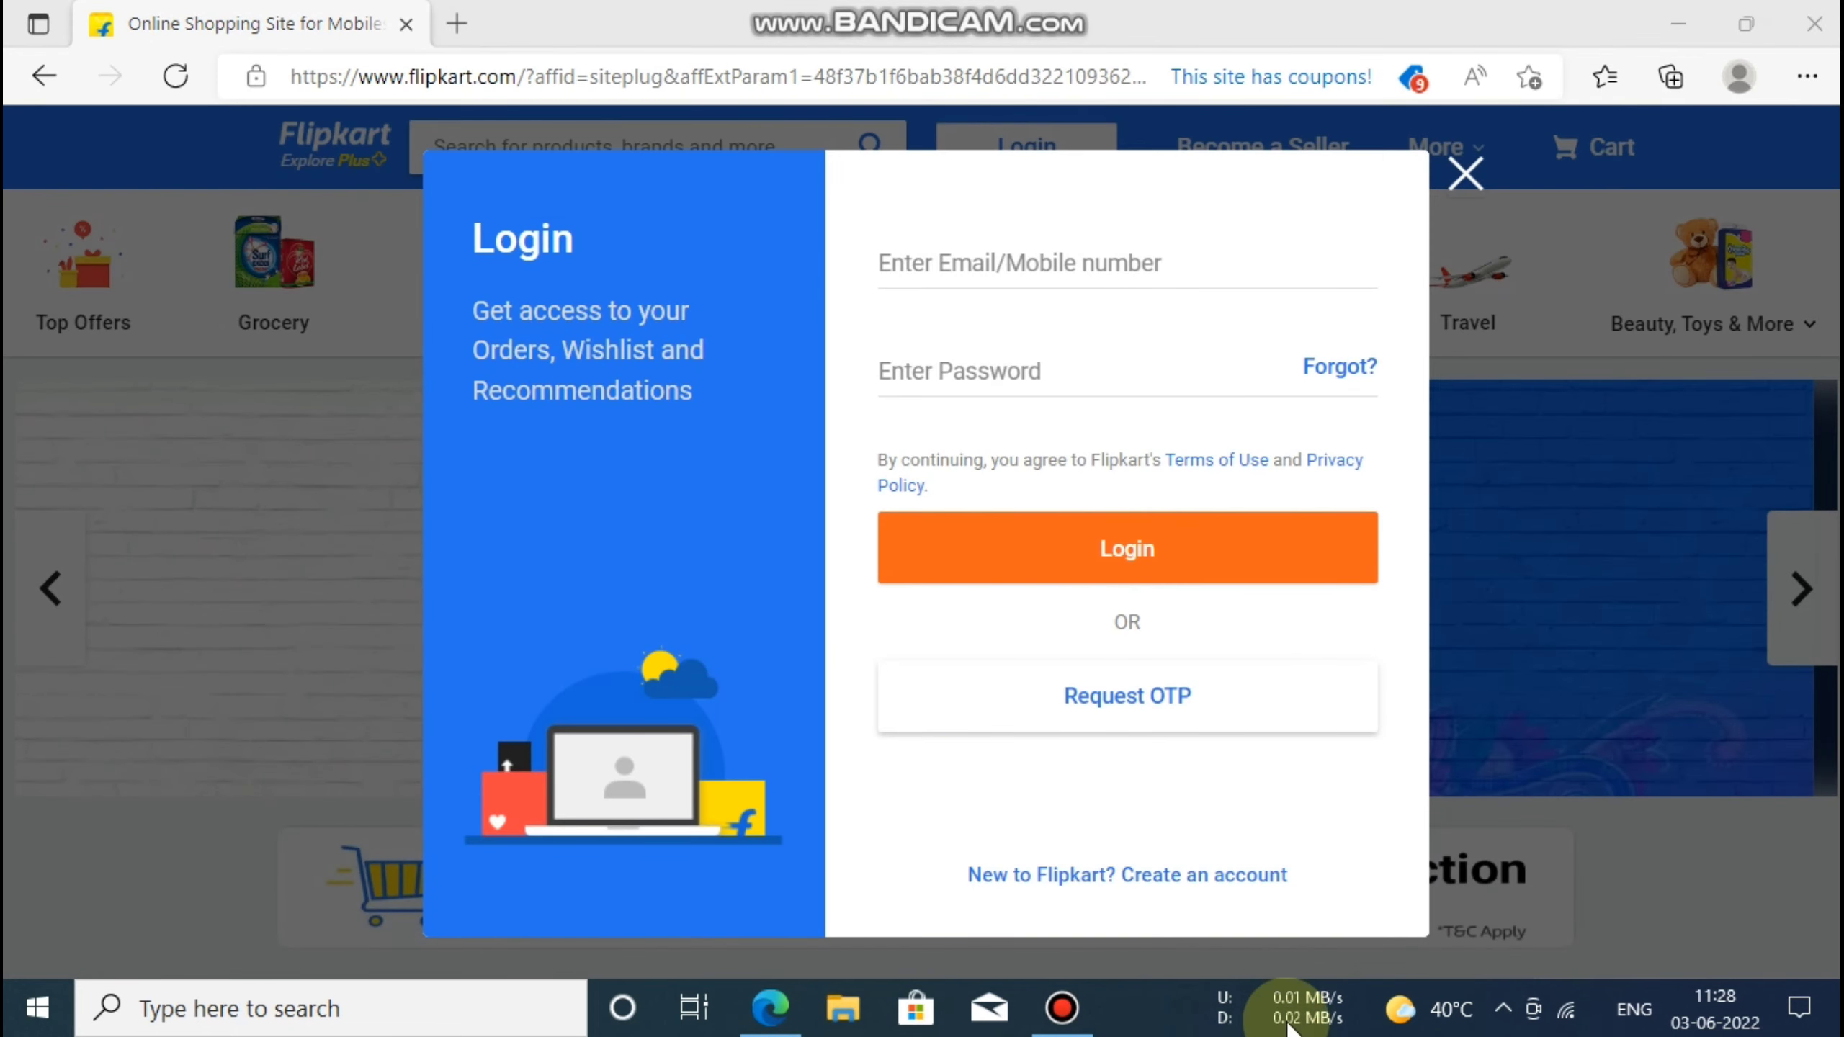
click(1463, 178)
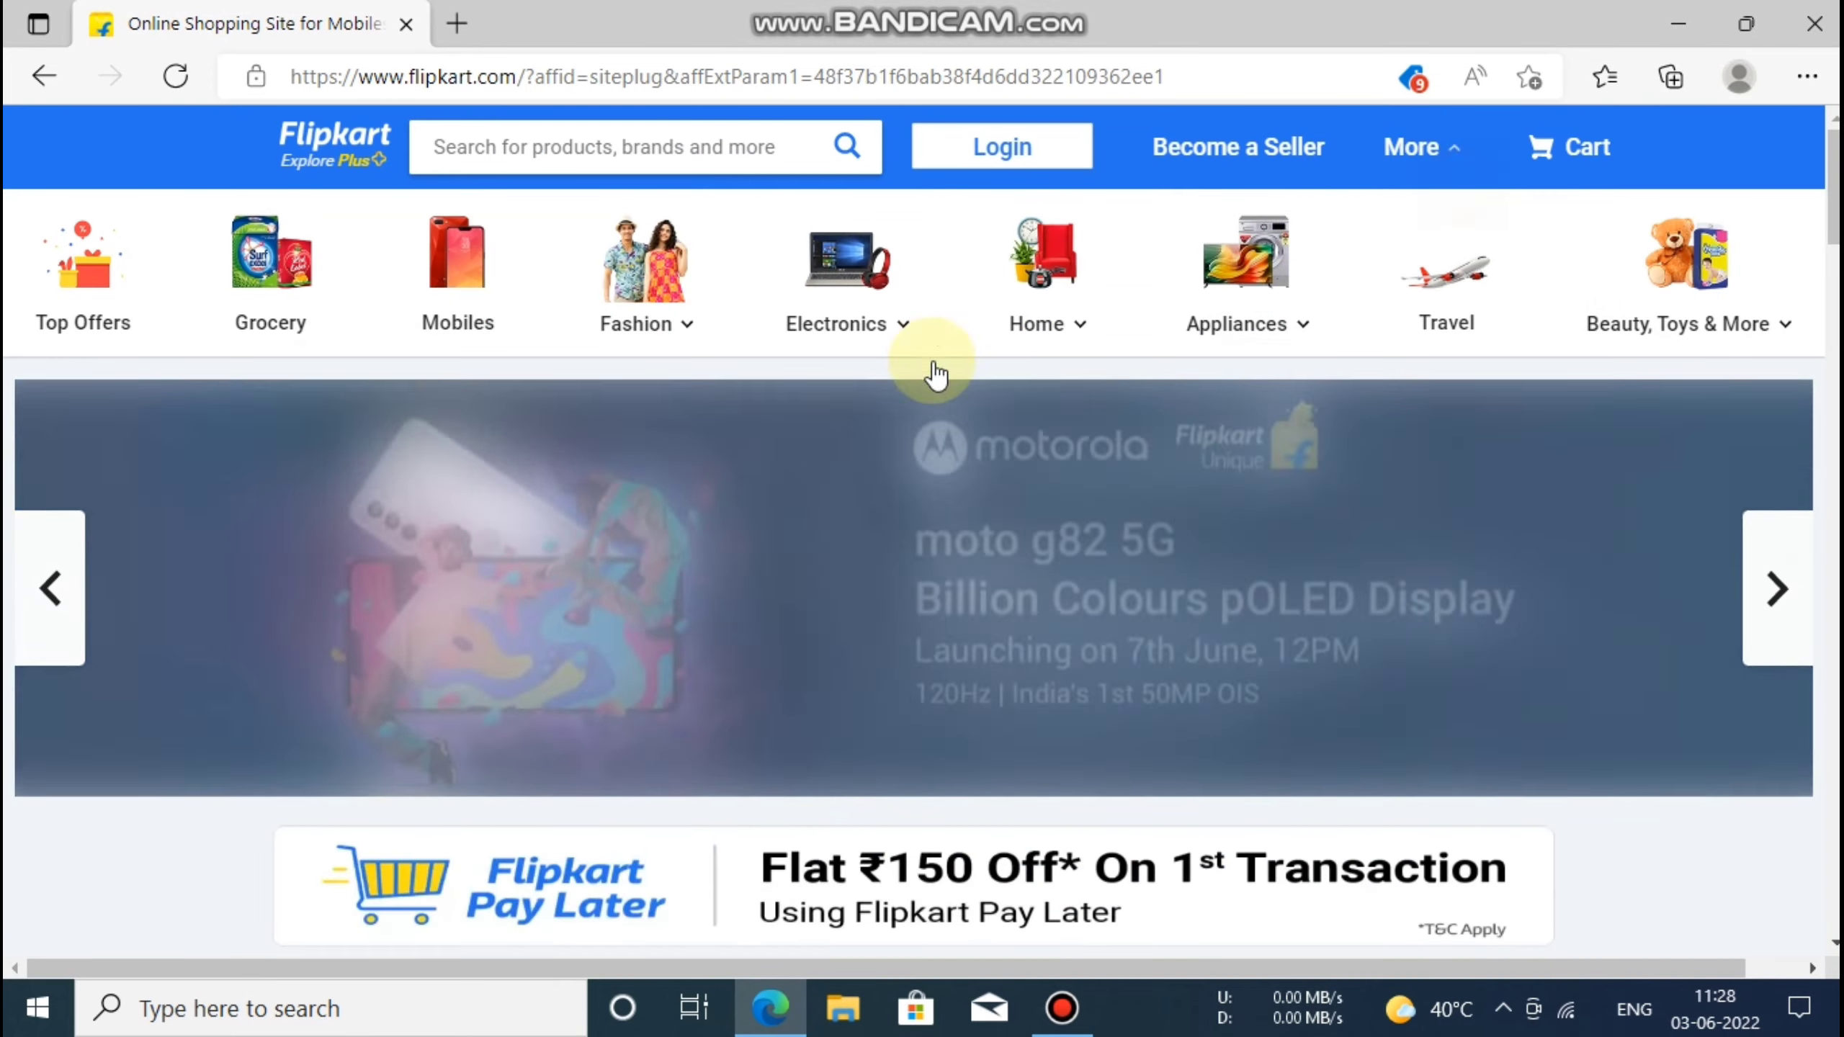
click(485, 309)
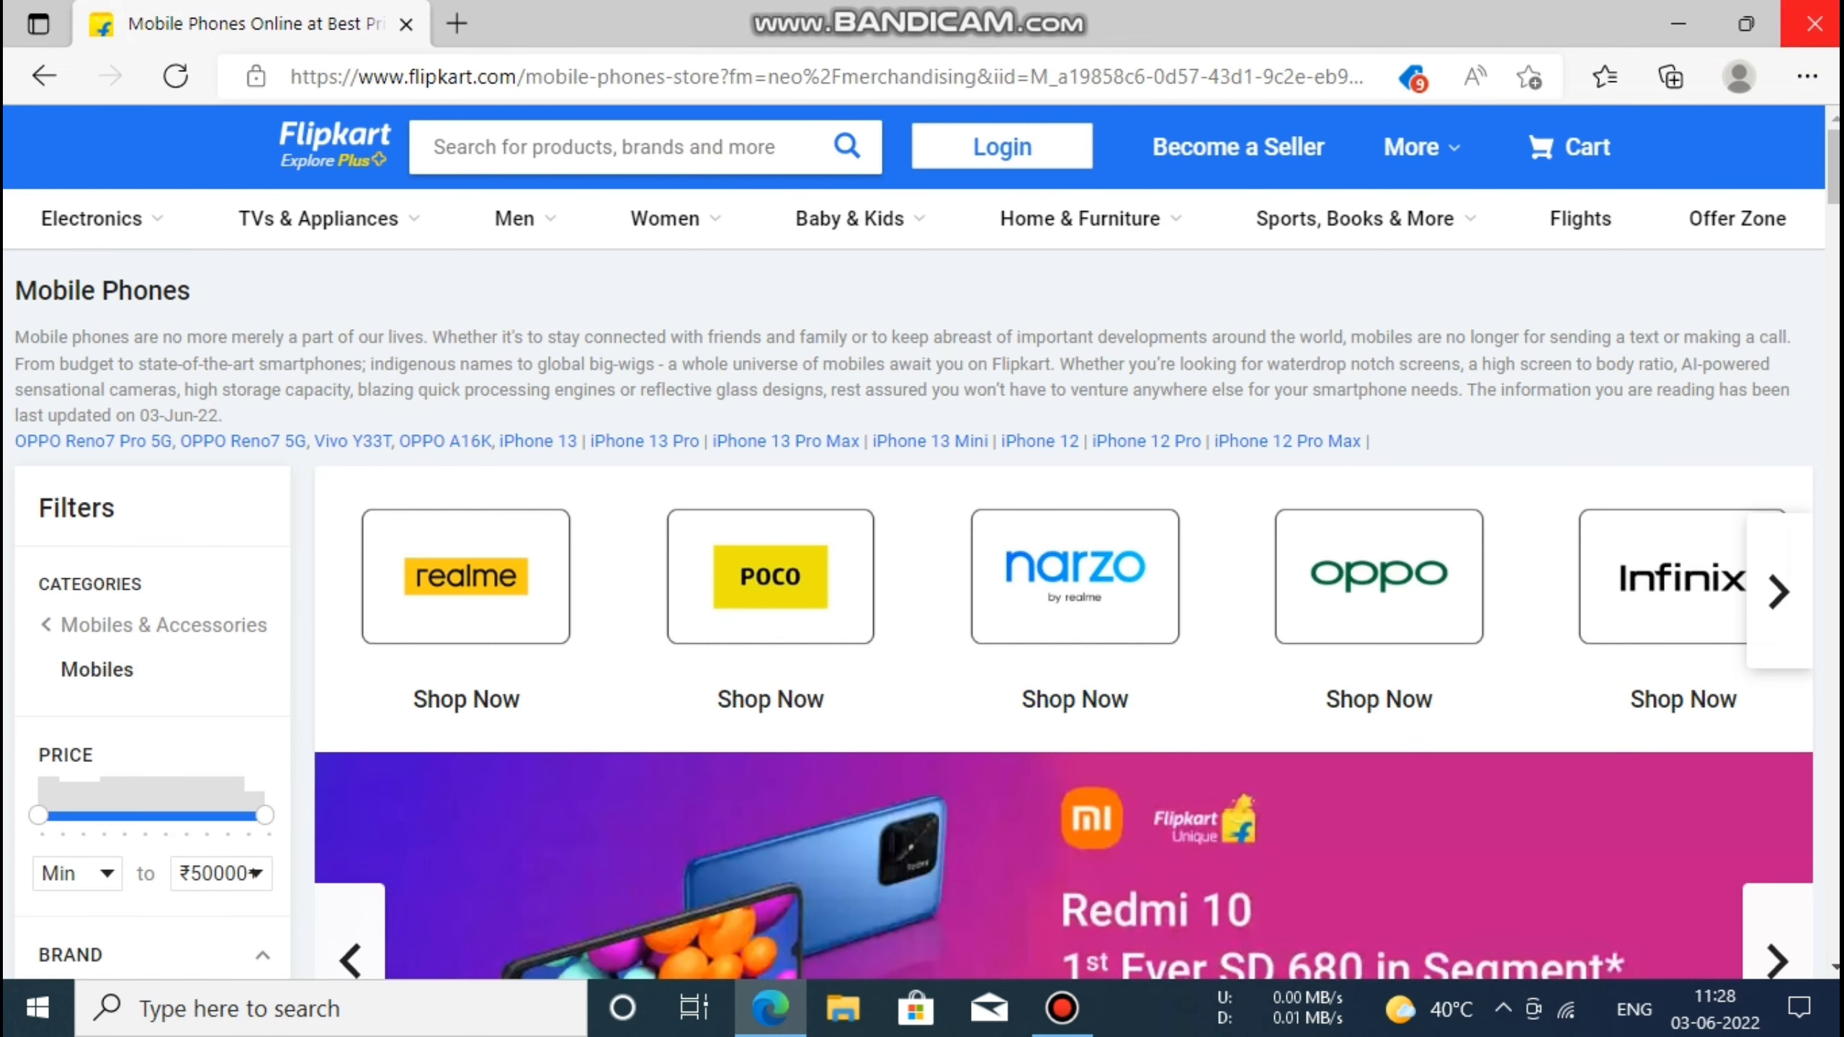
click(1814, 23)
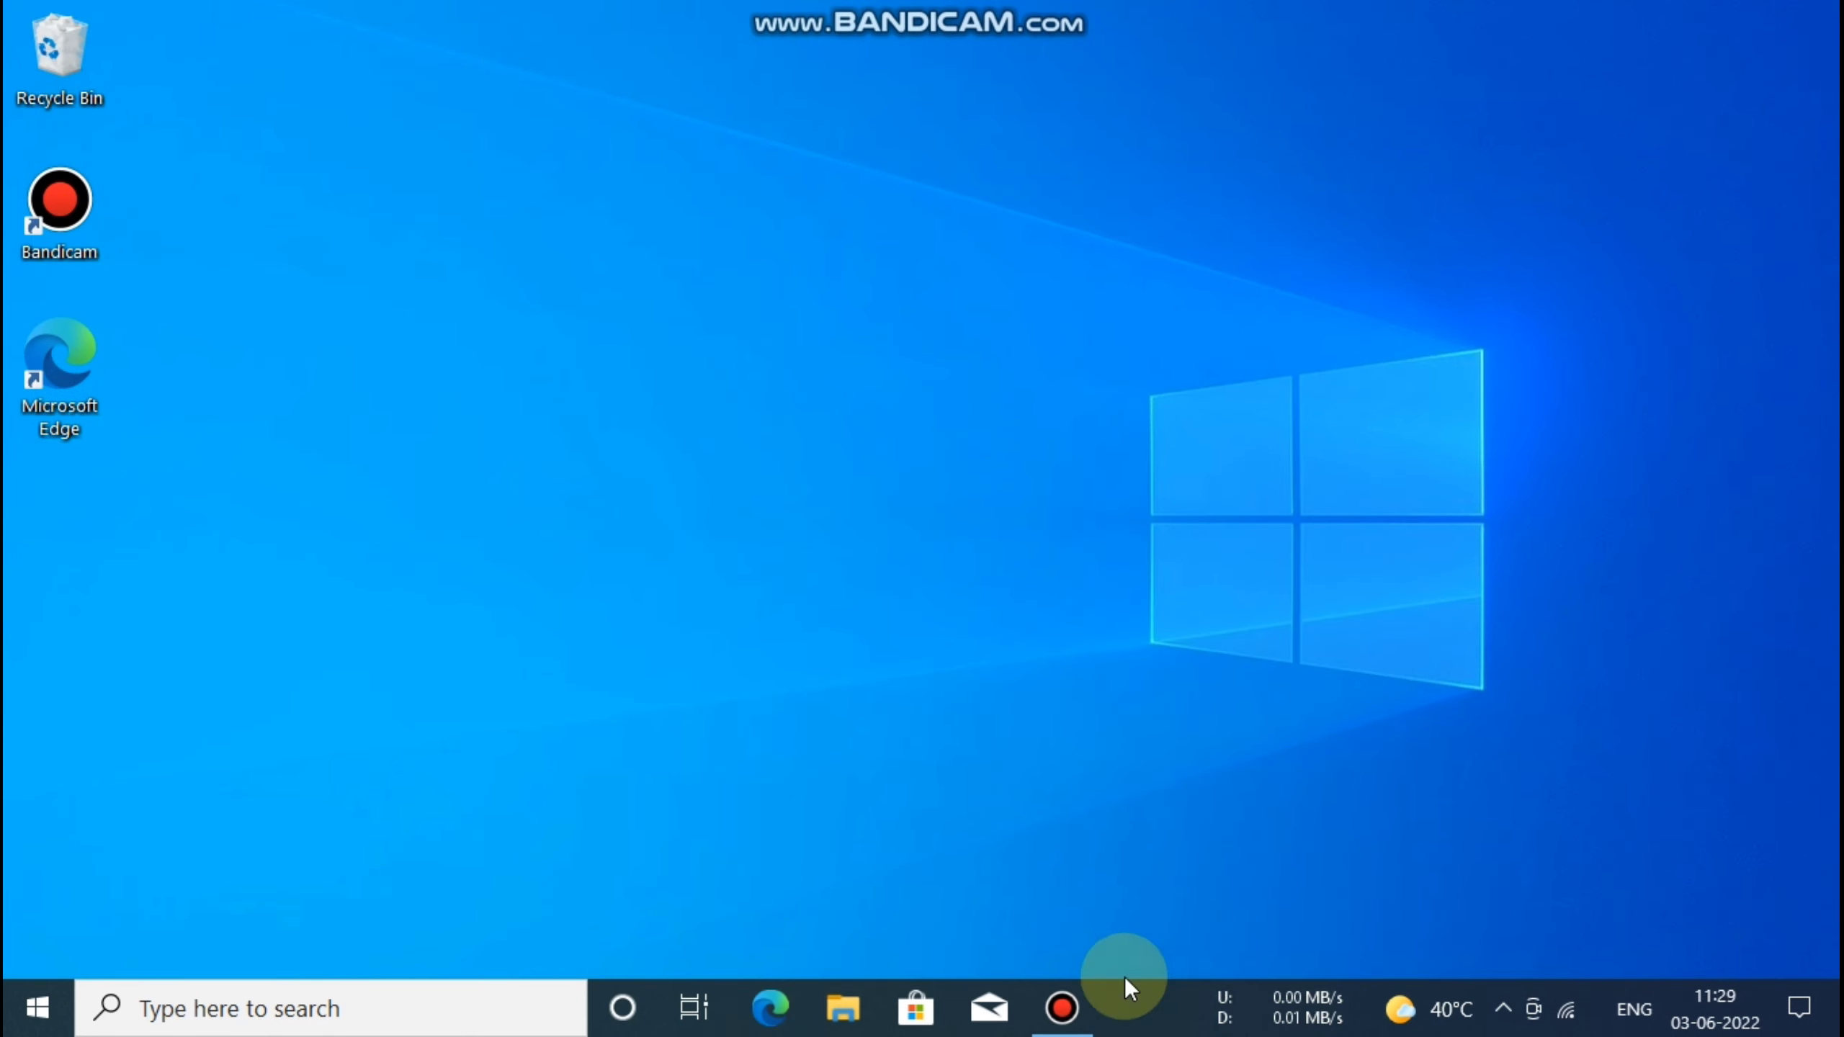